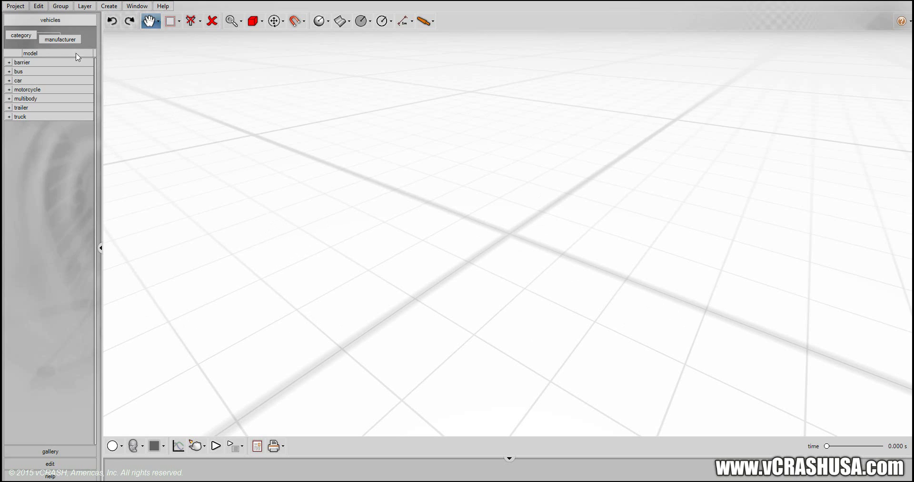
{"action": "left_click", "coordinate": [15, 7]}
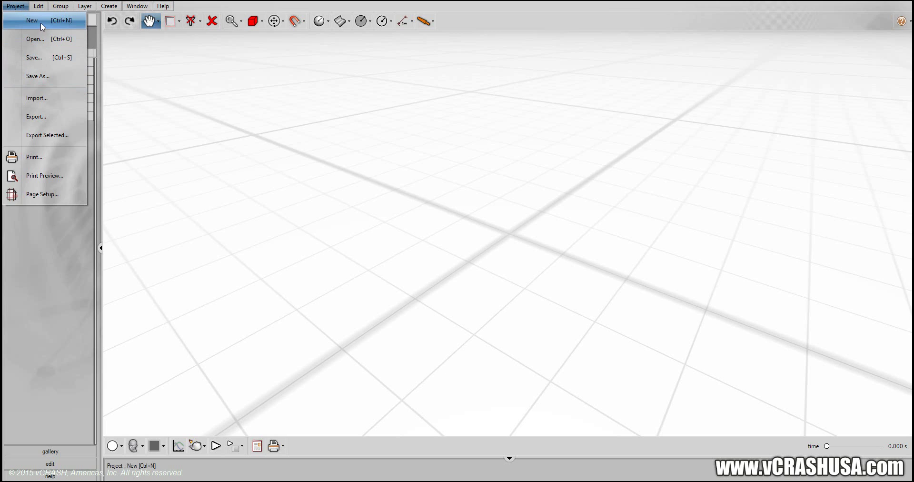
{"action": "mouse_move", "coordinate": [47, 9]}
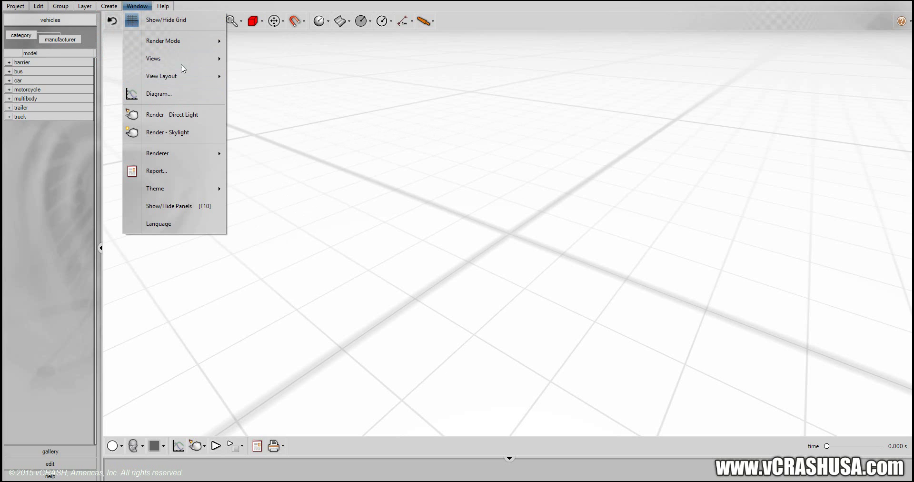
{"action": "mouse_move", "coordinate": [186, 57]}
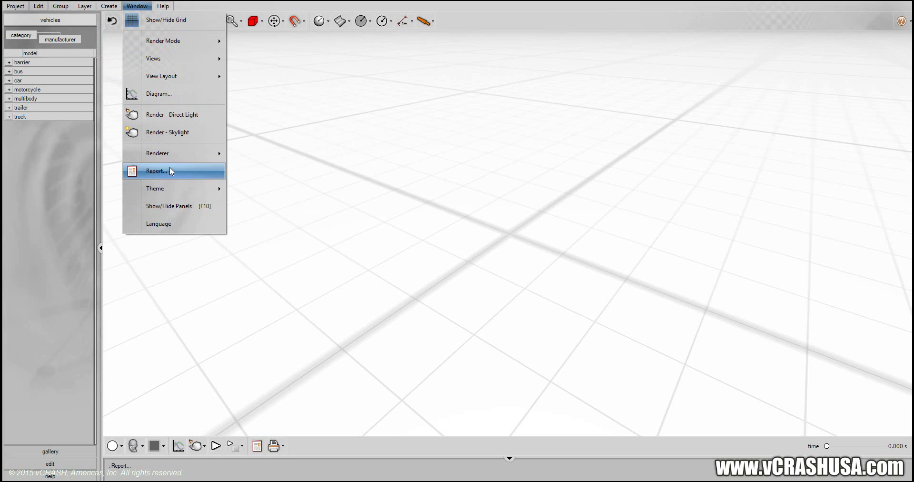
{"action": "mouse_move", "coordinate": [161, 5]}
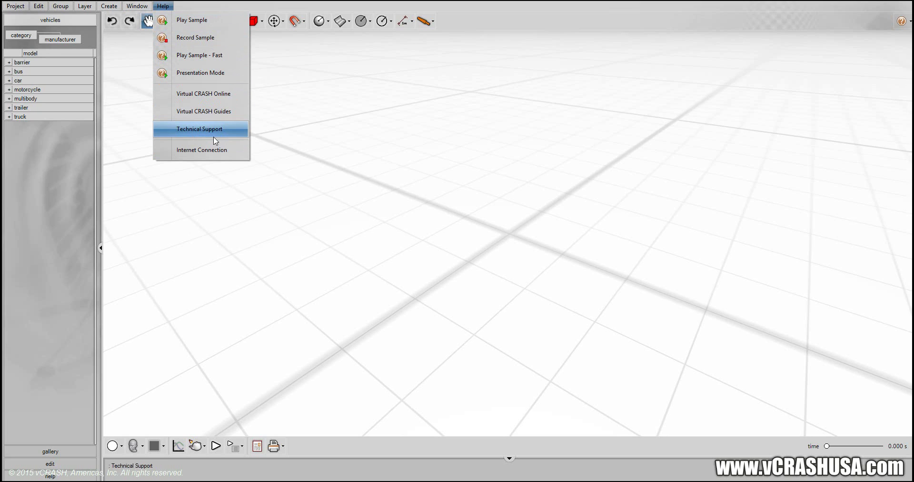
{"action": "left_click", "coordinate": [365, 222]}
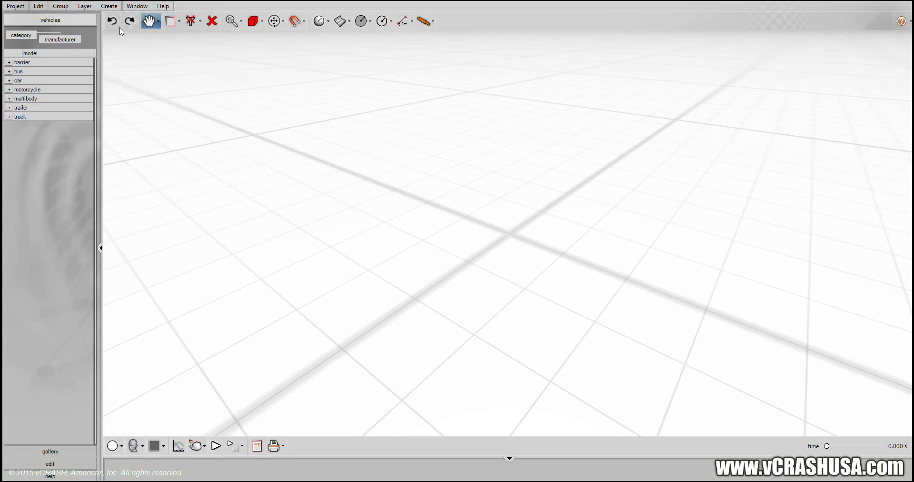
{"action": "left_click", "coordinate": [200, 22]}
{"action": "mouse_move", "coordinate": [265, 21]}
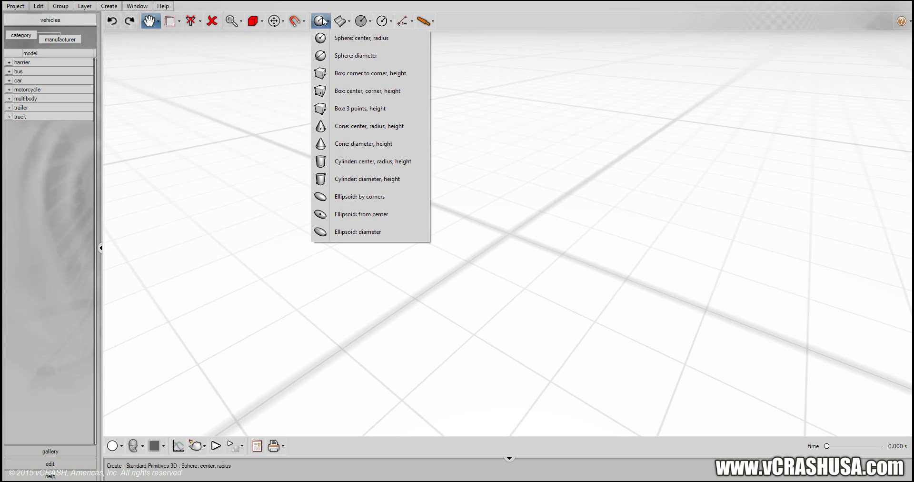
{"action": "mouse_move", "coordinate": [422, 29]}
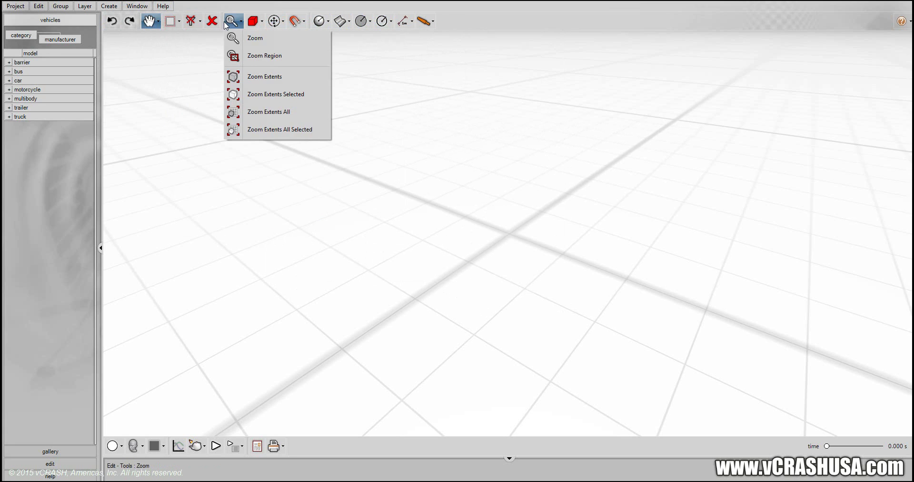
Try the View 2 vertical layout and the View 2 + 1 top layout for the workspace
{"action": "mouse_move", "coordinate": [159, 452]}
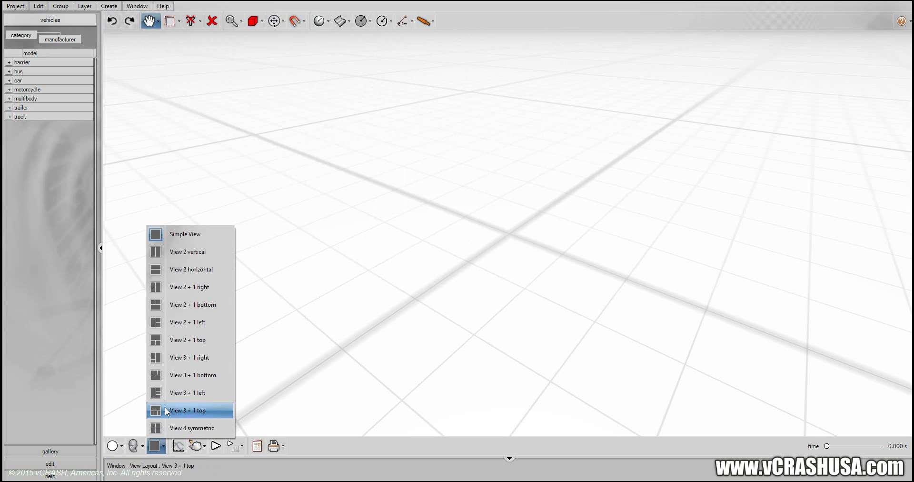
{"action": "left_click", "coordinate": [184, 252]}
{"action": "mouse_move", "coordinate": [638, 304]}
{"action": "left_mouse_down"}
{"action": "mouse_move", "coordinate": [638, 271]}
{"action": "mouse_move", "coordinate": [687, 292]}
{"action": "mouse_move", "coordinate": [636, 310]}
{"action": "left_mouse_up"}
{"action": "left_click_drag", "start_coordinate": [350, 265], "coordinate": [321, 260]}
{"action": "left_click", "coordinate": [155, 446]}
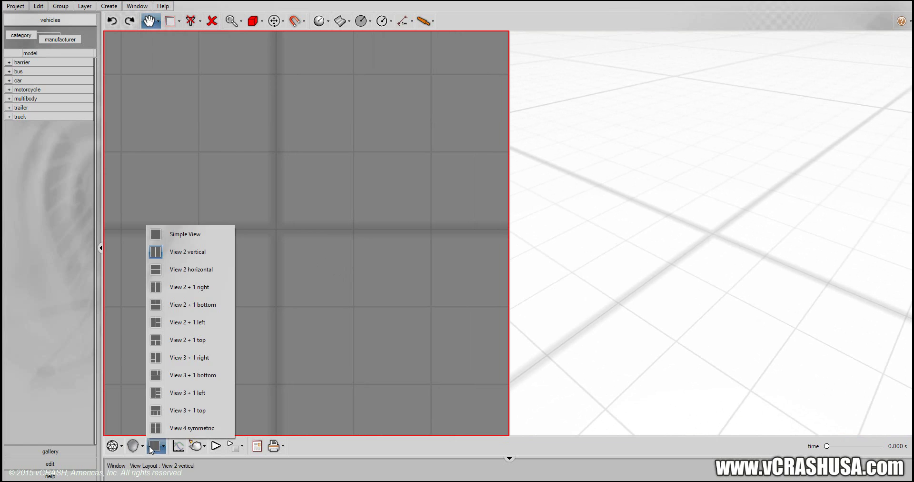
{"action": "left_click", "coordinate": [169, 339]}
Split the workspace into four equal viewports with the View 4 symmetric layout
{"action": "left_click", "coordinate": [155, 445]}
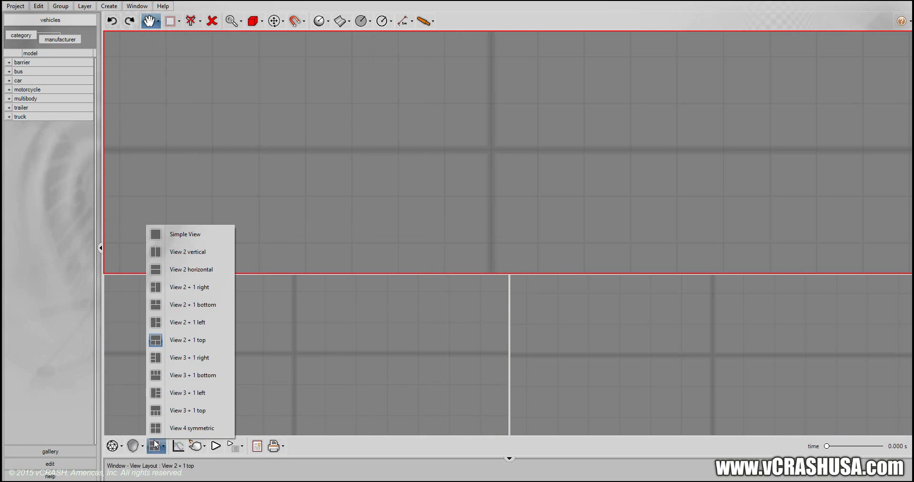
{"action": "left_click", "coordinate": [160, 428]}
{"action": "left_click", "coordinate": [367, 169]}
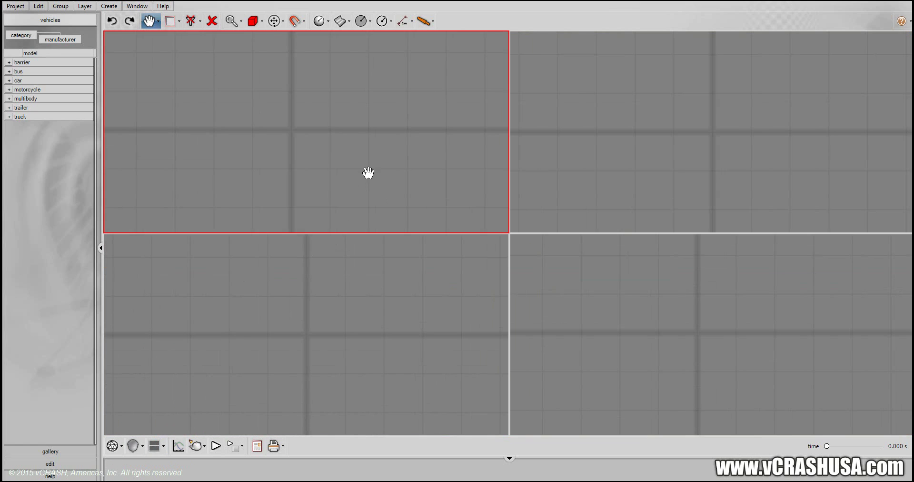
{"action": "left_click", "coordinate": [363, 21]}
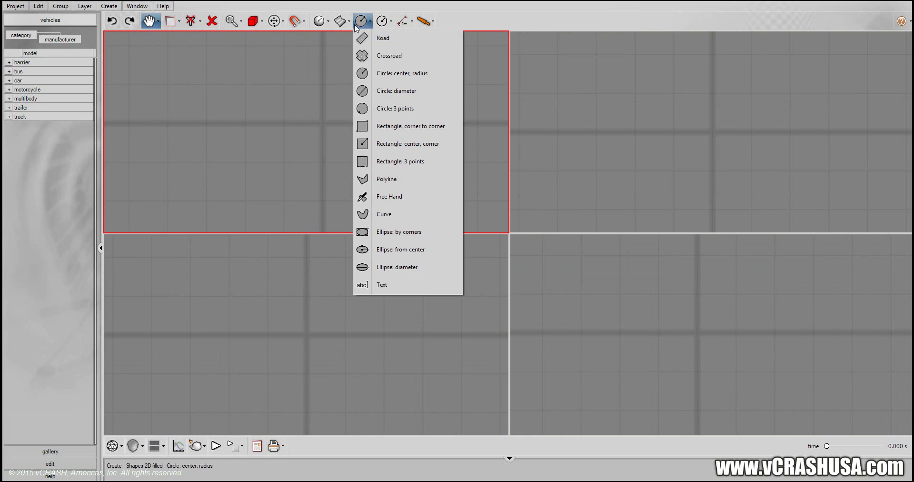
{"action": "left_click", "coordinate": [360, 27]}
Place the AC Cobra from the car category of the vehicle library near the grid origin in the first top view
{"action": "left_click", "coordinate": [8, 81]}
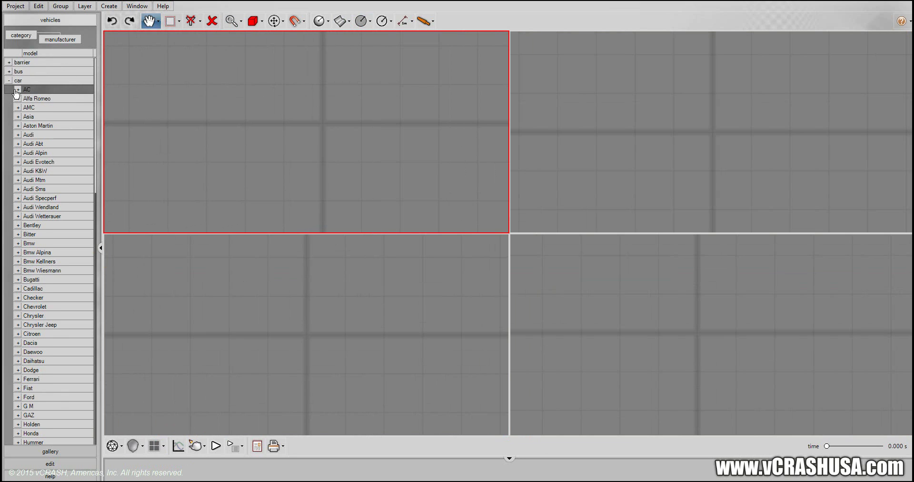
{"action": "left_click", "coordinate": [18, 89]}
{"action": "left_click_drag", "start_coordinate": [52, 98], "coordinate": [335, 135]}
Examine the Cobra in all four viewports, panning each view separately and zooming out the second top view
{"action": "left_click_drag", "start_coordinate": [368, 205], "coordinate": [353, 200]}
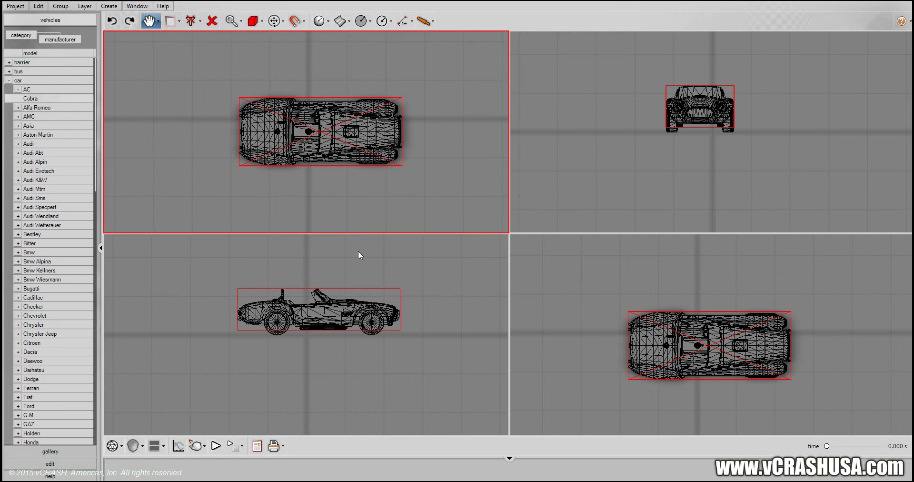
{"action": "left_click_drag", "start_coordinate": [433, 314], "coordinate": [431, 324]}
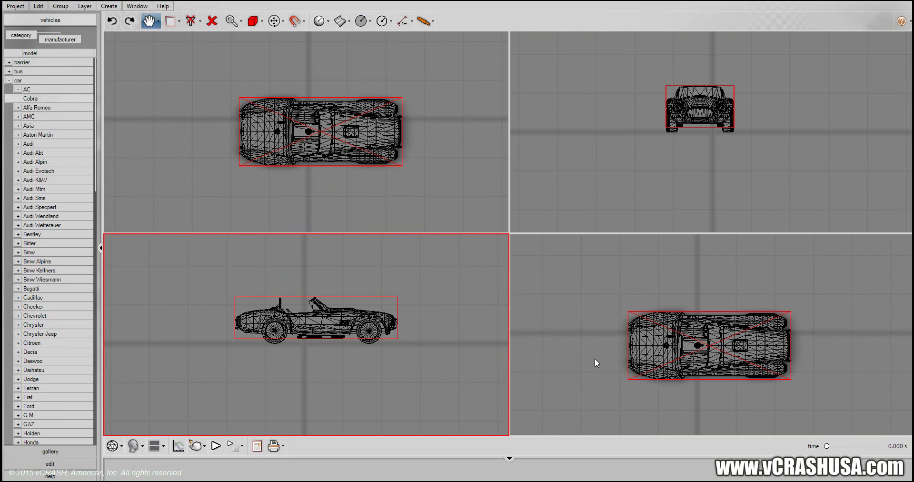
{"action": "left_click_drag", "start_coordinate": [595, 359], "coordinate": [588, 342]}
{"action": "scroll", "coordinate": [585, 332], "scroll_direction": "down", "scroll_amount": 6}
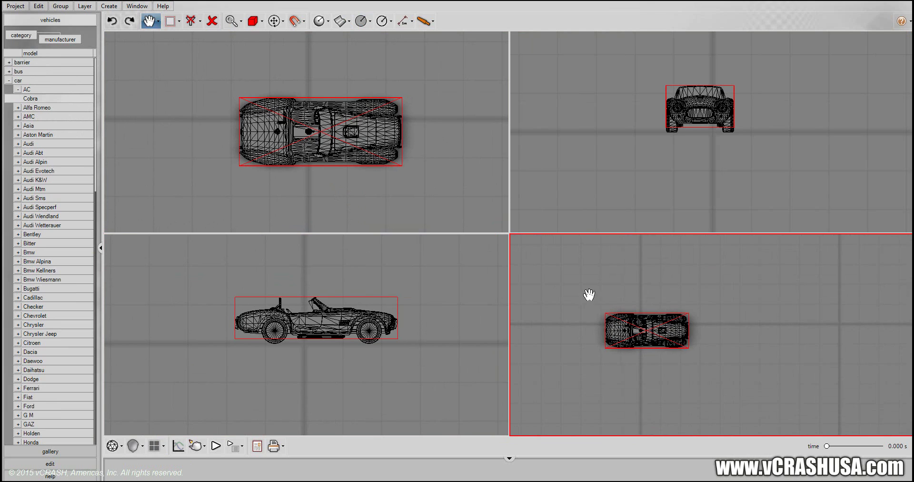
{"action": "left_click_drag", "start_coordinate": [602, 287], "coordinate": [623, 285]}
{"action": "scroll", "coordinate": [622, 285], "scroll_direction": "down", "scroll_amount": 2}
{"action": "left_click_drag", "start_coordinate": [633, 334], "coordinate": [629, 330]}
{"action": "left_click_drag", "start_coordinate": [688, 142], "coordinate": [676, 152]}
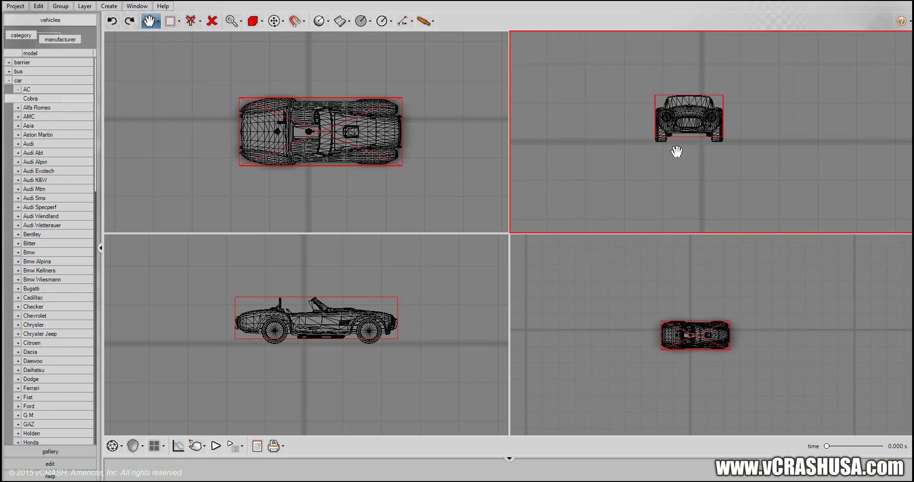
Activate the first top view and apply the Hidden Lines render mode to it
{"action": "left_click", "coordinate": [179, 202]}
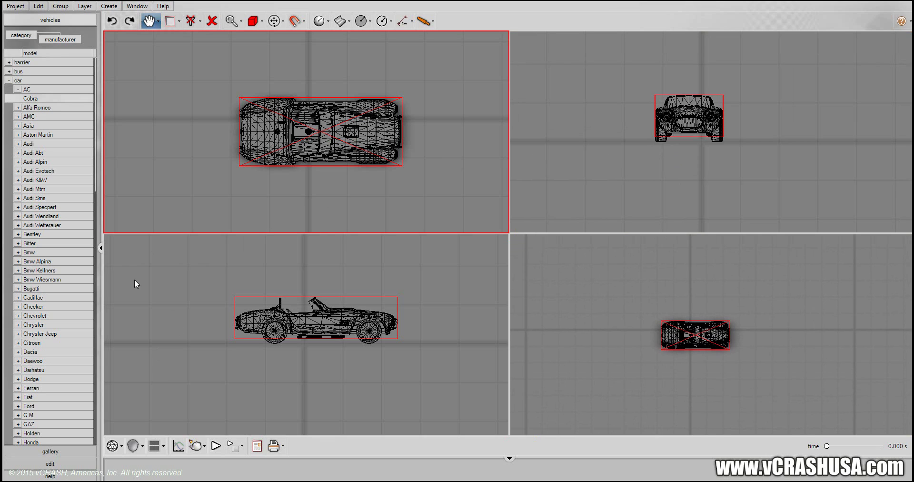
{"action": "left_click", "coordinate": [114, 446]}
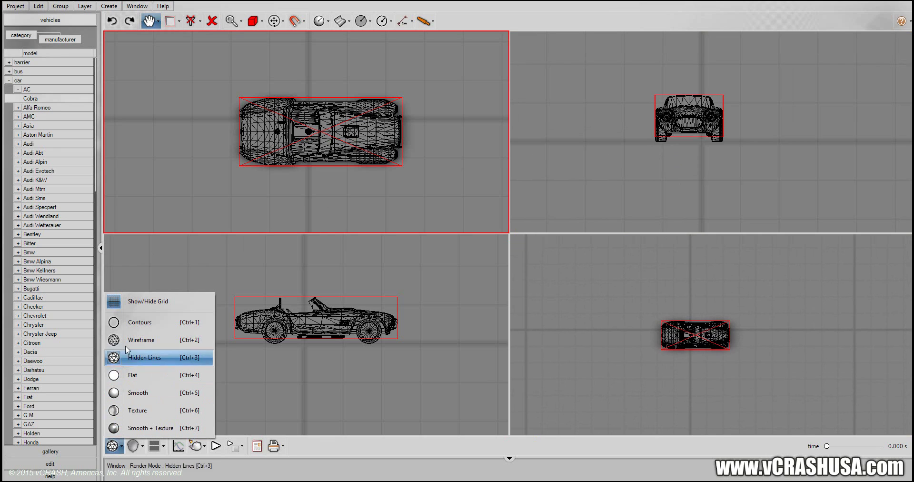
{"action": "left_click", "coordinate": [127, 358]}
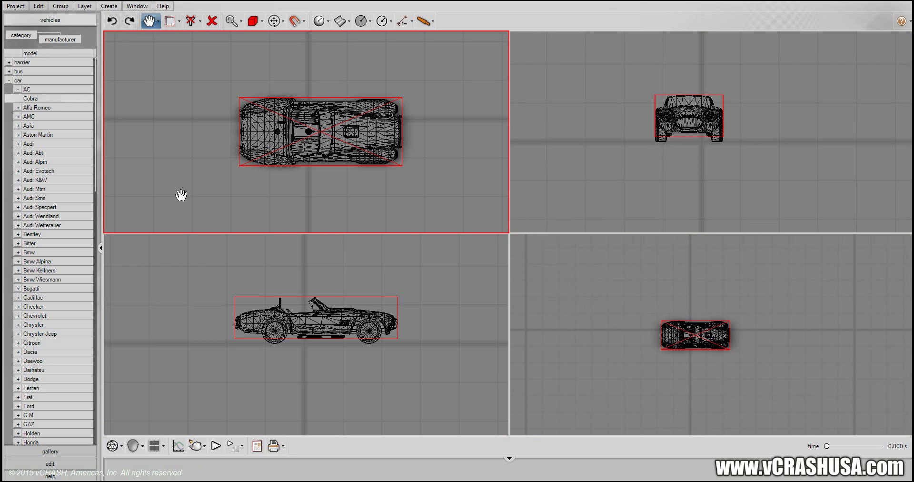
{"action": "left_click_drag", "start_coordinate": [181, 196], "coordinate": [173, 201]}
{"action": "left_click", "coordinate": [135, 446]}
{"action": "left_click", "coordinate": [108, 450]}
Switch the first top view to the Flat render mode and enlarge the car in it
{"action": "left_click", "coordinate": [112, 447]}
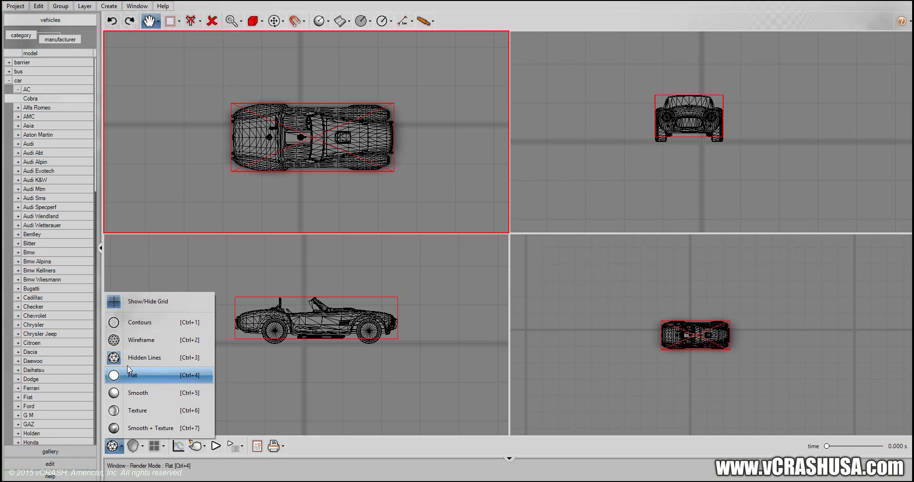
{"action": "left_click", "coordinate": [130, 365]}
{"action": "scroll", "coordinate": [295, 193], "scroll_direction": "up", "scroll_amount": 3}
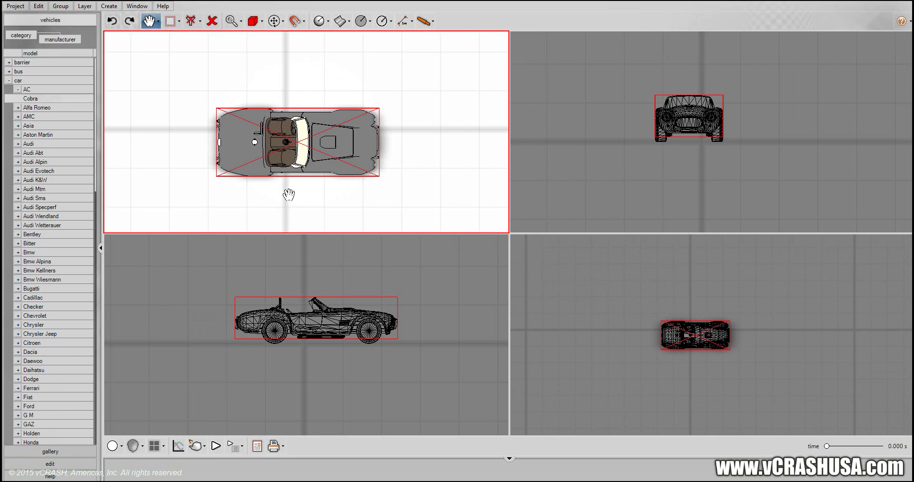
Try the Smooth render mode and the Texture render mode on the first top view
{"action": "left_click", "coordinate": [113, 446]}
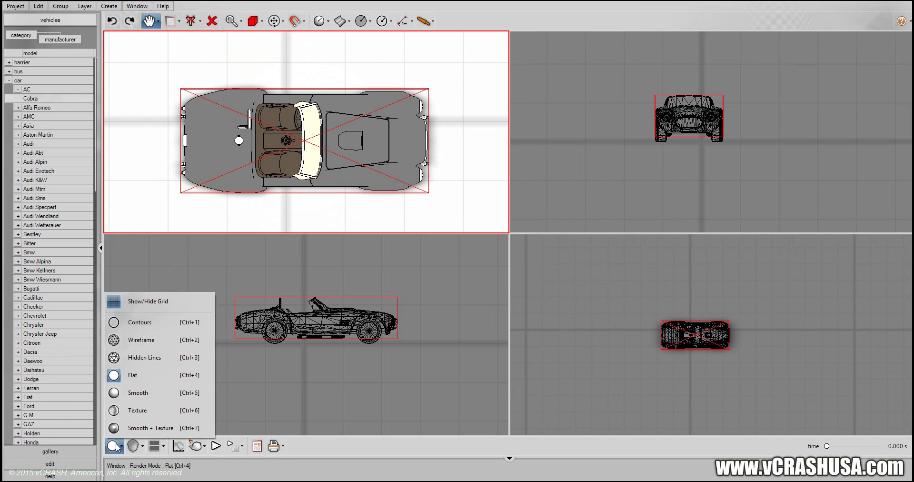
{"action": "left_click", "coordinate": [124, 398]}
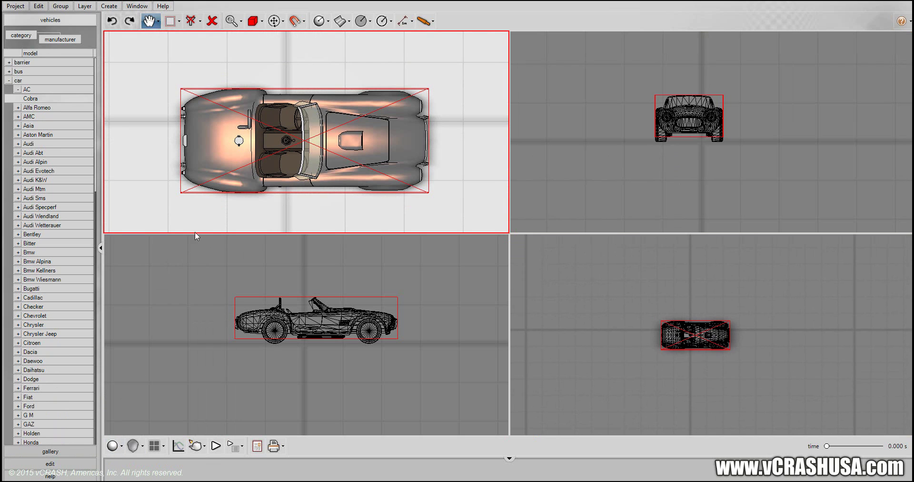
{"action": "left_click", "coordinate": [112, 446]}
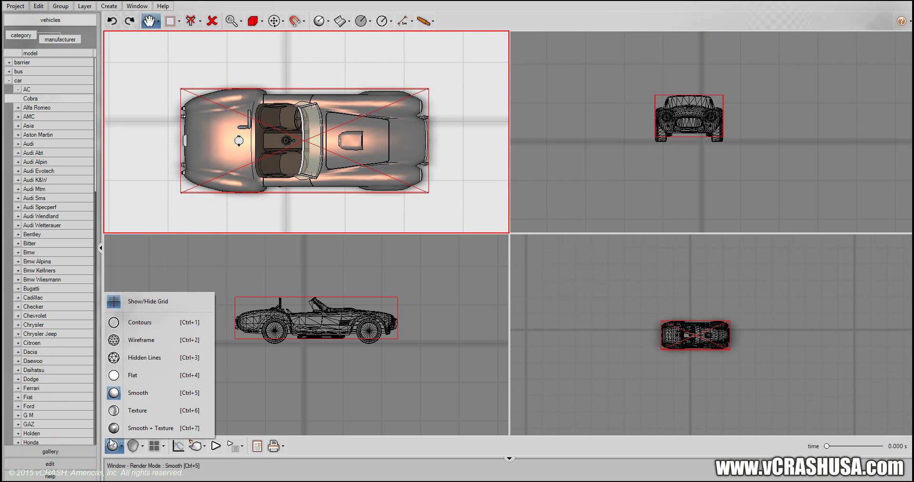
{"action": "left_click", "coordinate": [120, 406]}
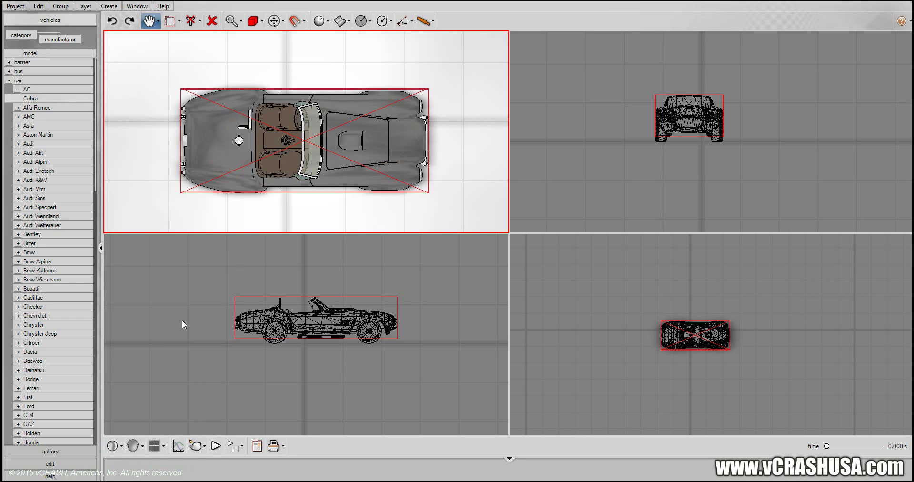
Set the first top view's render mode to Smooth + Texture
{"action": "left_click", "coordinate": [112, 446]}
{"action": "left_click", "coordinate": [127, 428]}
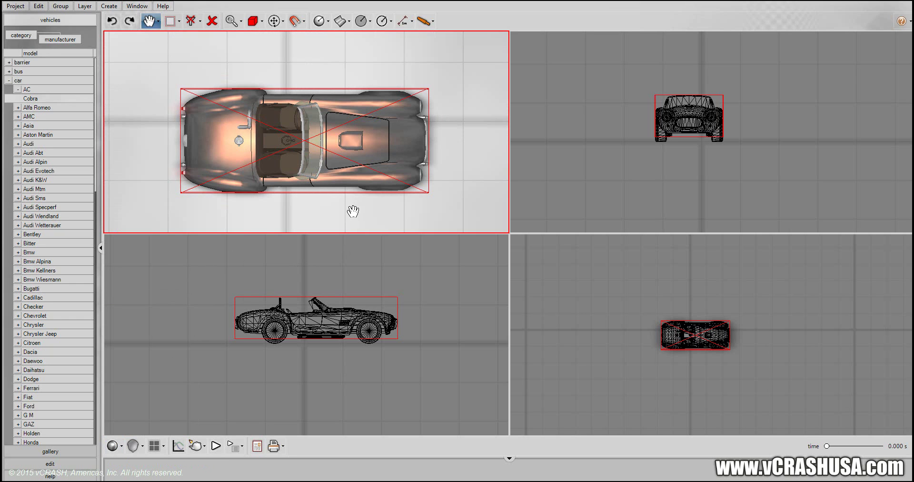
{"action": "left_click_drag", "start_coordinate": [352, 211], "coordinate": [295, 215]}
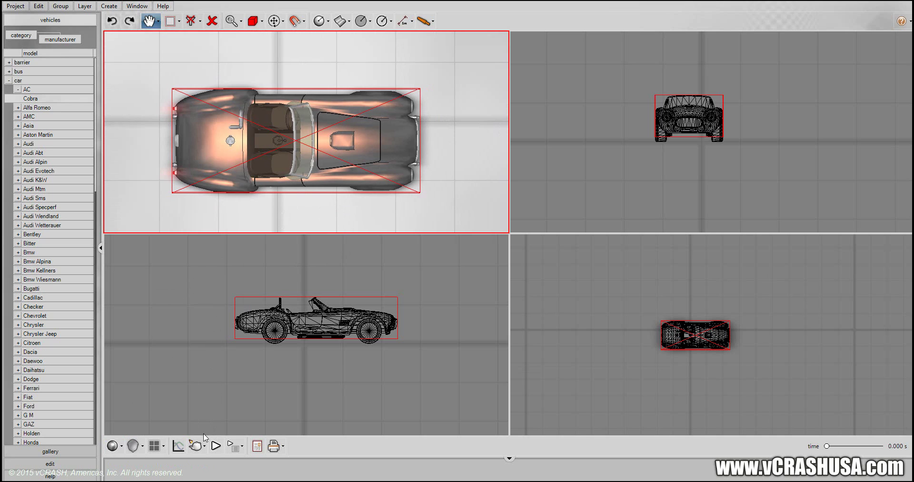
Render the first top view of the Cobra with skylight, and return to the interactive views
{"action": "left_click", "coordinate": [205, 445]}
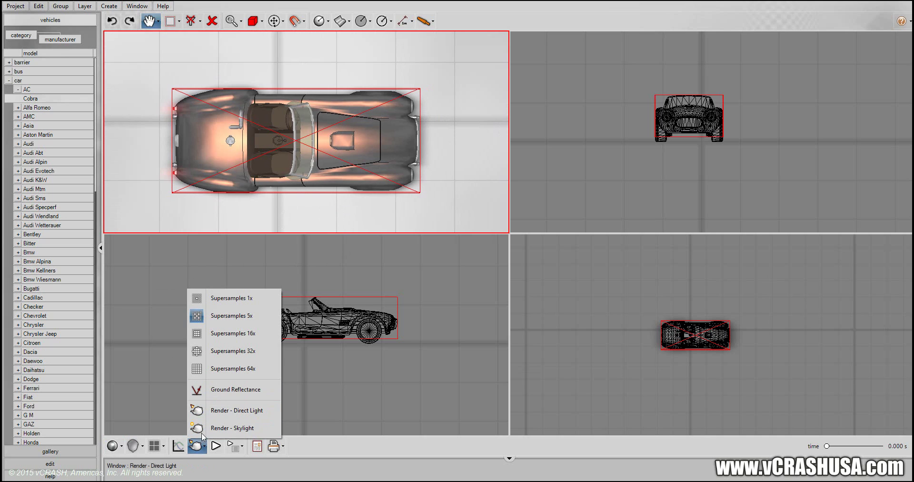
{"action": "left_click", "coordinate": [212, 427]}
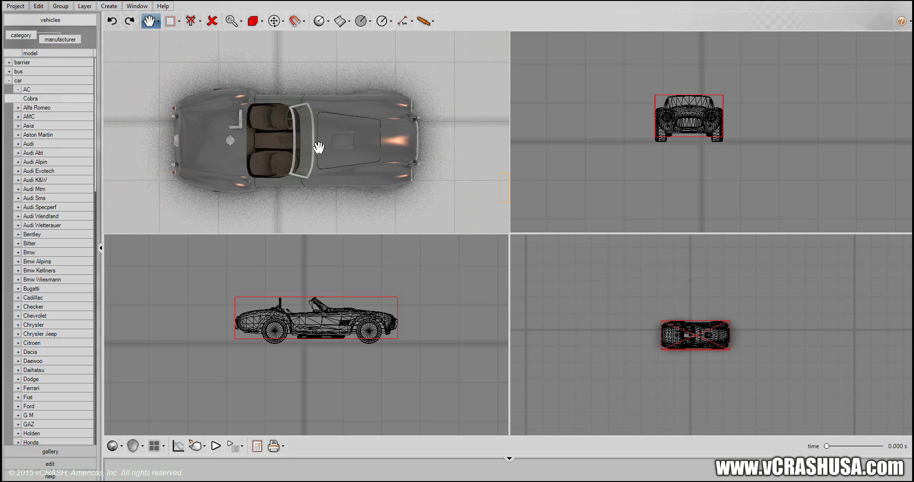
{"action": "mouse_move", "coordinate": [321, 148]}
{"action": "left_mouse_down"}
{"action": "mouse_move", "coordinate": [336, 147]}
{"action": "mouse_move", "coordinate": [299, 162]}
{"action": "left_mouse_up"}
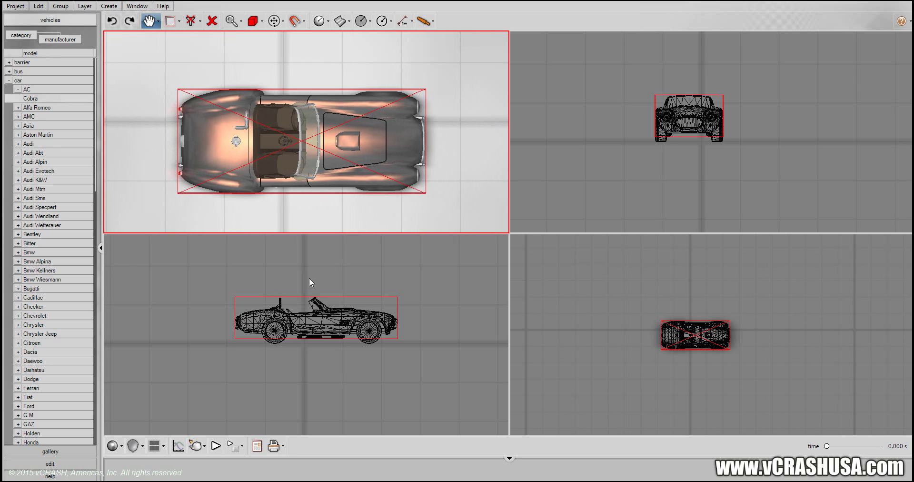
{"action": "left_click", "coordinate": [346, 286]}
{"action": "left_click_drag", "start_coordinate": [346, 285], "coordinate": [340, 284]}
Activate the second top view, set its render mode to Texture and enlarge the car in it
{"action": "left_click", "coordinate": [543, 241]}
{"action": "left_click", "coordinate": [273, 445]}
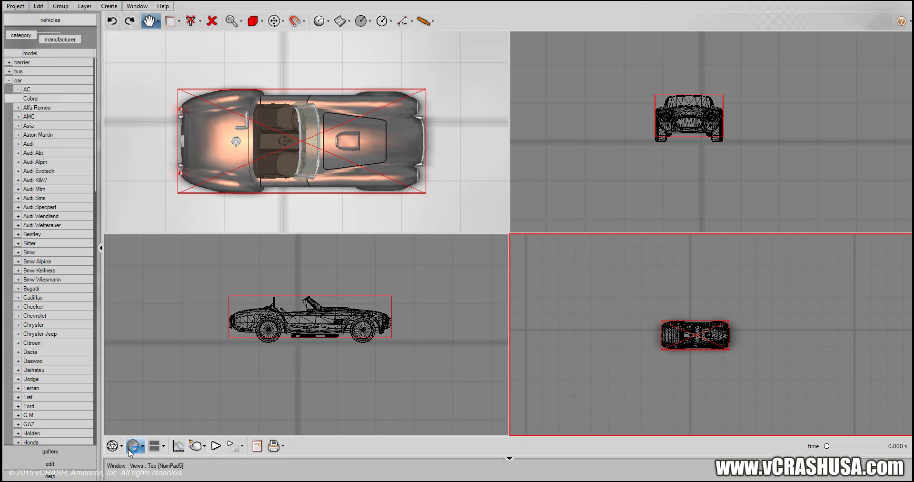
{"action": "left_click", "coordinate": [122, 446]}
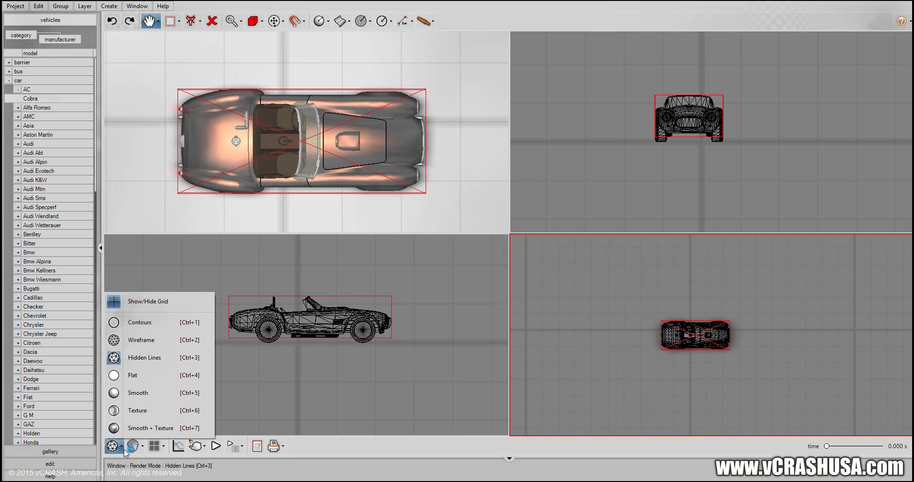
{"action": "left_click", "coordinate": [136, 410]}
{"action": "left_click_drag", "start_coordinate": [603, 306], "coordinate": [594, 288]}
{"action": "scroll", "coordinate": [634, 332], "scroll_direction": "up", "scroll_amount": 2}
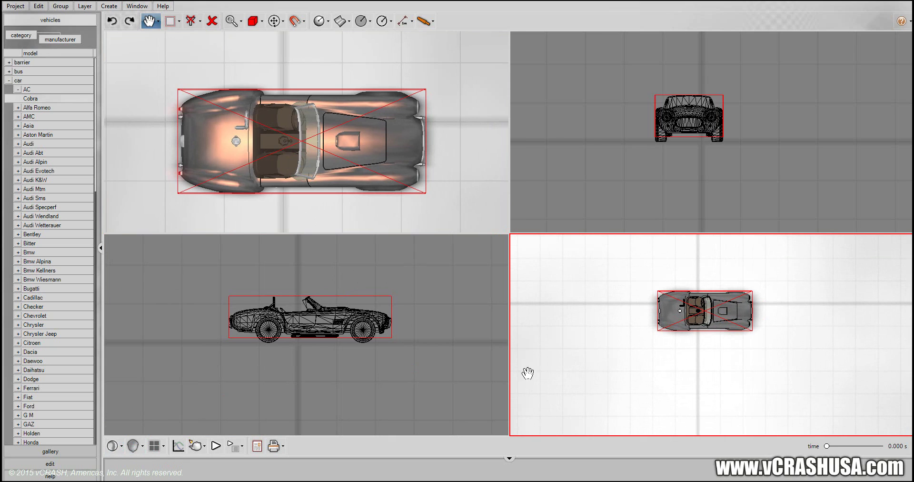
Switch the layout to Simple View so the second top view fills the workspace
{"action": "left_click", "coordinate": [106, 444]}
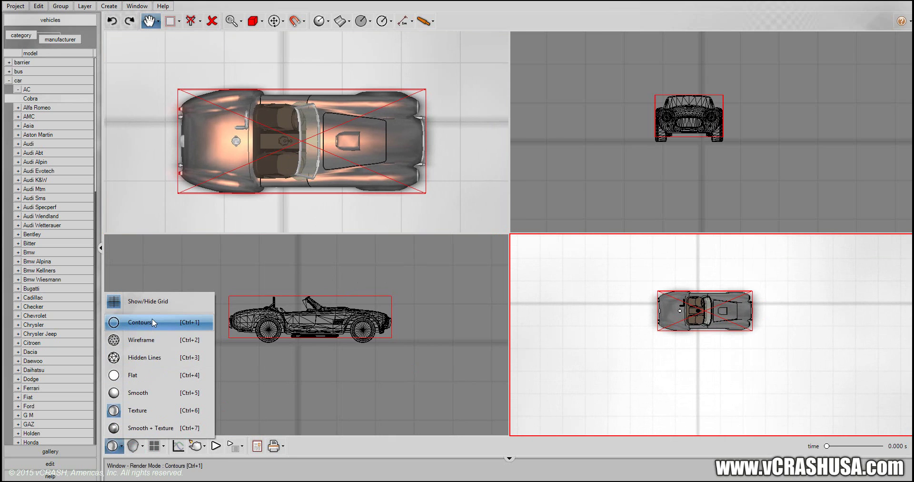
{"action": "left_click", "coordinate": [143, 428]}
{"action": "left_click", "coordinate": [157, 445]}
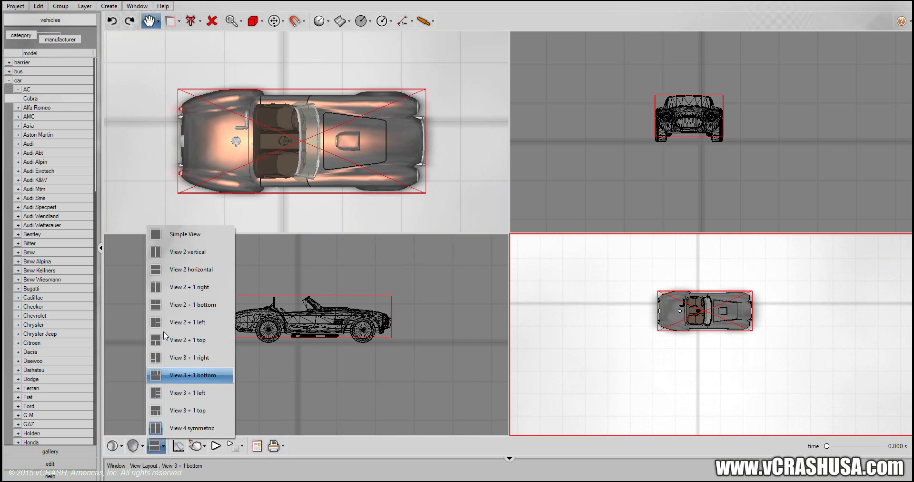
{"action": "left_click", "coordinate": [176, 234]}
{"action": "mouse_move", "coordinate": [511, 265]}
{"action": "middle_mouse_down"}
{"action": "mouse_move", "coordinate": [488, 253]}
{"action": "mouse_move", "coordinate": [507, 260]}
{"action": "middle_mouse_up"}
{"action": "left_click_drag", "start_coordinate": [482, 265], "coordinate": [436, 273]}
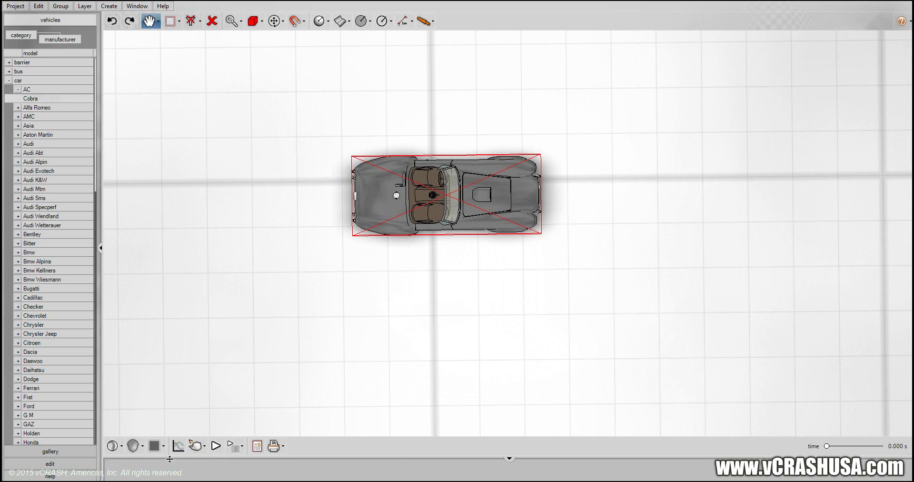
Change the single view to Perspective and enlarge the Cobra seen from its side
{"action": "left_click", "coordinate": [205, 449]}
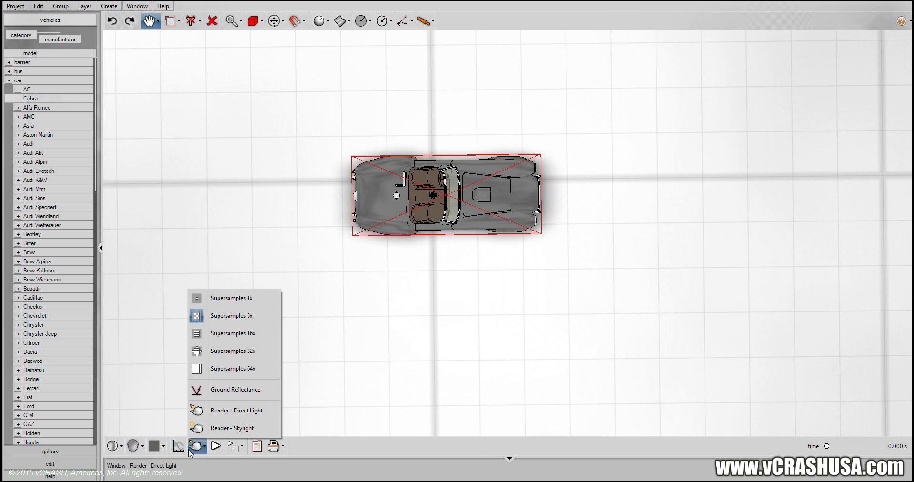
{"action": "mouse_move", "coordinate": [135, 447]}
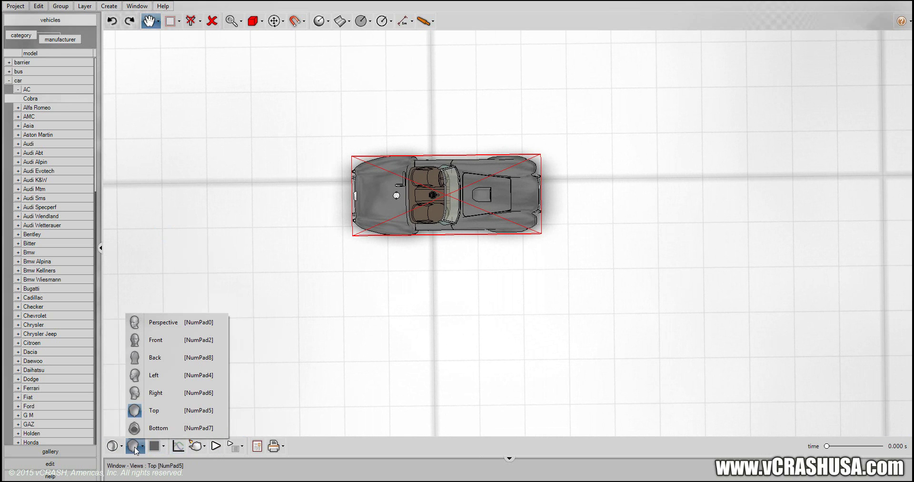
{"action": "left_click", "coordinate": [152, 323]}
{"action": "left_click_drag", "start_coordinate": [323, 335], "coordinate": [417, 285]}
{"action": "scroll", "coordinate": [415, 284], "scroll_direction": "down", "scroll_amount": 5}
{"action": "middle_click_drag", "start_coordinate": [398, 289], "coordinate": [402, 282]}
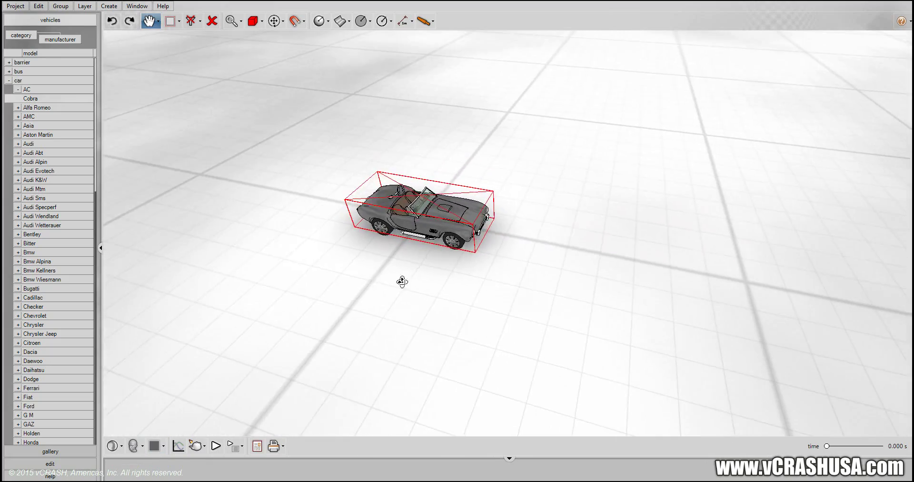
{"action": "mouse_move", "coordinate": [402, 281]}
{"action": "left_mouse_down"}
{"action": "mouse_move", "coordinate": [501, 287]}
{"action": "mouse_move", "coordinate": [471, 266]}
{"action": "mouse_move", "coordinate": [349, 257]}
{"action": "mouse_move", "coordinate": [326, 292]}
{"action": "mouse_move", "coordinate": [379, 243]}
{"action": "mouse_move", "coordinate": [392, 290]}
{"action": "mouse_move", "coordinate": [432, 312]}
{"action": "mouse_move", "coordinate": [441, 292]}
{"action": "mouse_move", "coordinate": [594, 306]}
{"action": "mouse_move", "coordinate": [638, 285]}
{"action": "mouse_move", "coordinate": [638, 241]}
{"action": "mouse_move", "coordinate": [608, 230]}
{"action": "mouse_move", "coordinate": [497, 230]}
{"action": "mouse_move", "coordinate": [440, 257]}
{"action": "mouse_move", "coordinate": [409, 290]}
{"action": "left_mouse_up"}
{"action": "scroll", "coordinate": [442, 291], "scroll_direction": "up", "scroll_amount": 3}
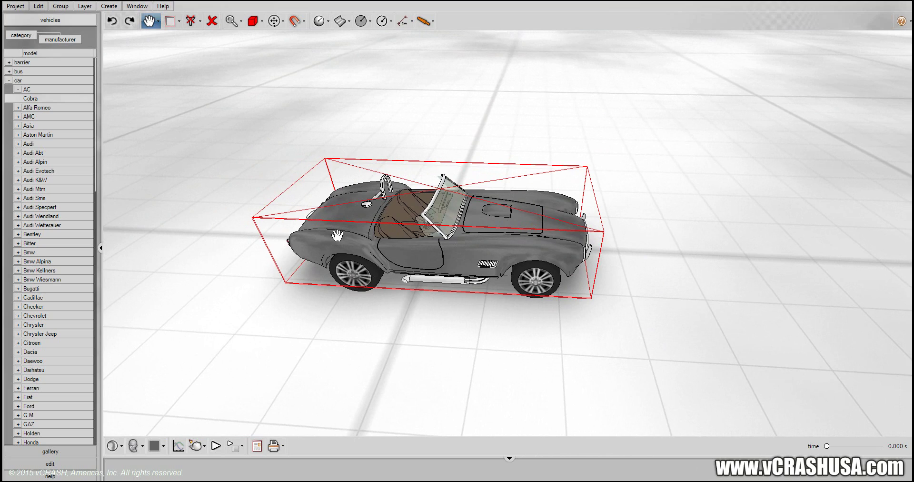
Examine the Cobra in the perspective view by panning and orbiting around it from several angles
{"action": "left_click_drag", "start_coordinate": [500, 325], "coordinate": [481, 310]}
{"action": "left_click_drag", "start_coordinate": [557, 309], "coordinate": [442, 323]}
{"action": "left_click_drag", "start_coordinate": [508, 311], "coordinate": [358, 278]}
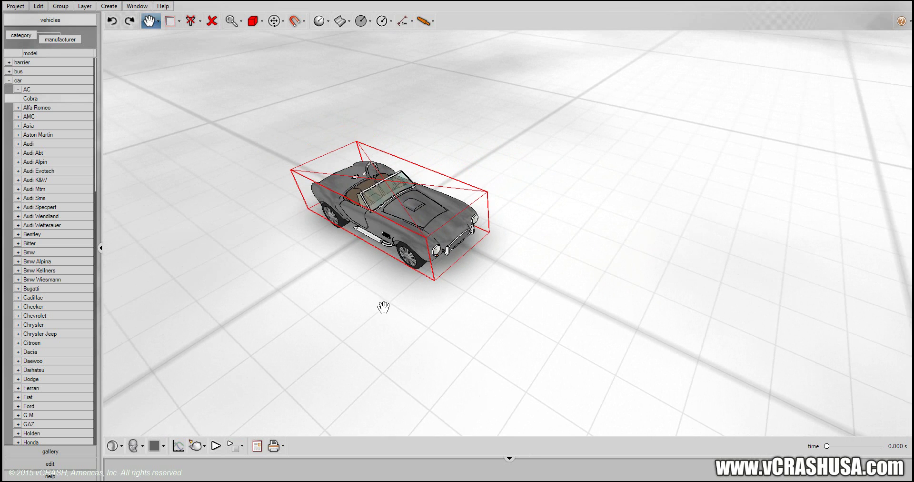
{"action": "left_click_drag", "start_coordinate": [383, 307], "coordinate": [381, 306]}
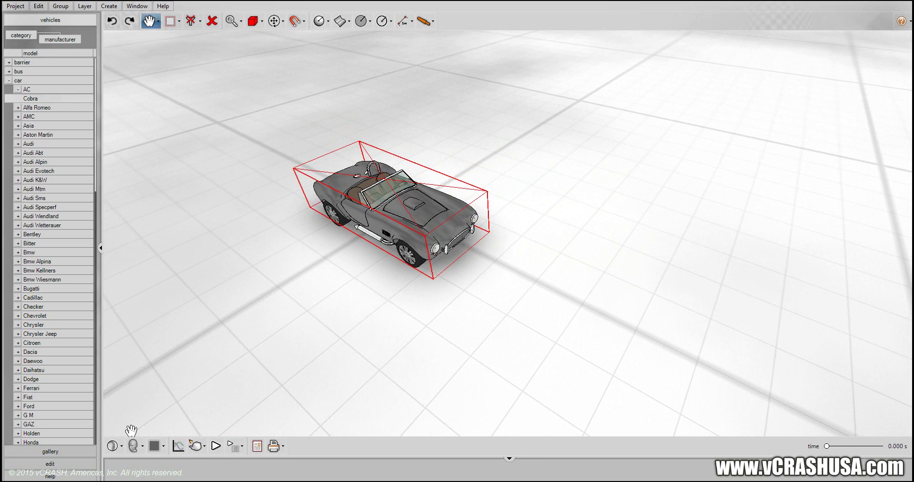
{"action": "left_click_drag", "start_coordinate": [228, 339], "coordinate": [282, 322]}
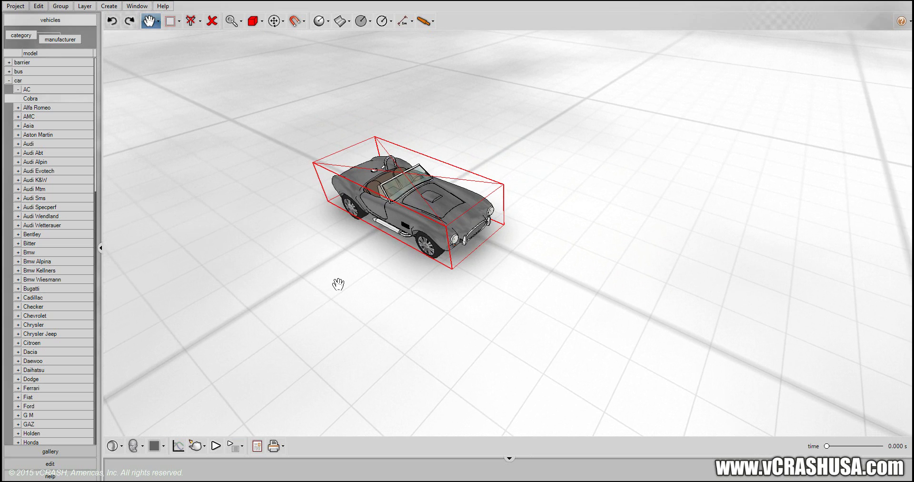
{"action": "middle_click_drag", "start_coordinate": [344, 282], "coordinate": [476, 283]}
{"action": "left_click_drag", "start_coordinate": [495, 337], "coordinate": [467, 277]}
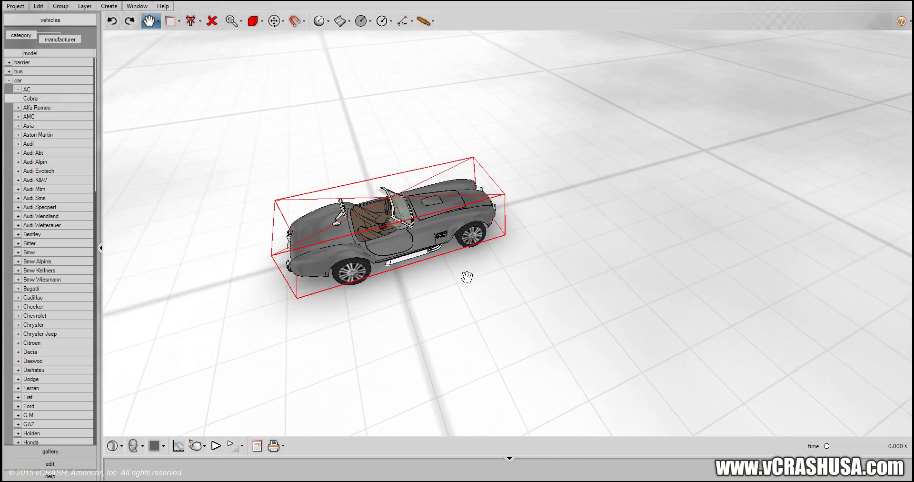
{"action": "right_click_drag", "start_coordinate": [474, 275], "coordinate": [358, 290]}
{"action": "left_click_drag", "start_coordinate": [486, 254], "coordinate": [393, 259]}
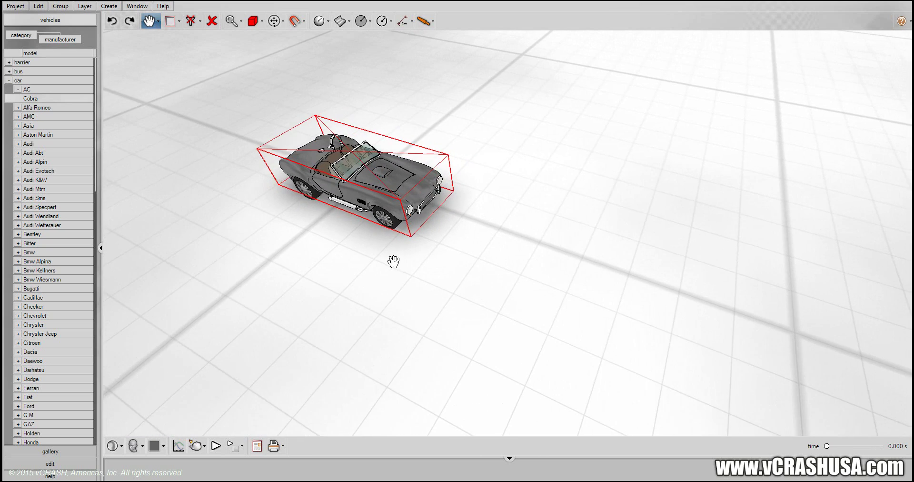
{"action": "right_click_drag", "start_coordinate": [507, 170], "coordinate": [493, 179]}
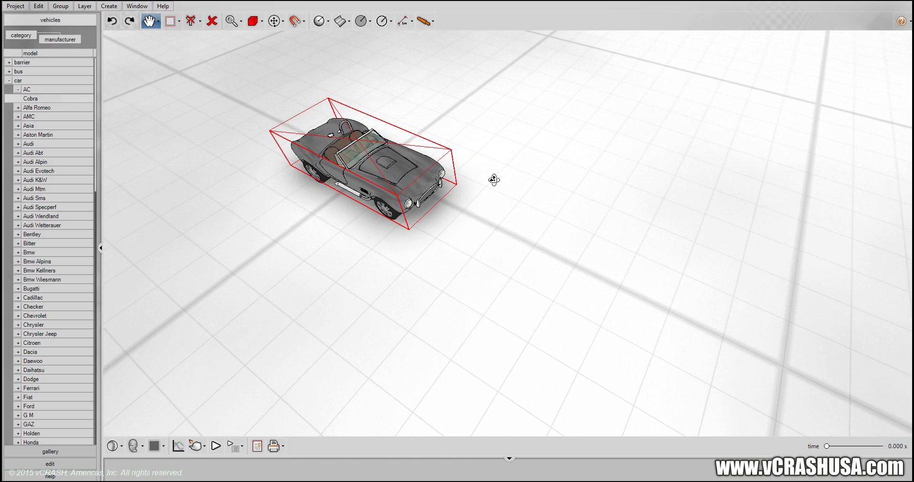
{"action": "right_click_drag", "start_coordinate": [485, 211], "coordinate": [411, 153]}
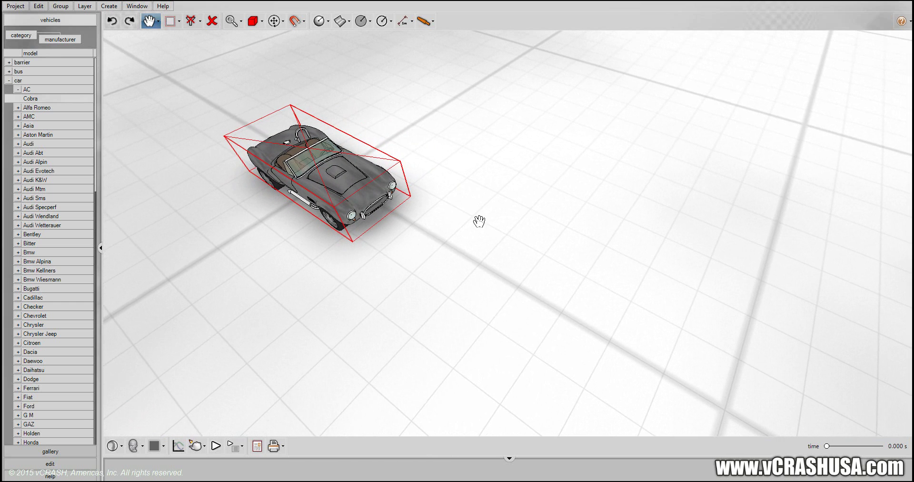
{"action": "right_click_drag", "start_coordinate": [478, 221], "coordinate": [441, 116]}
Create a sphere by center and radius on the ground ahead of the Cobra
{"action": "left_click", "coordinate": [322, 24]}
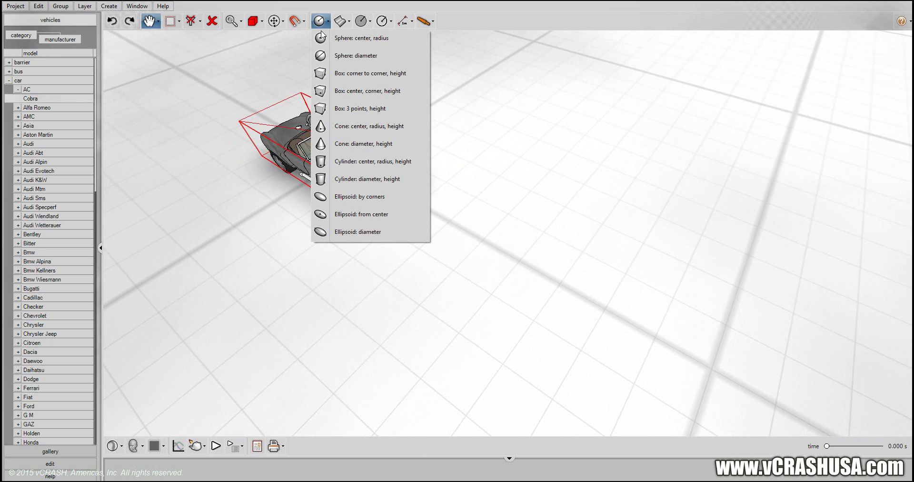
{"action": "left_click", "coordinate": [322, 38]}
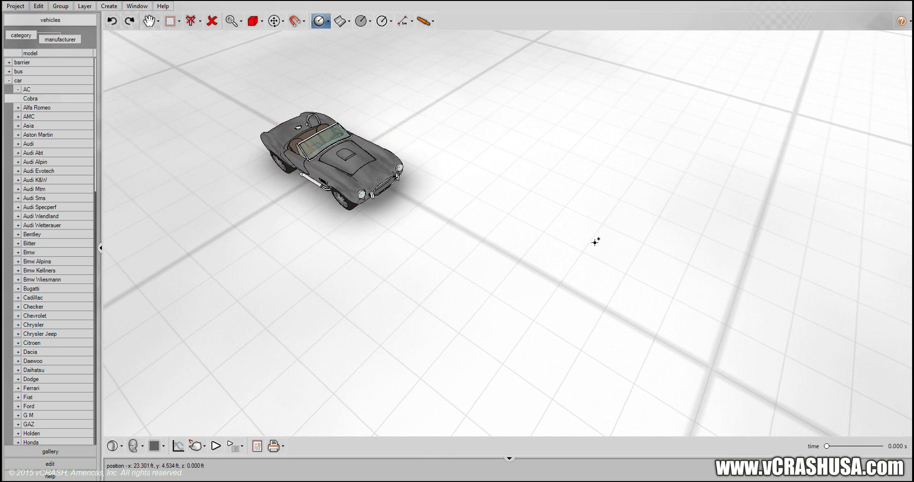
{"action": "mouse_move", "coordinate": [610, 243]}
{"action": "left_mouse_down"}
{"action": "mouse_move", "coordinate": [644, 255]}
{"action": "mouse_move", "coordinate": [666, 292]}
{"action": "left_mouse_up"}
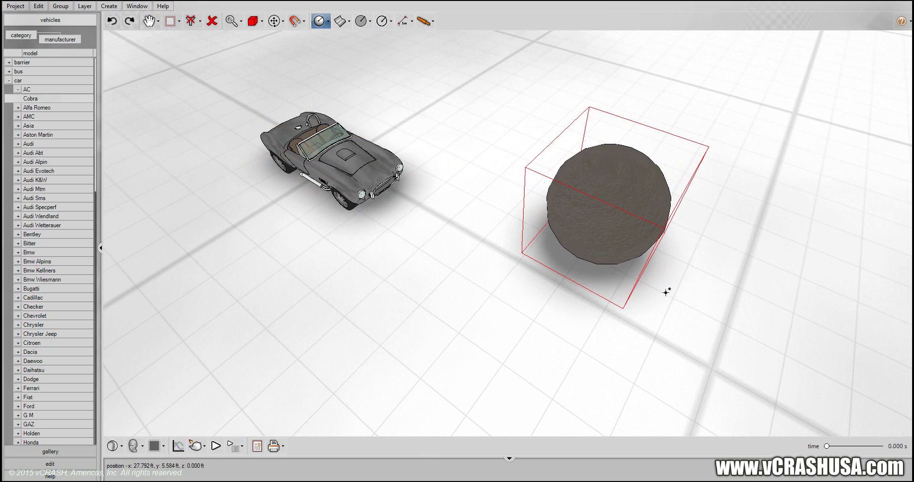
{"action": "right_click", "coordinate": [542, 343]}
{"action": "middle_click_drag", "start_coordinate": [530, 320], "coordinate": [551, 286]}
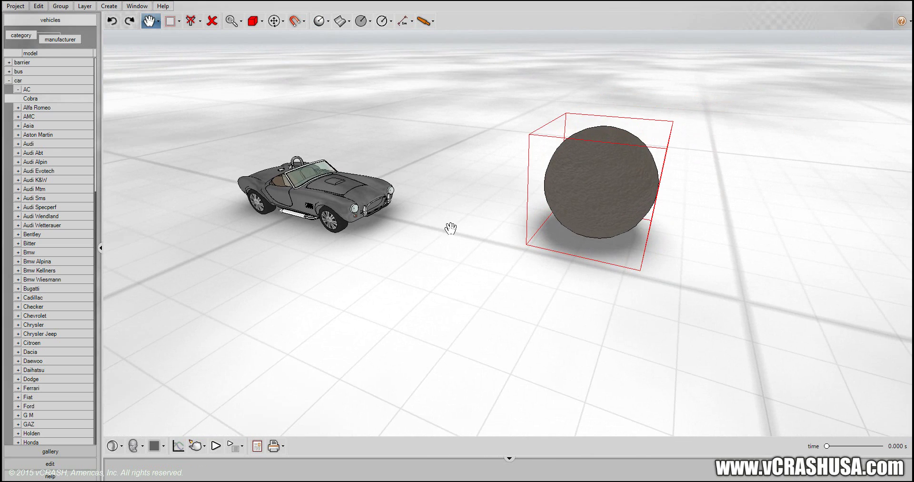
Create a thin upright corner-to-corner box about 2.6 ft long and 0.5 ft wide near the sphere
{"action": "left_click", "coordinate": [327, 21]}
{"action": "left_click", "coordinate": [348, 79]}
{"action": "left_click", "coordinate": [493, 317]}
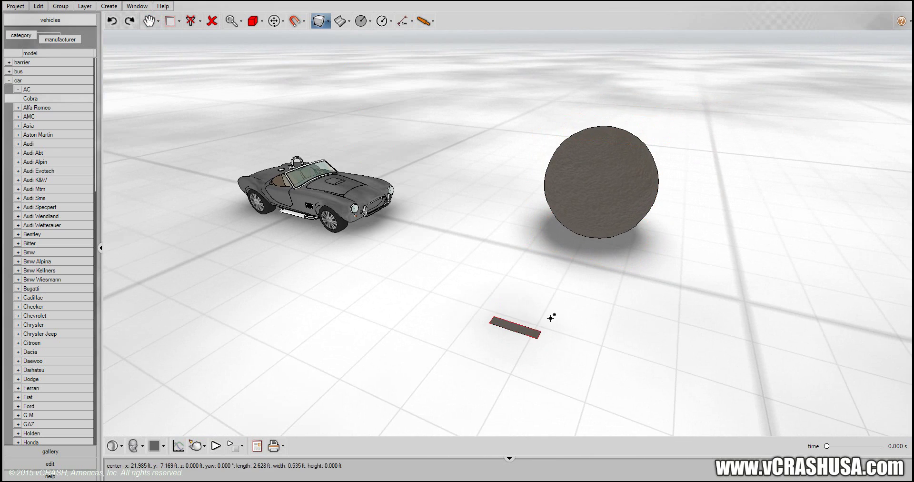
{"action": "left_click", "coordinate": [560, 246]}
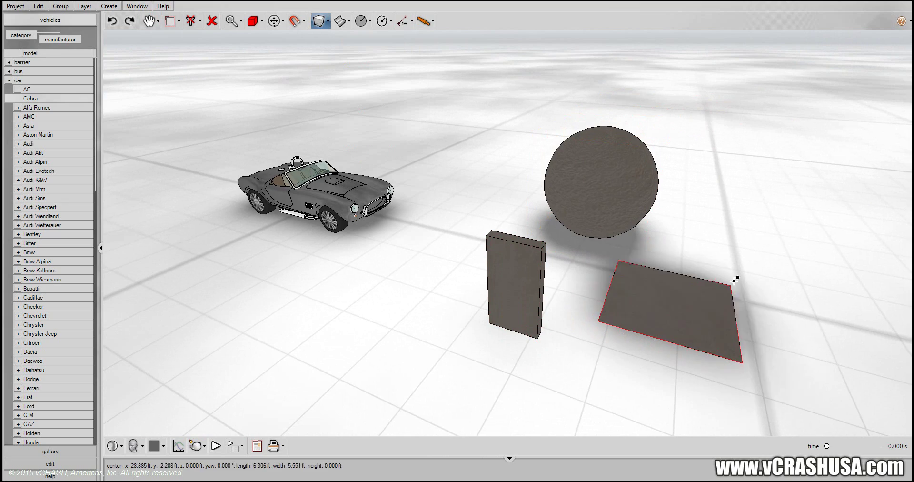
Create a second, larger box about 5.7 ft high between the thin box and the sphere
{"action": "left_click", "coordinate": [737, 277]}
{"action": "left_click", "coordinate": [750, 192]}
{"action": "right_click", "coordinate": [485, 406]}
{"action": "middle_click_drag", "start_coordinate": [485, 406], "coordinate": [481, 309]}
{"action": "left_click_drag", "start_coordinate": [480, 309], "coordinate": [424, 209]}
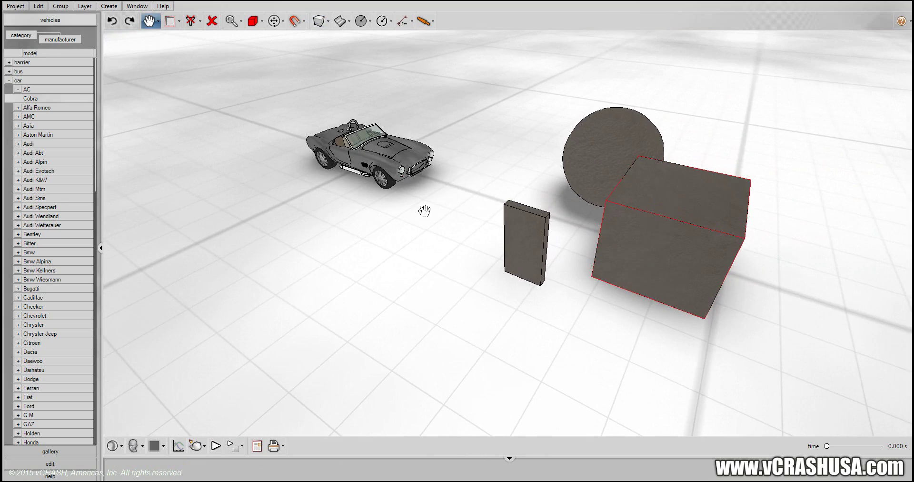
Create a truncated cone behind the Cobra with radii of about 2.2 ft and 3.6 ft and a height of about 5.9 ft
{"action": "left_click", "coordinate": [370, 21]}
{"action": "left_click", "coordinate": [328, 21]}
{"action": "left_click", "coordinate": [336, 126]}
{"action": "left_click", "coordinate": [246, 155]}
{"action": "left_click", "coordinate": [290, 159]}
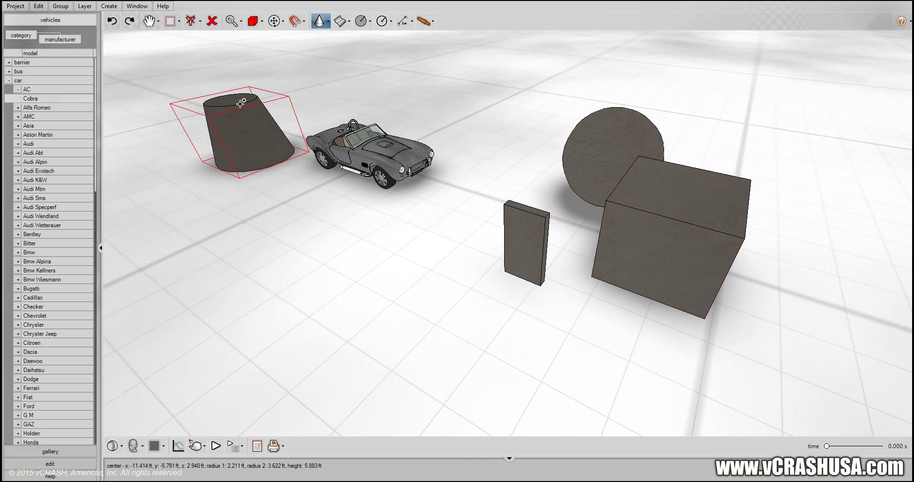
Create a cylinder by center, radius and height beside the cone, and add a small flat ellipsoid in front of it
{"action": "left_click", "coordinate": [328, 21]}
{"action": "left_click", "coordinate": [343, 163]}
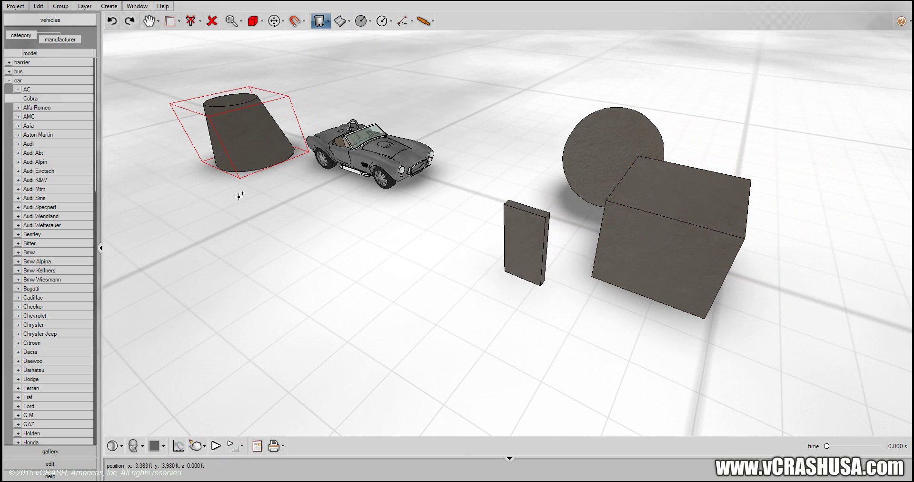
{"action": "left_click", "coordinate": [203, 221]}
{"action": "left_click", "coordinate": [246, 232]}
{"action": "left_click", "coordinate": [222, 119]}
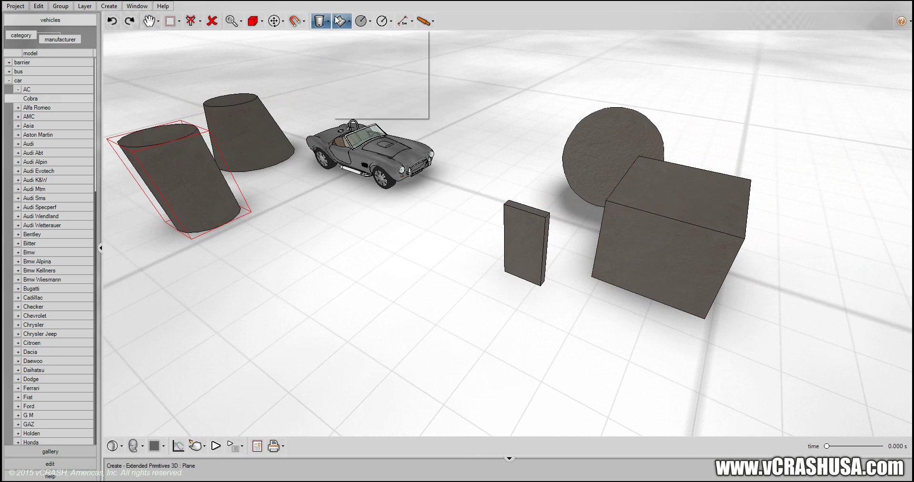
{"action": "left_click", "coordinate": [349, 35]}
{"action": "left_click", "coordinate": [309, 276]}
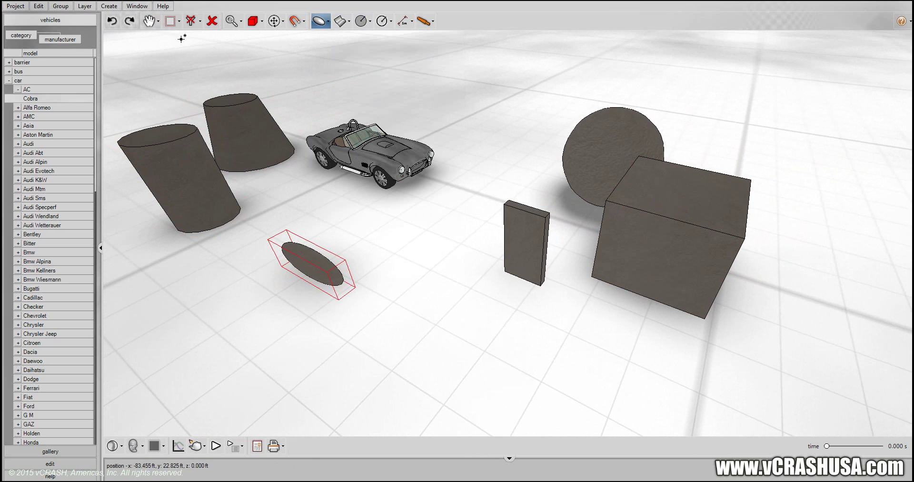
Activate the selection tool and move the Cobra to about x 9.0 ft, y -4.9 ft
{"action": "left_click", "coordinate": [158, 21]}
{"action": "left_click", "coordinate": [162, 34]}
{"action": "left_click_drag", "start_coordinate": [369, 161], "coordinate": [421, 218]}
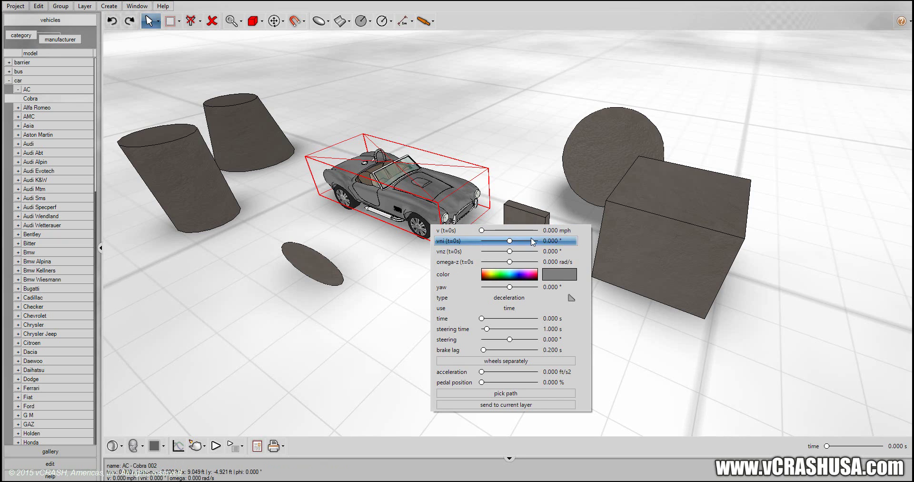
Set the Cobra's initial speed to 5 mph and shift the car sideways across the main grid line
{"action": "left_click", "coordinate": [544, 230]}
{"action": "type", "text": "5"}
{"action": "key", "text": "Return"}
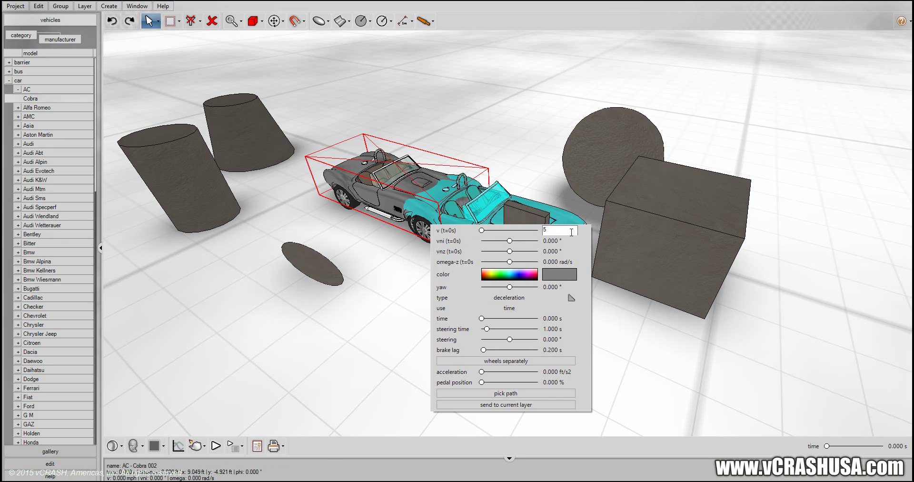
{"action": "middle_click_drag", "start_coordinate": [399, 316], "coordinate": [476, 314]}
{"action": "left_click_drag", "start_coordinate": [412, 196], "coordinate": [410, 171]}
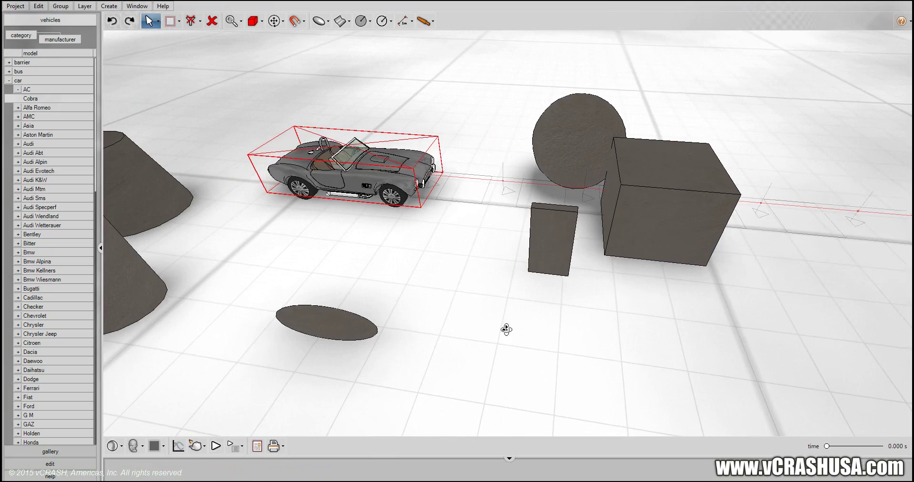
Select the large box and move it slightly away from the Cobra's path
{"action": "right_click_drag", "start_coordinate": [504, 327], "coordinate": [429, 296]}
{"action": "left_click", "coordinate": [505, 238]}
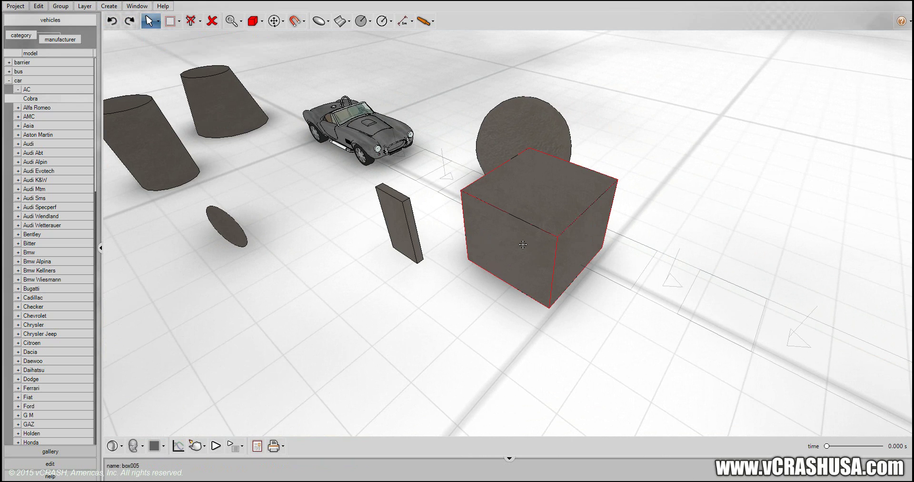
{"action": "left_click_drag", "start_coordinate": [522, 244], "coordinate": [507, 254]}
Color the large box green and reduce its length and its width, the latter to about 4.9 ft
{"action": "right_click", "coordinate": [541, 276]}
{"action": "left_click_drag", "start_coordinate": [573, 317], "coordinate": [583, 314]}
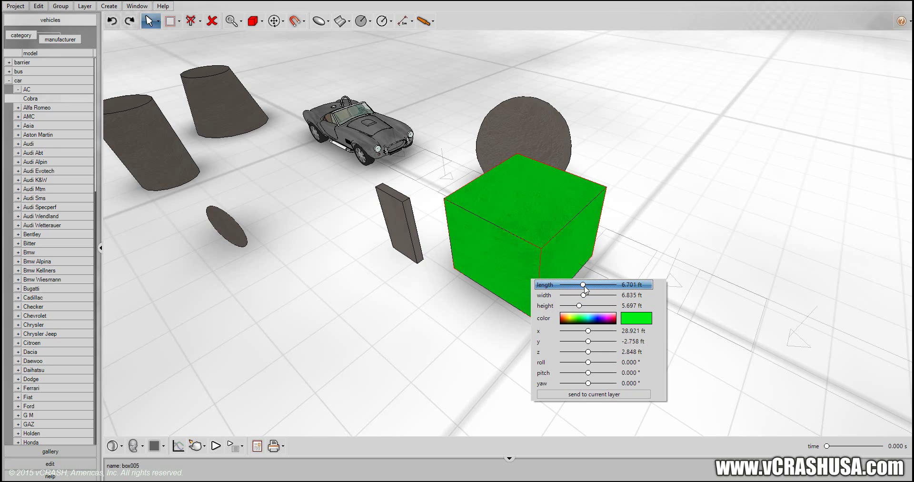
{"action": "mouse_move", "coordinate": [582, 285]}
{"action": "left_mouse_down"}
{"action": "mouse_move", "coordinate": [569, 285]}
{"action": "mouse_move", "coordinate": [578, 284]}
{"action": "mouse_move", "coordinate": [577, 297]}
{"action": "left_mouse_up"}
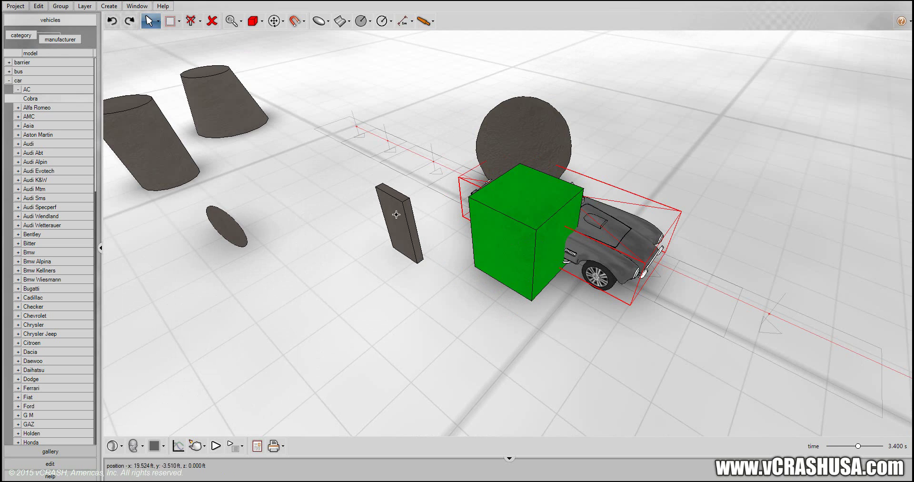
Shorten the green box's length to about 3.5 ft
{"action": "left_click", "coordinate": [515, 249]}
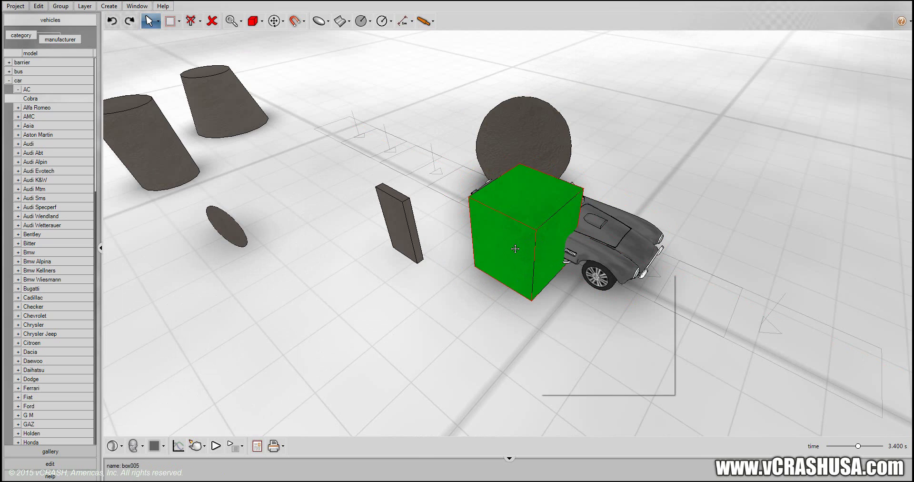
{"action": "left_click", "coordinate": [515, 249]}
{"action": "left_click_drag", "start_coordinate": [584, 280], "coordinate": [580, 281]}
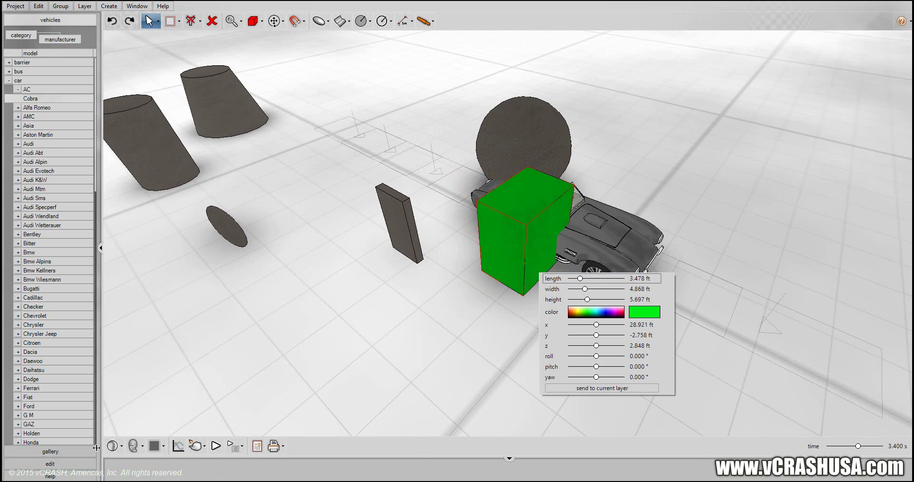
Show the green box's editable properties and expand its misc, local position and local rotation groups
{"action": "left_click", "coordinate": [76, 464]}
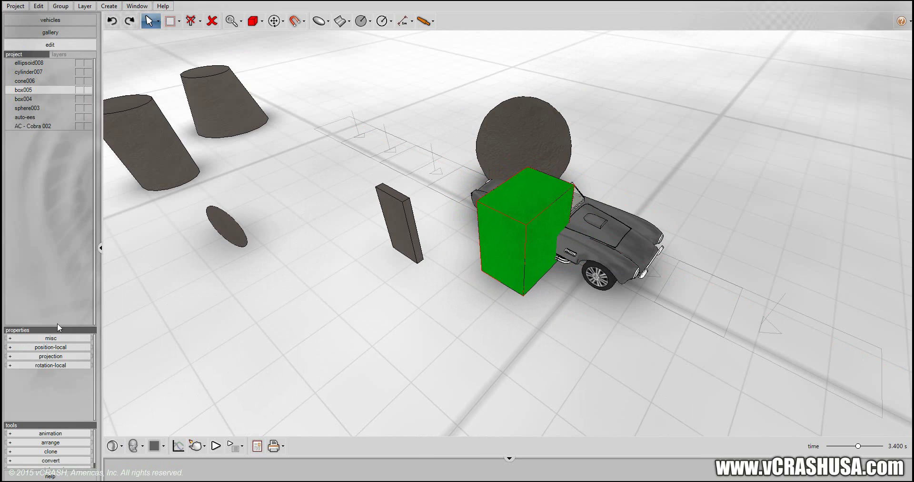
{"action": "left_click", "coordinate": [51, 338]}
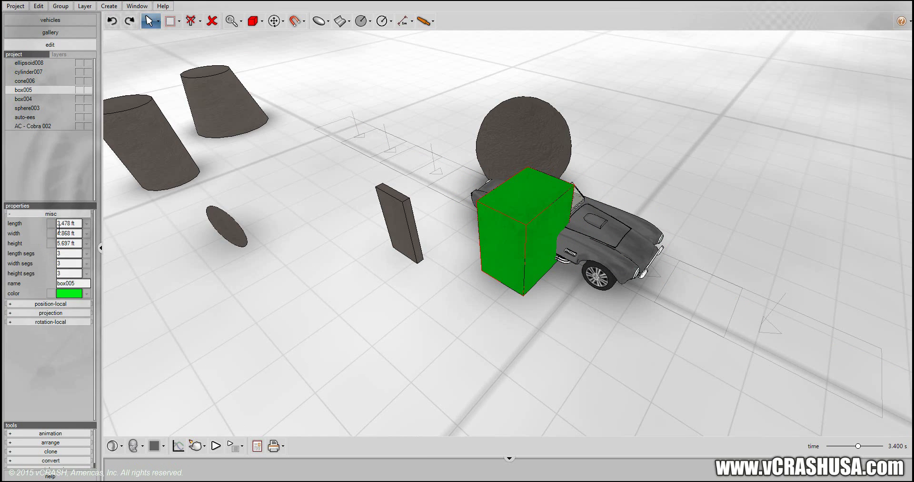
{"action": "left_click", "coordinate": [51, 304]}
{"action": "left_click", "coordinate": [51, 364]}
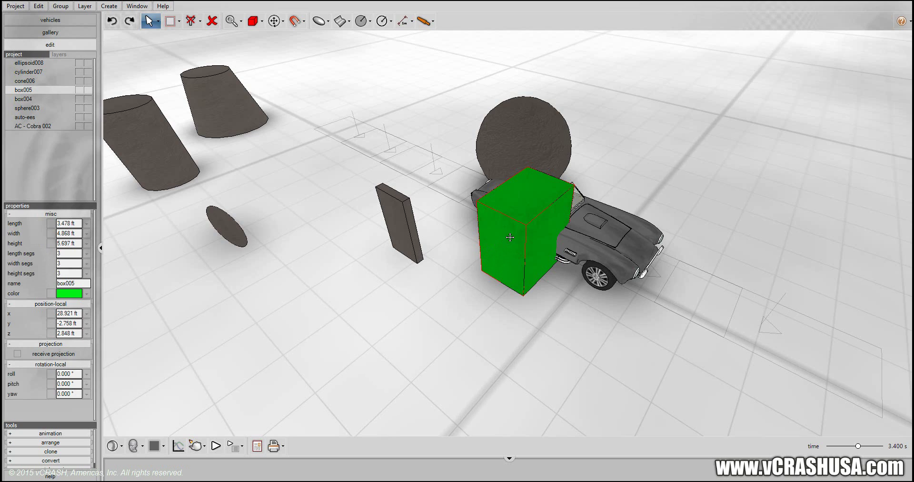
Place the green box ahead of the Cobra at about x 39.5, y -0.4, z 4.0 ft, rotated about 3° roll, 6° pitch and 34° yaw
{"action": "right_click", "coordinate": [534, 262]}
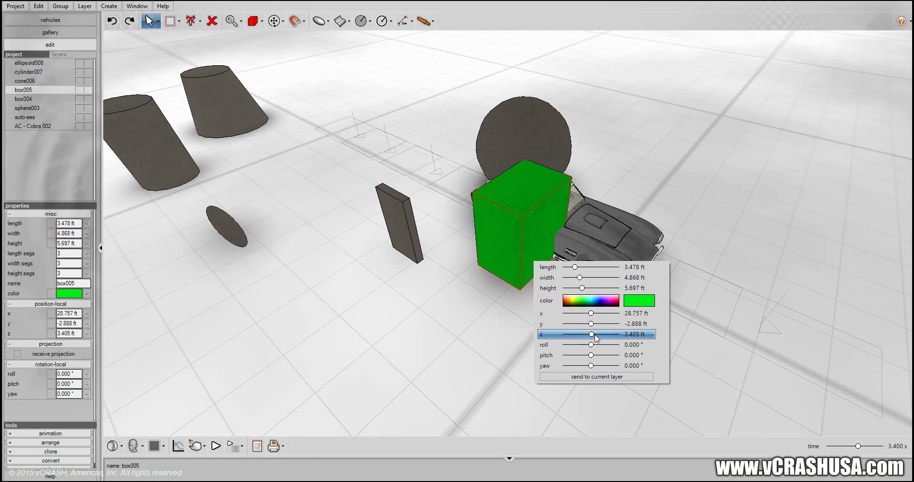
{"action": "left_click_drag", "start_coordinate": [596, 337], "coordinate": [596, 365]}
{"action": "left_click", "coordinate": [524, 232]}
{"action": "left_click_drag", "start_coordinate": [526, 233], "coordinate": [760, 287]}
{"action": "left_click", "coordinate": [527, 247]}
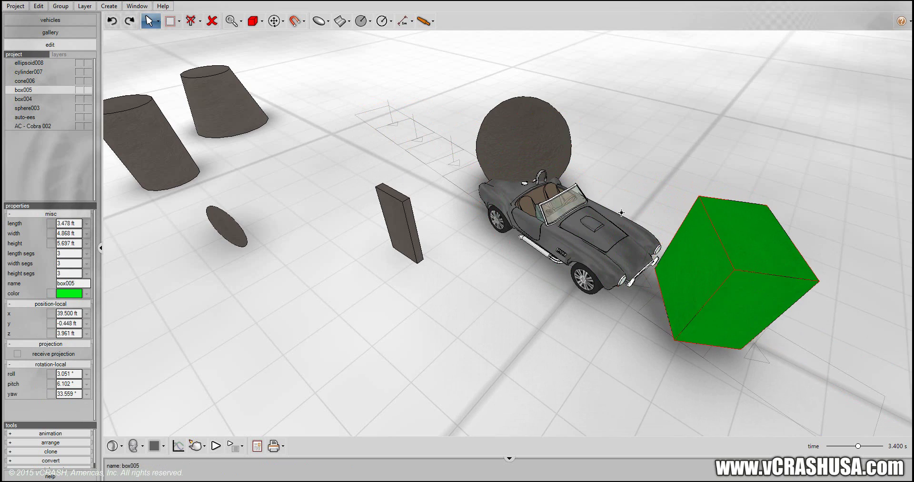
Make the green box a rigid body and deselect it
{"action": "left_click", "coordinate": [108, 7]}
{"action": "mouse_move", "coordinate": [117, 71]}
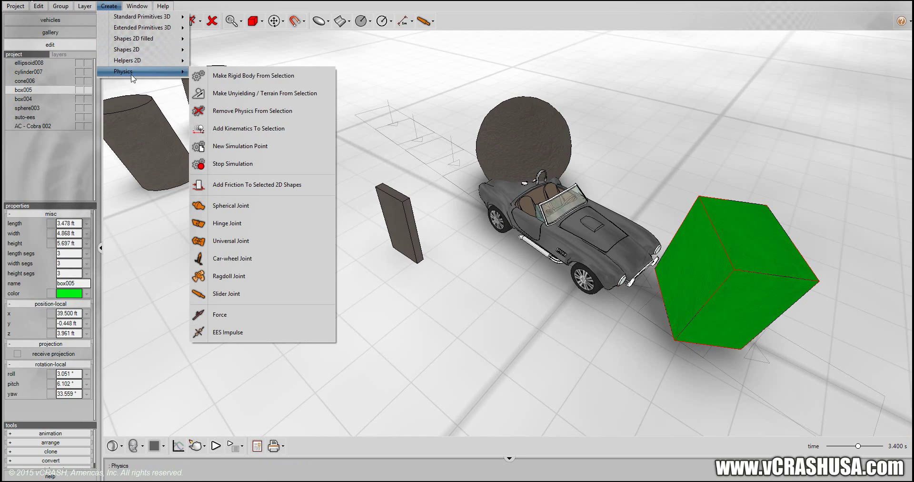
{"action": "left_click", "coordinate": [257, 76]}
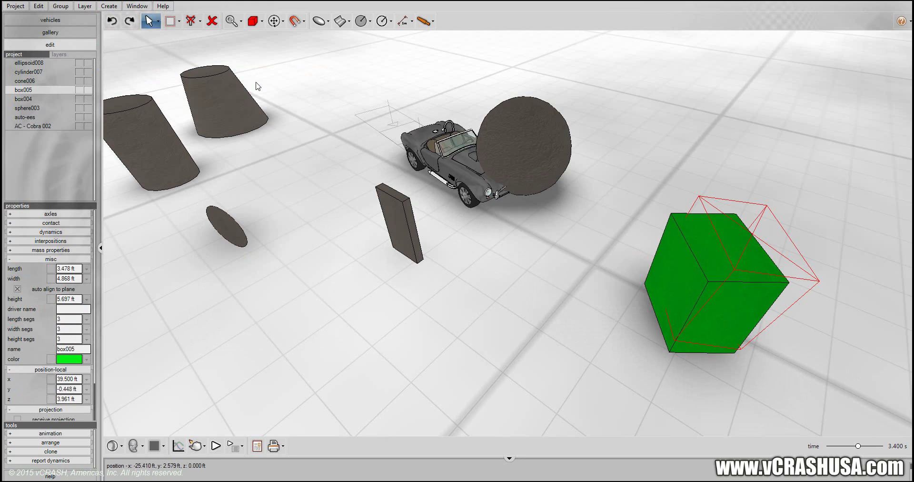
{"action": "middle_click_drag", "start_coordinate": [441, 305], "coordinate": [496, 282]}
{"action": "left_click", "coordinate": [495, 316]}
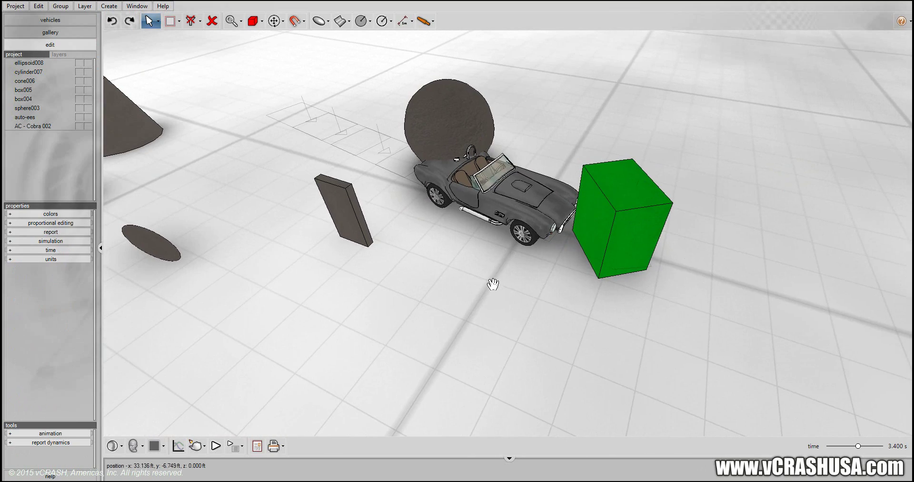
Move the green box to about x 30.1, y 0.4 ft and pull the Cobra back to about x 8.7, y 0.8 ft
{"action": "left_click", "coordinate": [598, 241]}
{"action": "left_click_drag", "start_coordinate": [599, 227], "coordinate": [481, 182]}
{"action": "middle_click_drag", "start_coordinate": [420, 257], "coordinate": [439, 276]}
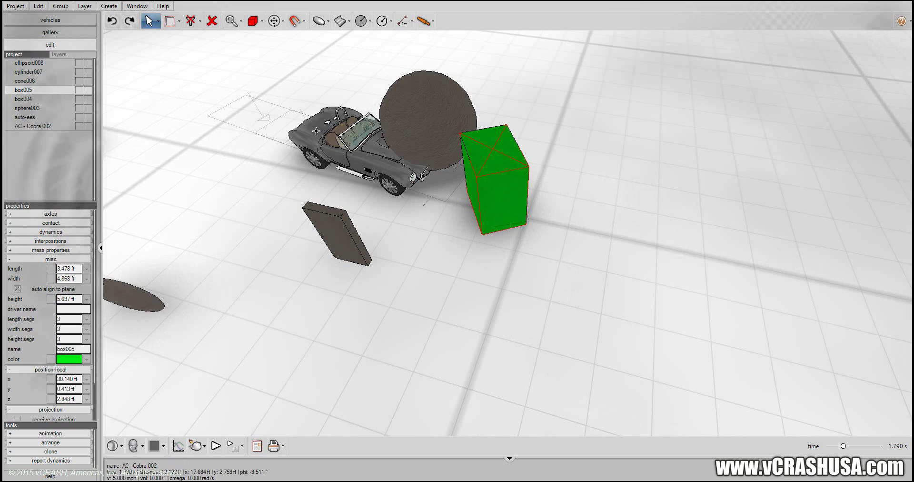
{"action": "left_click_drag", "start_coordinate": [316, 131], "coordinate": [275, 153]}
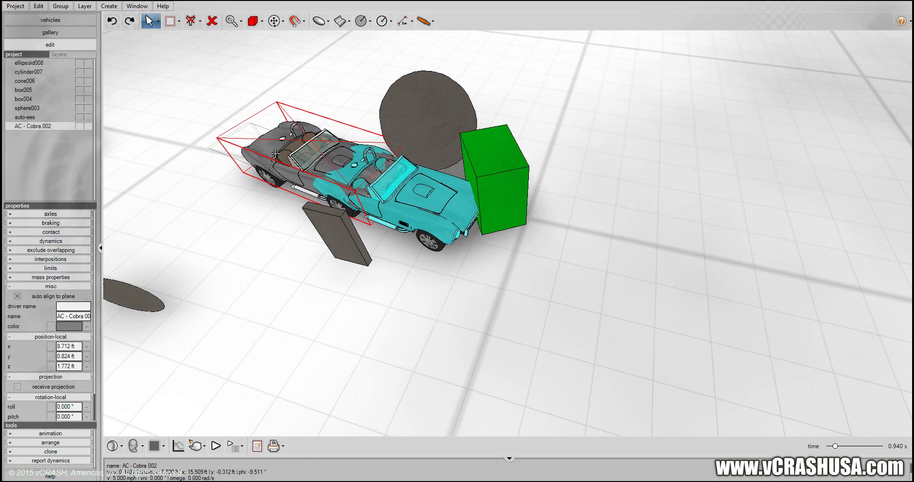
Set the Cobra's initial speed to about 25 mph and shift the green box to about x 27.5, y -3.5 ft
{"action": "left_click", "coordinate": [215, 449]}
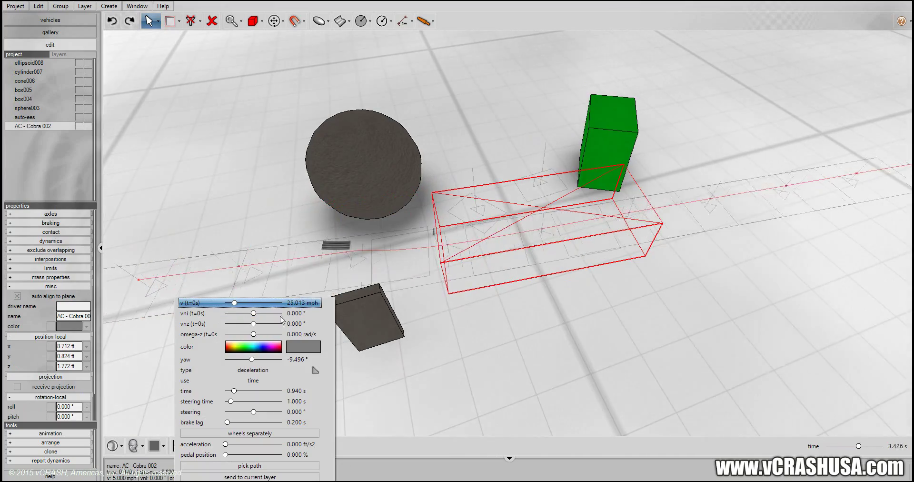
{"action": "left_click", "coordinate": [600, 328]}
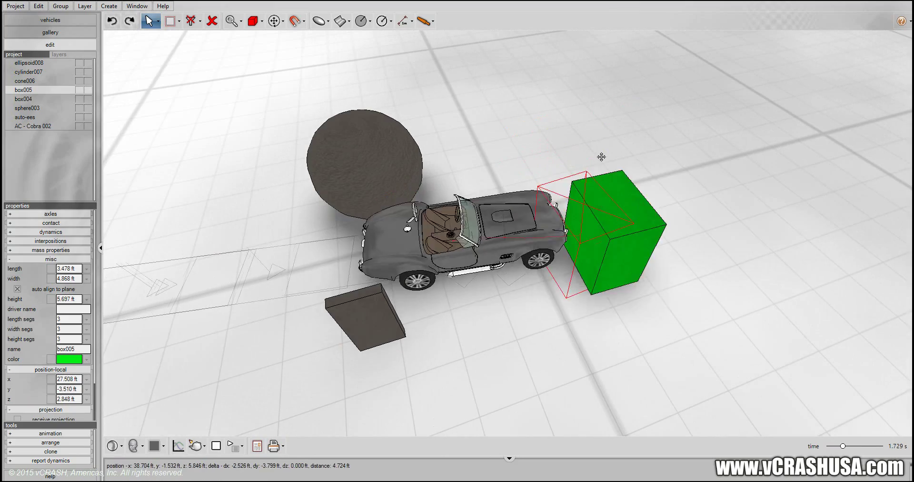
{"action": "middle_click_drag", "start_coordinate": [636, 302], "coordinate": [691, 312]}
Watch the Cobra's collision with the green box play from several viewing angles
{"action": "left_click", "coordinate": [714, 263]}
{"action": "left_click_drag", "start_coordinate": [713, 263], "coordinate": [348, 289]}
{"action": "middle_click_drag", "start_coordinate": [348, 289], "coordinate": [288, 128]}
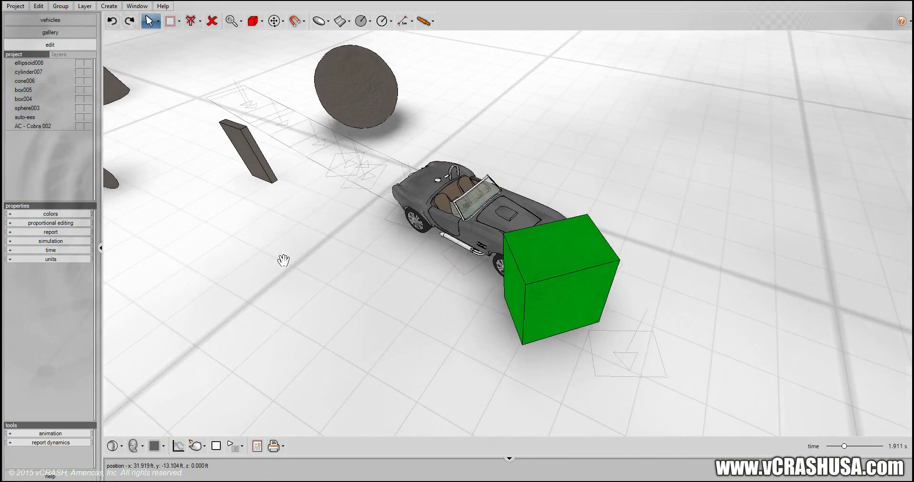
{"action": "left_click_drag", "start_coordinate": [283, 260], "coordinate": [394, 103]}
Stop the playback and make the thin upright box near the Cobra a rigid body
{"action": "left_click", "coordinate": [394, 103]}
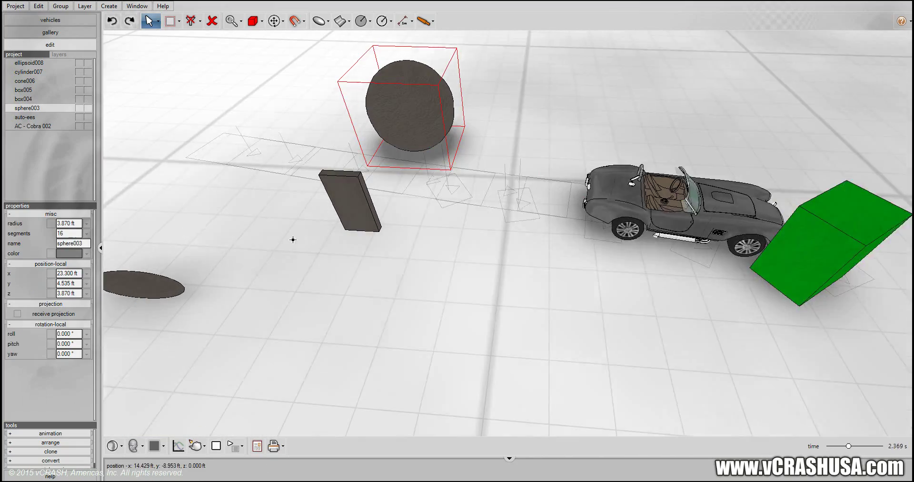
{"action": "left_click", "coordinate": [350, 200]}
{"action": "left_click", "coordinate": [216, 444]}
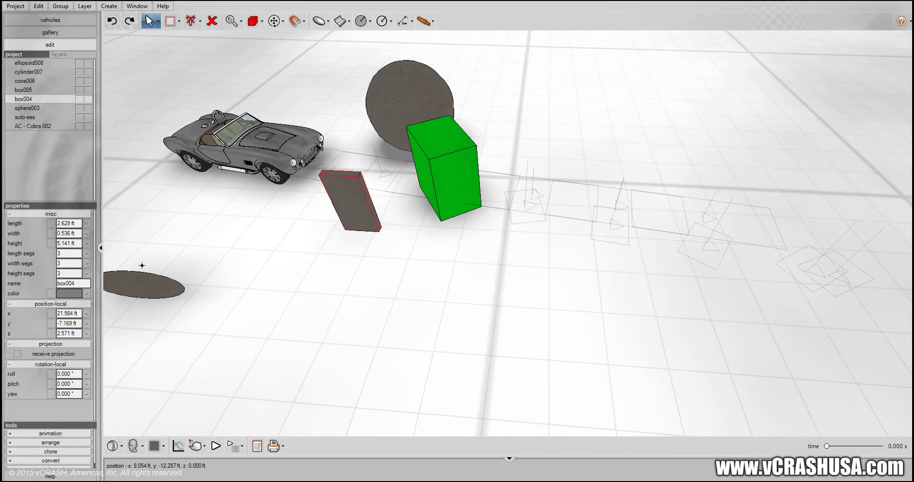
{"action": "left_click", "coordinate": [142, 6]}
{"action": "mouse_move", "coordinate": [113, 6]}
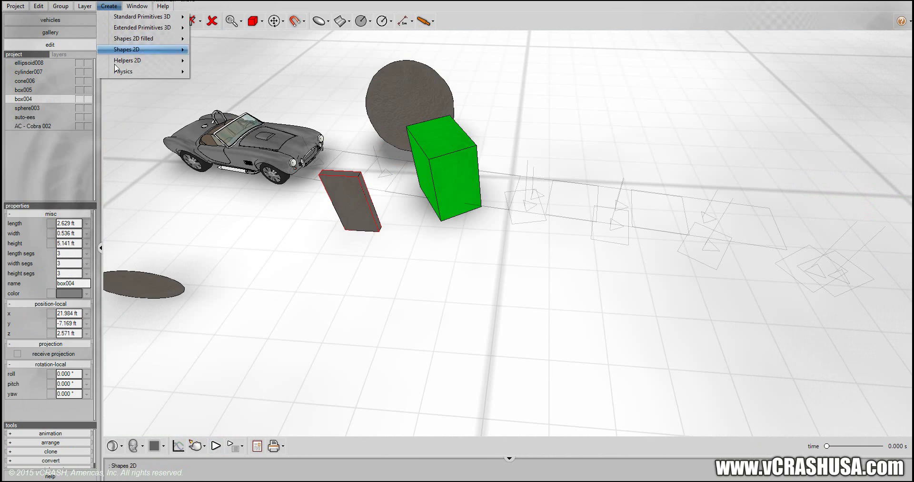
{"action": "mouse_move", "coordinate": [153, 73]}
{"action": "left_click", "coordinate": [202, 81]}
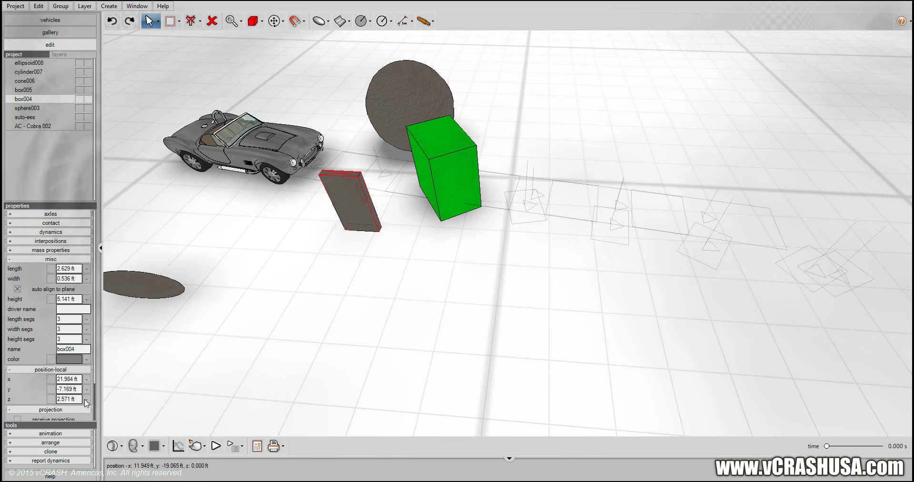
Raise the thin box to about z 9.2 ft at y -2.7 ft, and play the simulation once to check its fall
{"action": "left_click_drag", "start_coordinate": [71, 413], "coordinate": [78, 412]}
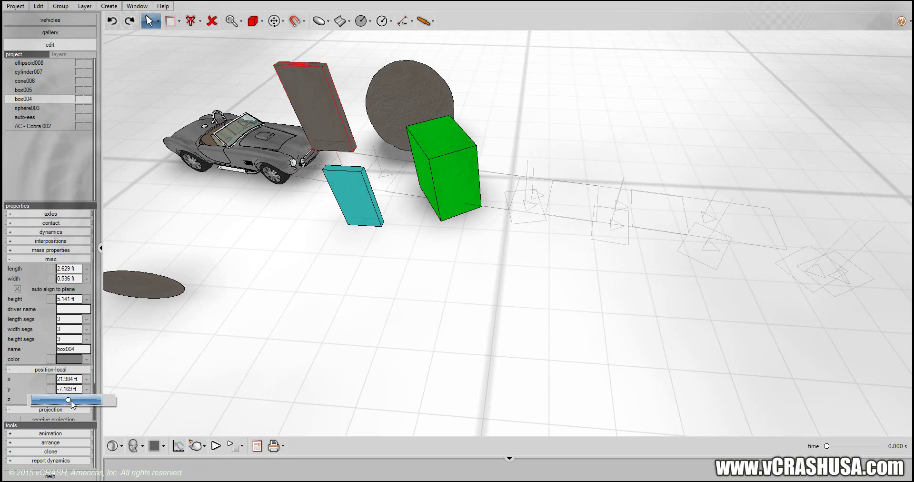
{"action": "left_click_drag", "start_coordinate": [71, 404], "coordinate": [77, 403]}
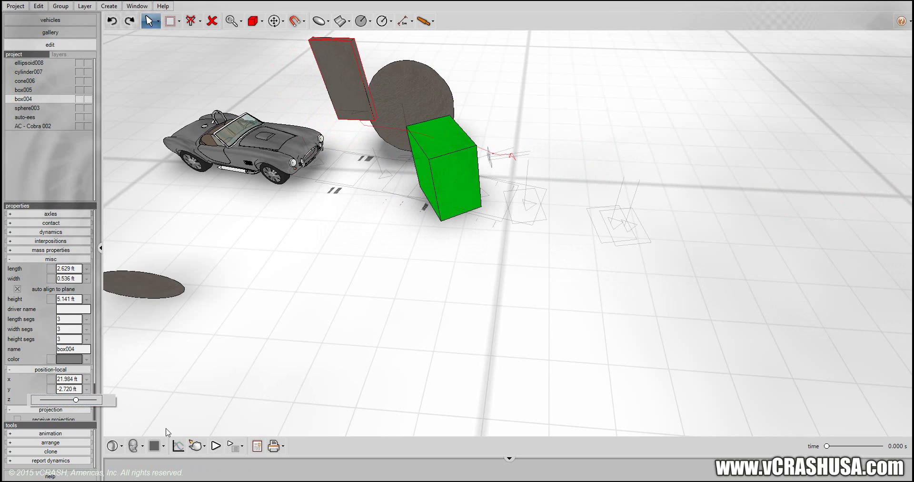
{"action": "left_click", "coordinate": [216, 446]}
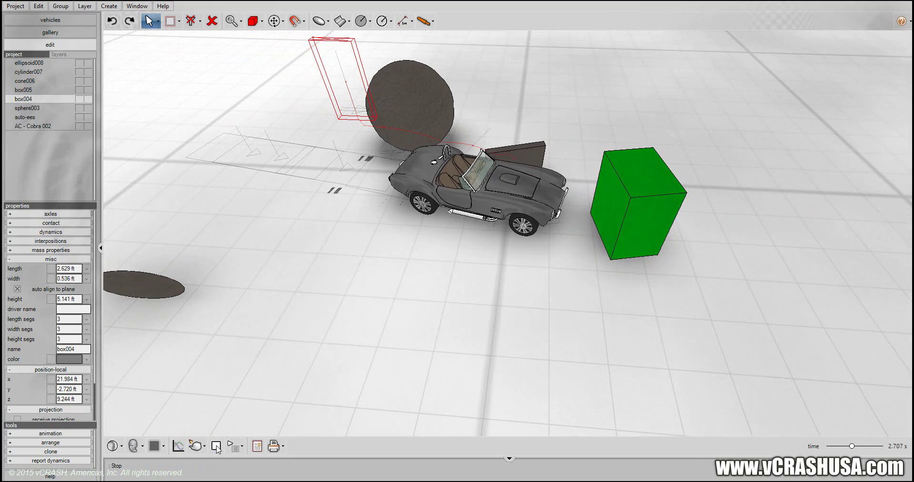
{"action": "left_click", "coordinate": [216, 446]}
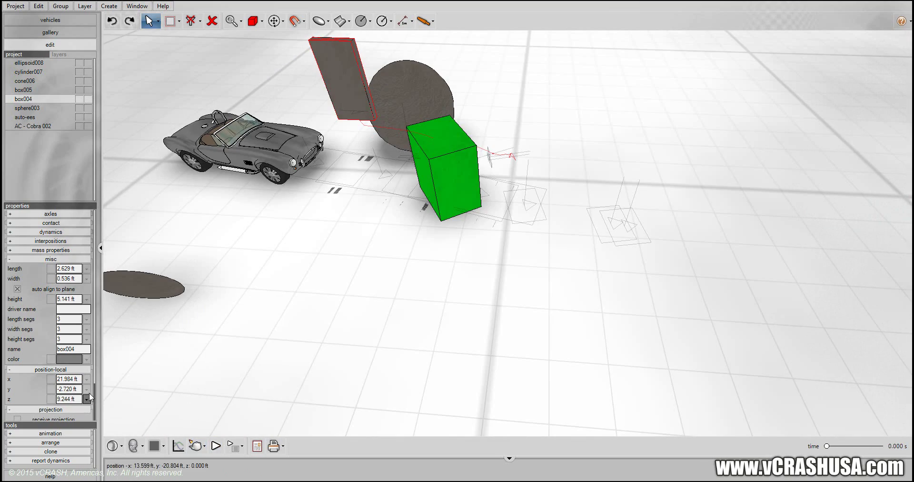
Place the thin box on top of the green box at about x 27.8, y -3.8, z 8.4 ft and start the simulation
{"action": "mouse_move", "coordinate": [70, 401]}
{"action": "left_mouse_down"}
{"action": "mouse_move", "coordinate": [67, 393]}
{"action": "mouse_move", "coordinate": [84, 396]}
{"action": "left_mouse_up"}
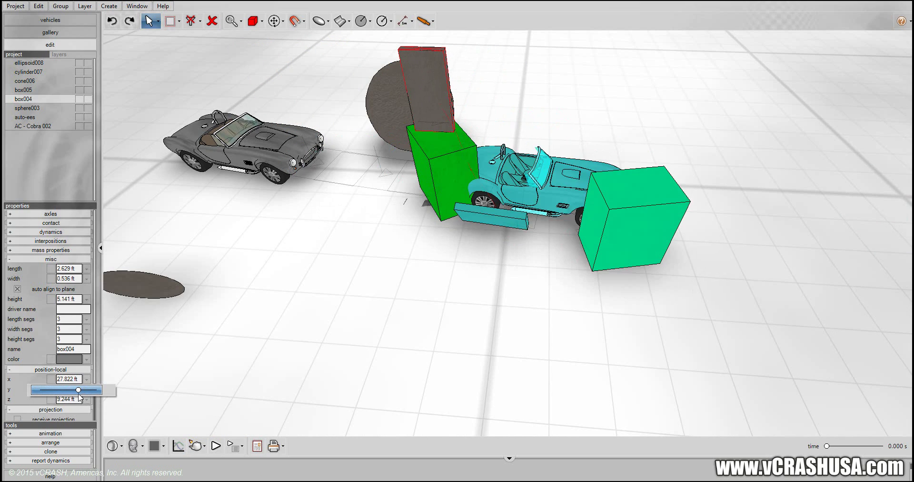
{"action": "middle_click_drag", "start_coordinate": [366, 277], "coordinate": [391, 207]}
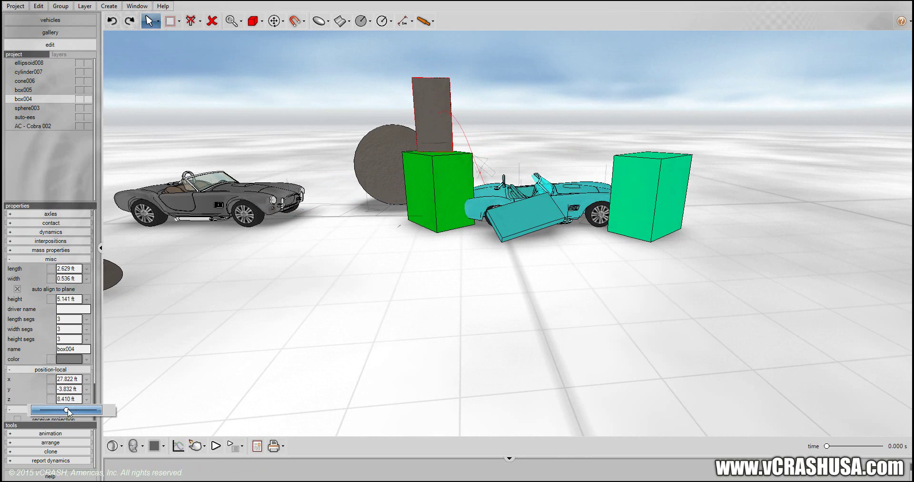
{"action": "left_click", "coordinate": [215, 446]}
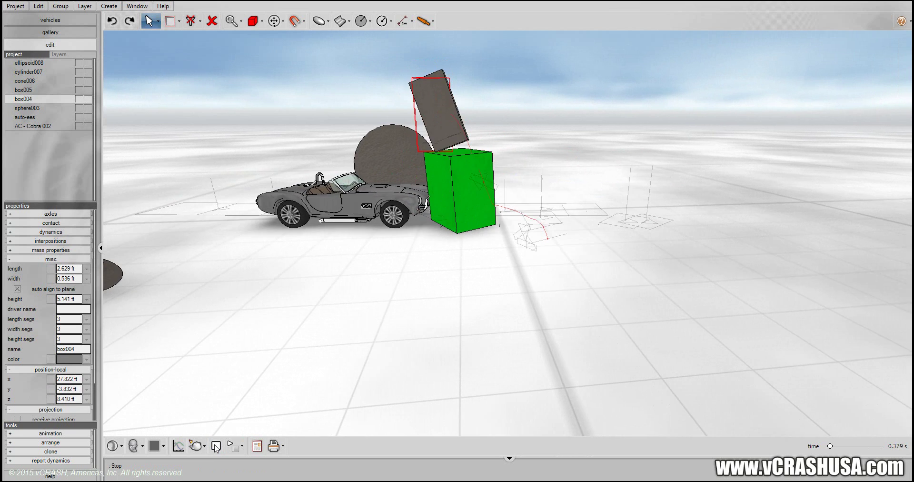
Pull the Cobra farther back from the stacked boxes, to about x -6.6, y 2.4 ft
{"action": "middle_click_drag", "start_coordinate": [361, 349], "coordinate": [369, 385]}
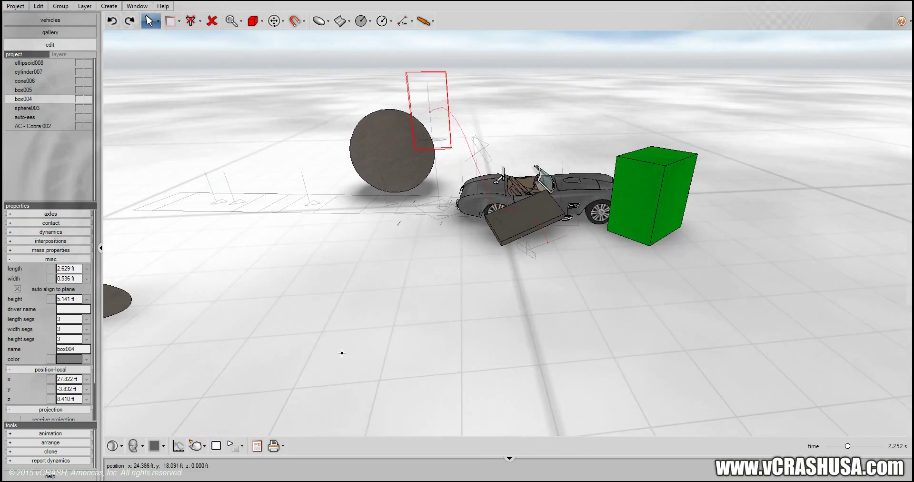
{"action": "left_click_drag", "start_coordinate": [340, 351], "coordinate": [458, 327]}
{"action": "middle_click_drag", "start_coordinate": [328, 283], "coordinate": [366, 405]}
{"action": "left_click_drag", "start_coordinate": [246, 191], "coordinate": [206, 195]}
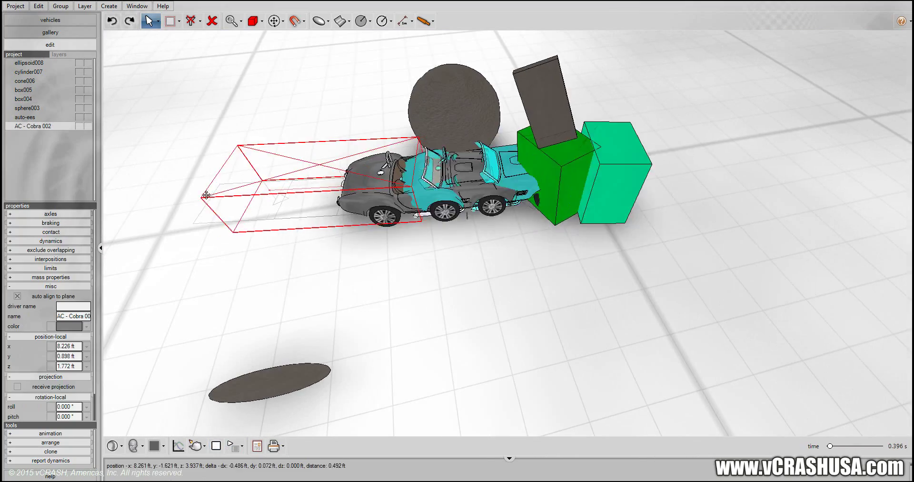
{"action": "left_click_drag", "start_coordinate": [110, 219], "coordinate": [105, 215]}
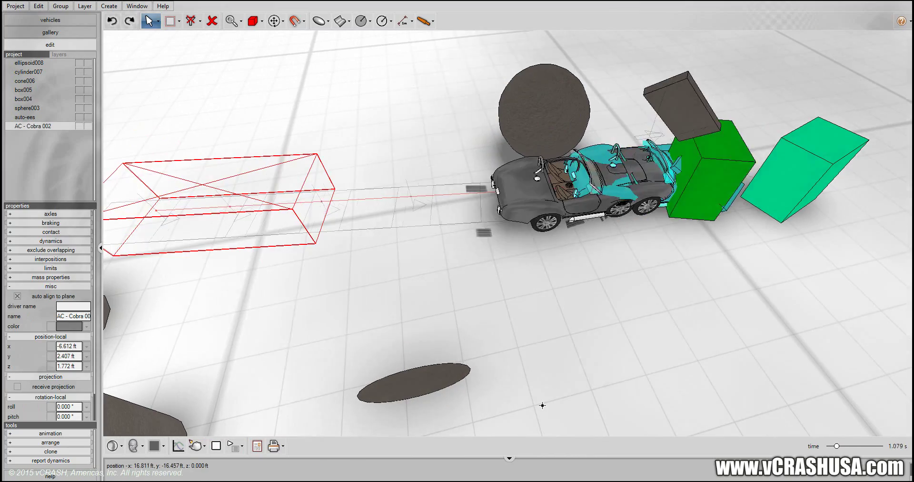
{"action": "middle_click_drag", "start_coordinate": [541, 404], "coordinate": [624, 386]}
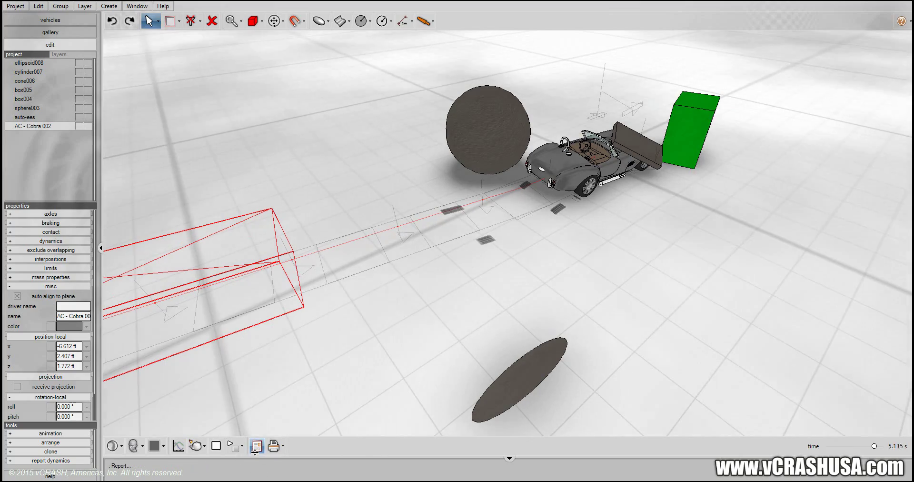
Set the simulation playback speed to 1/16x and bring the Cobra and boxes into closer view
{"action": "left_click", "coordinate": [233, 447]}
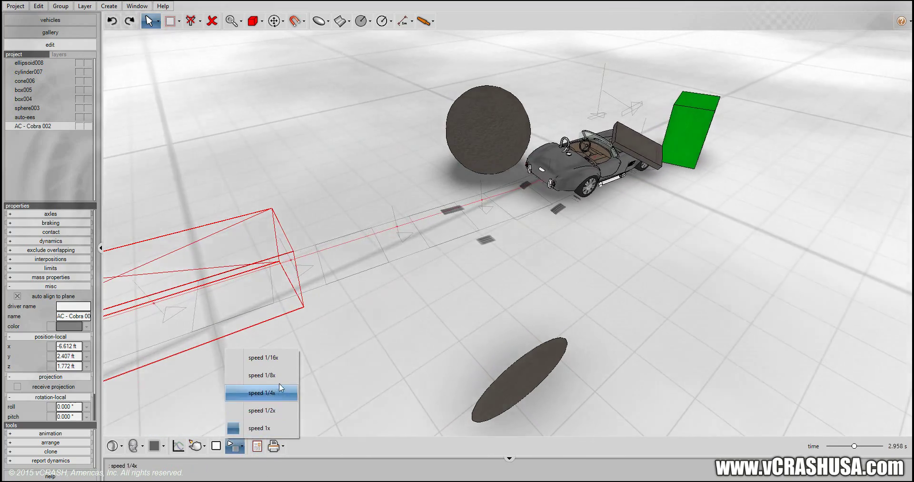
{"action": "left_click", "coordinate": [284, 360]}
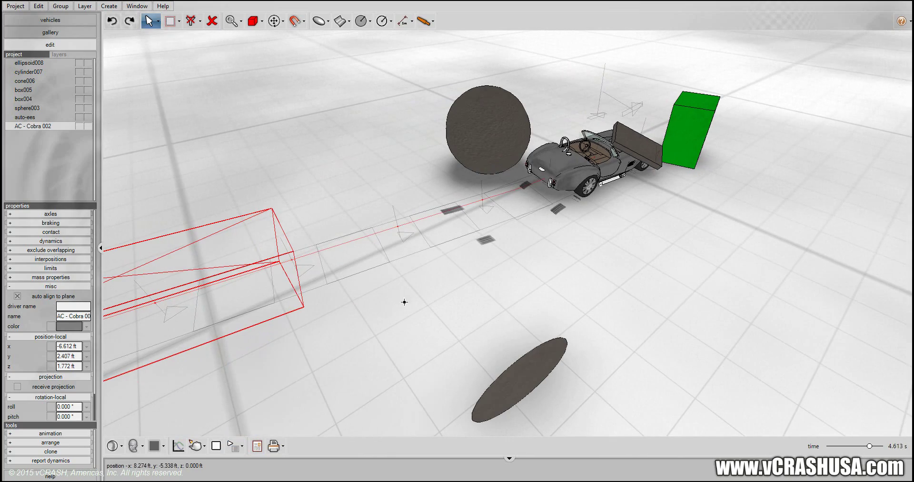
{"action": "middle_click_drag", "start_coordinate": [435, 356], "coordinate": [308, 323]}
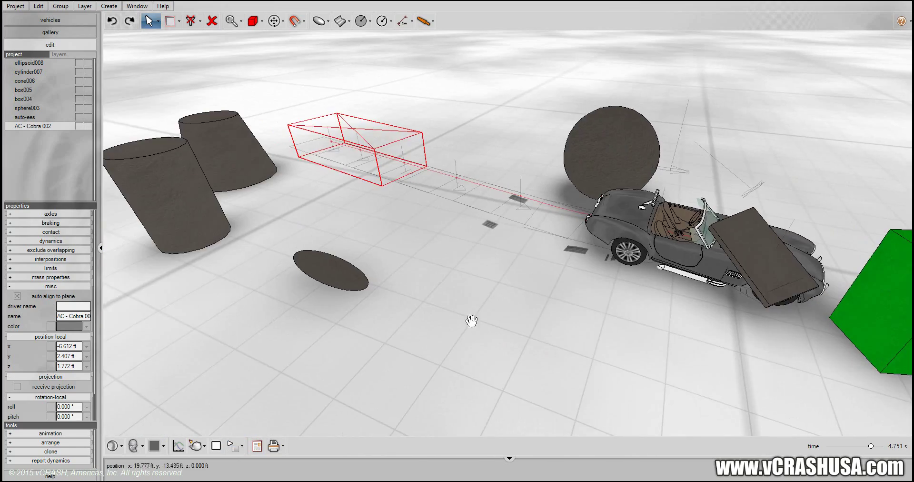
{"action": "left_click_drag", "start_coordinate": [472, 320], "coordinate": [483, 404]}
{"action": "middle_click_drag", "start_coordinate": [483, 404], "coordinate": [665, 282]}
{"action": "left_click_drag", "start_coordinate": [665, 282], "coordinate": [471, 461]}
Replay the simulation from the start and examine the Cobra's slow-motion approach to the stacked boxes from several angles
{"action": "left_click", "coordinate": [216, 447]}
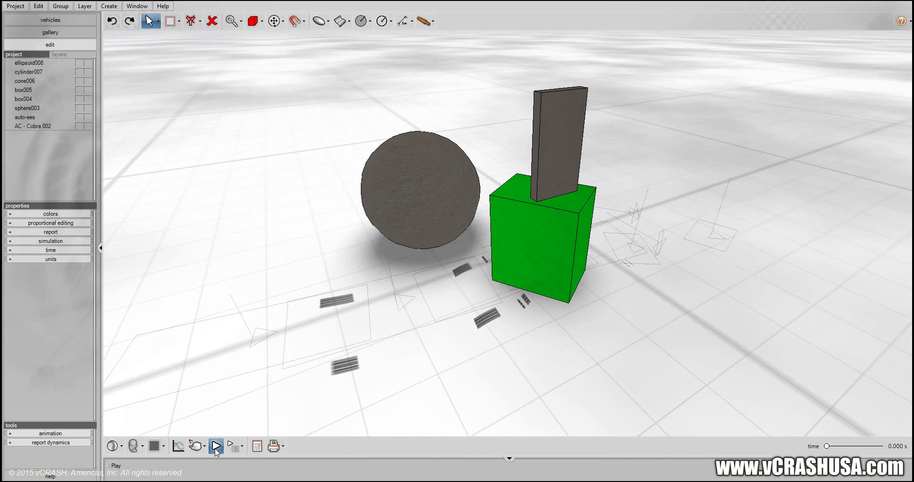
{"action": "middle_click_drag", "start_coordinate": [474, 387], "coordinate": [379, 369]}
{"action": "left_click_drag", "start_coordinate": [353, 345], "coordinate": [408, 455]}
{"action": "middle_click_drag", "start_coordinate": [411, 383], "coordinate": [407, 384]}
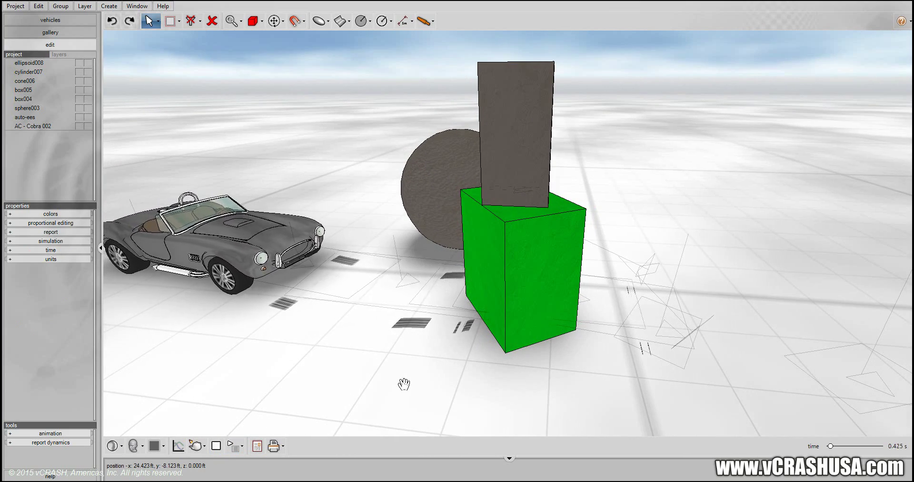
{"action": "middle_click_drag", "start_coordinate": [403, 384], "coordinate": [467, 381]}
{"action": "scroll", "coordinate": [603, 352], "scroll_direction": "up", "scroll_amount": 2}
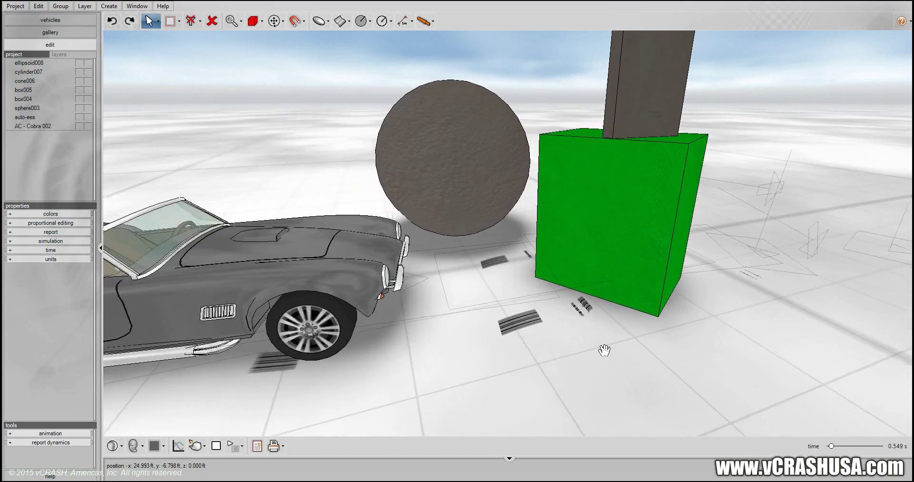
{"action": "scroll", "coordinate": [604, 350], "scroll_direction": "up", "scroll_amount": 2}
{"action": "scroll", "coordinate": [604, 352], "scroll_direction": "down", "scroll_amount": 3}
{"action": "middle_click_drag", "start_coordinate": [597, 370], "coordinate": [726, 395]}
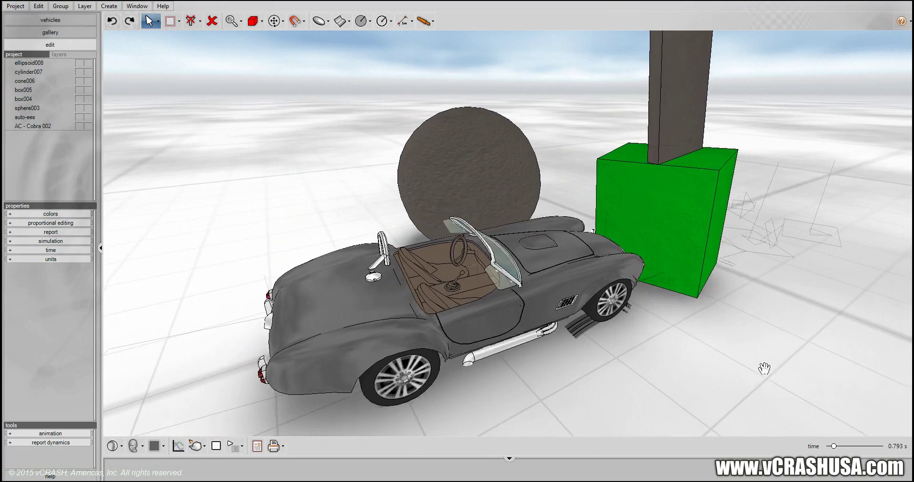
Examine the slow-motion impact of the Cobra against the green box and the falling thin box from several angles, and stop the simulation
{"action": "left_click_drag", "start_coordinate": [765, 367], "coordinate": [616, 425]}
{"action": "middle_click_drag", "start_coordinate": [705, 393], "coordinate": [620, 373]}
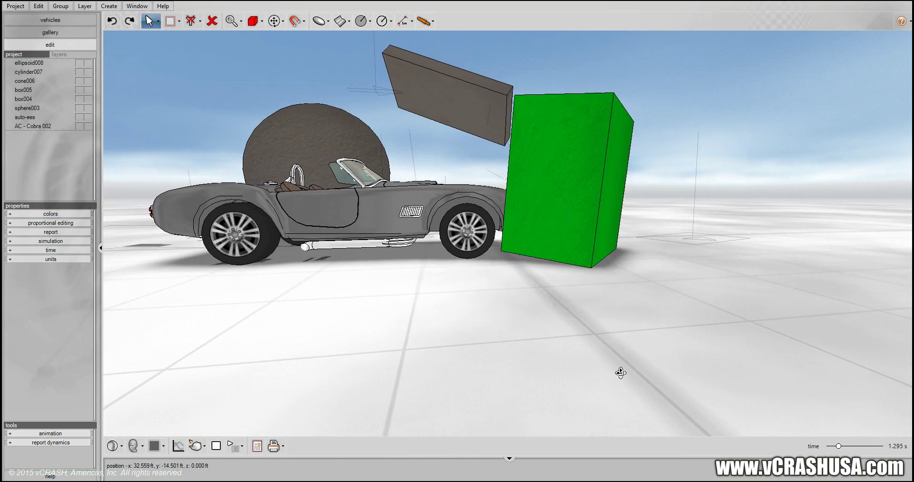
{"action": "mouse_move", "coordinate": [613, 371]}
{"action": "middle_mouse_down"}
{"action": "mouse_move", "coordinate": [618, 398]}
{"action": "mouse_move", "coordinate": [624, 378]}
{"action": "middle_mouse_up"}
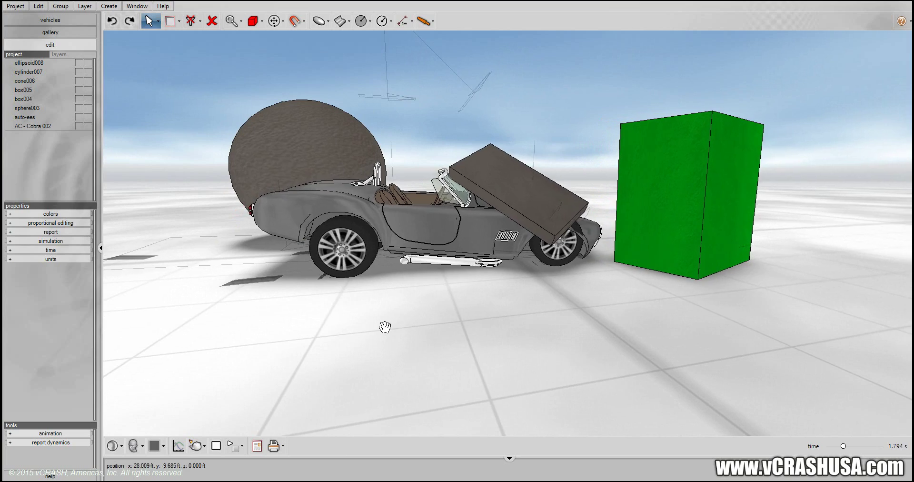
{"action": "middle_click_drag", "start_coordinate": [385, 327], "coordinate": [432, 333]}
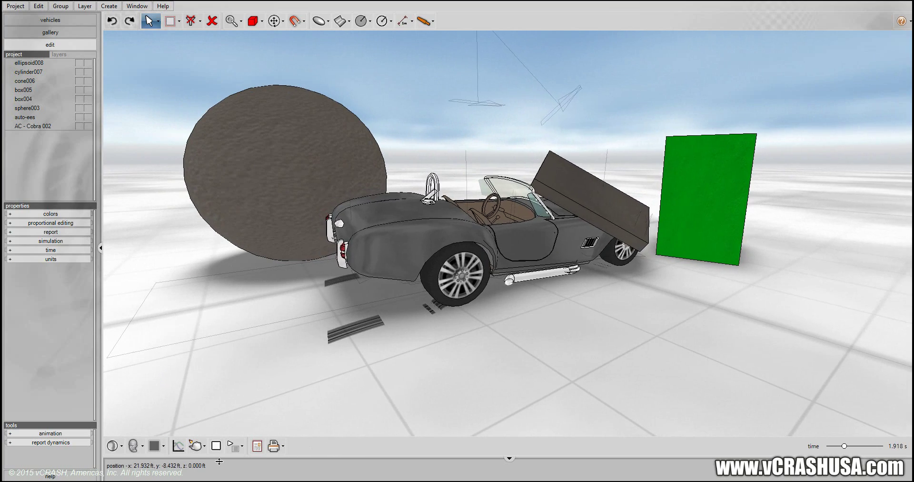
{"action": "left_click", "coordinate": [216, 446]}
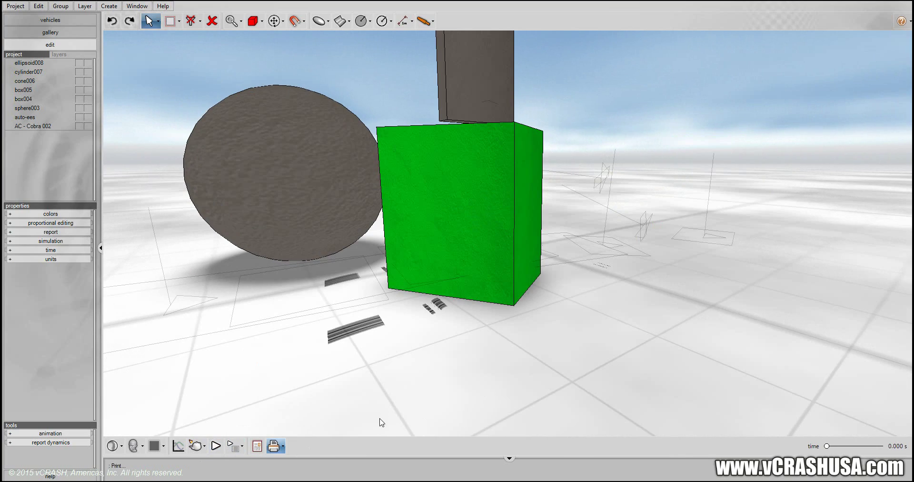
Set the simulation playback speed to 1x and replay the collision with all objects in view
{"action": "middle_click_drag", "start_coordinate": [380, 423], "coordinate": [406, 392]}
{"action": "scroll", "coordinate": [400, 392], "scroll_direction": "down", "scroll_amount": 3}
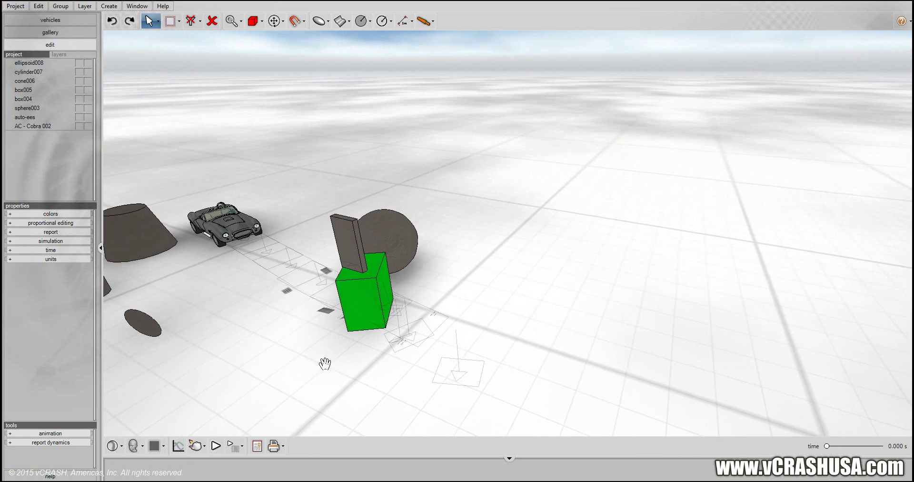
{"action": "middle_click_drag", "start_coordinate": [325, 363], "coordinate": [471, 352]}
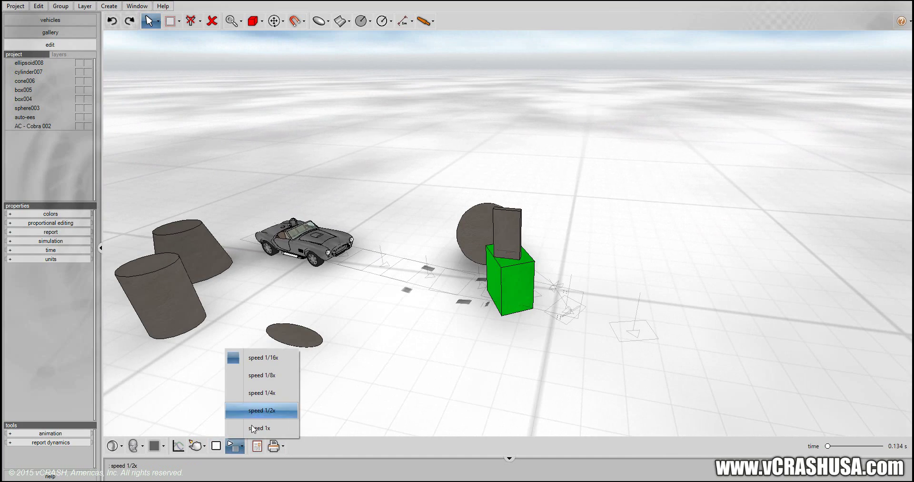
{"action": "left_click", "coordinate": [253, 428]}
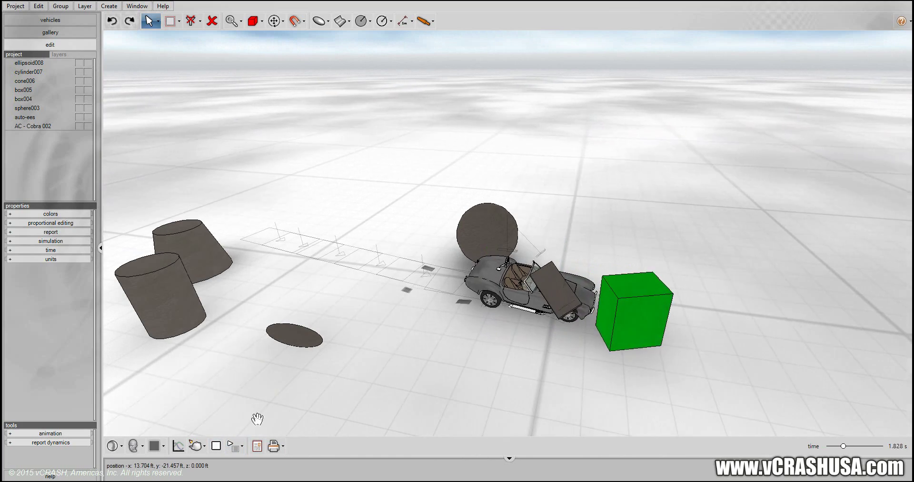
{"action": "middle_click_drag", "start_coordinate": [372, 374], "coordinate": [346, 391]}
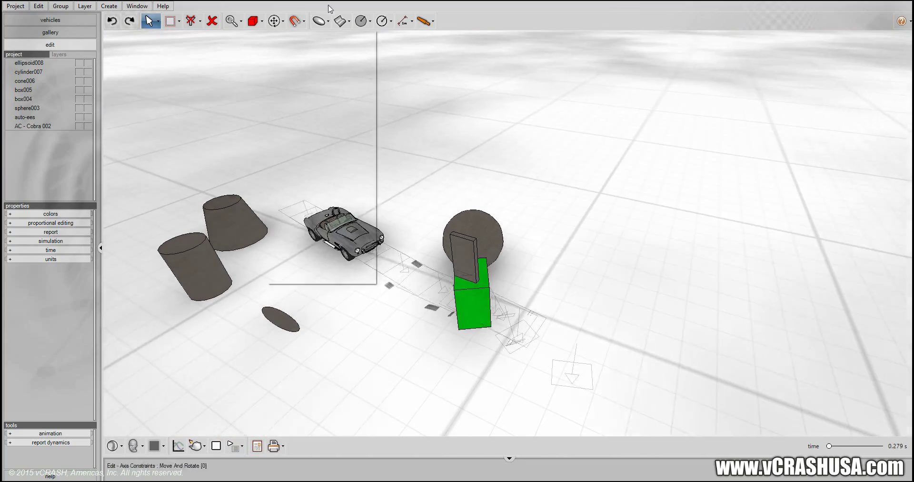
Stop the simulation and connect the thin box to the green box with a spherical joint
{"action": "left_click", "coordinate": [432, 21]}
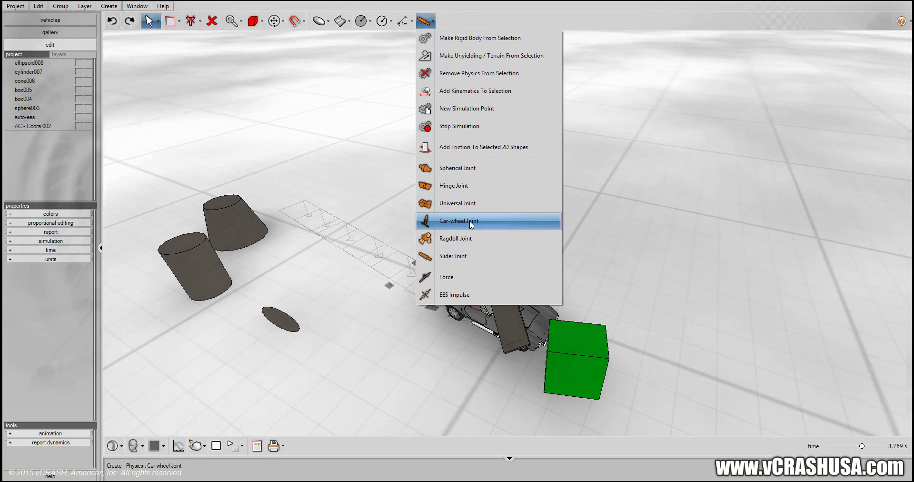
{"action": "left_click", "coordinate": [310, 102]}
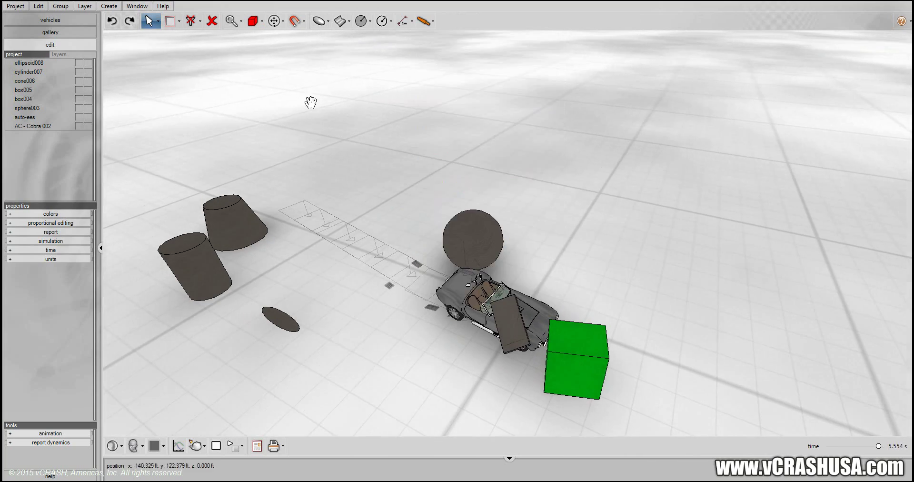
{"action": "middle_click_drag", "start_coordinate": [357, 343], "coordinate": [441, 355]}
{"action": "left_click_drag", "start_coordinate": [441, 355], "coordinate": [330, 359]}
{"action": "scroll", "coordinate": [330, 359], "scroll_direction": "up", "scroll_amount": 3}
{"action": "left_click", "coordinate": [216, 446]}
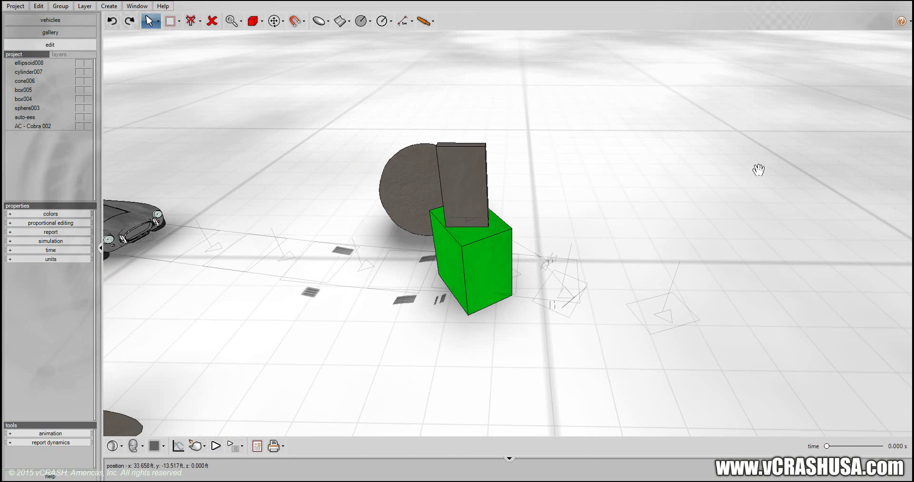
{"action": "left_click", "coordinate": [429, 23]}
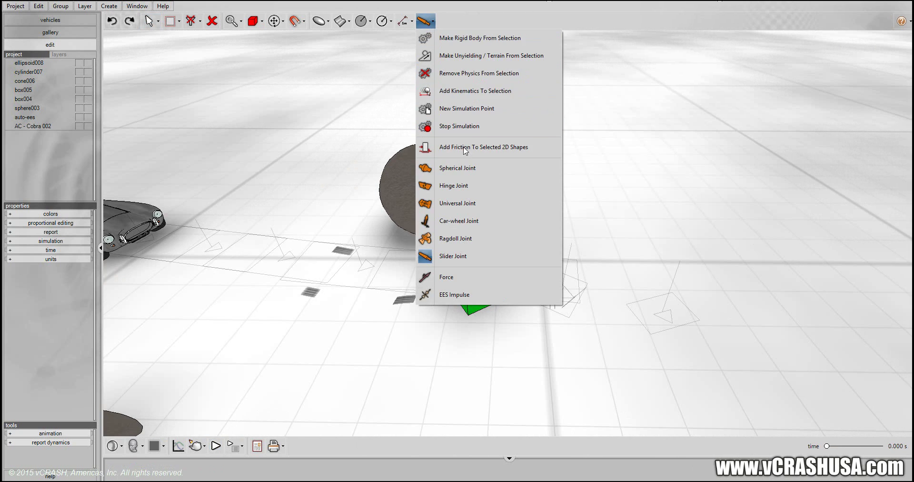
{"action": "left_click", "coordinate": [467, 168]}
{"action": "left_click", "coordinate": [471, 207]}
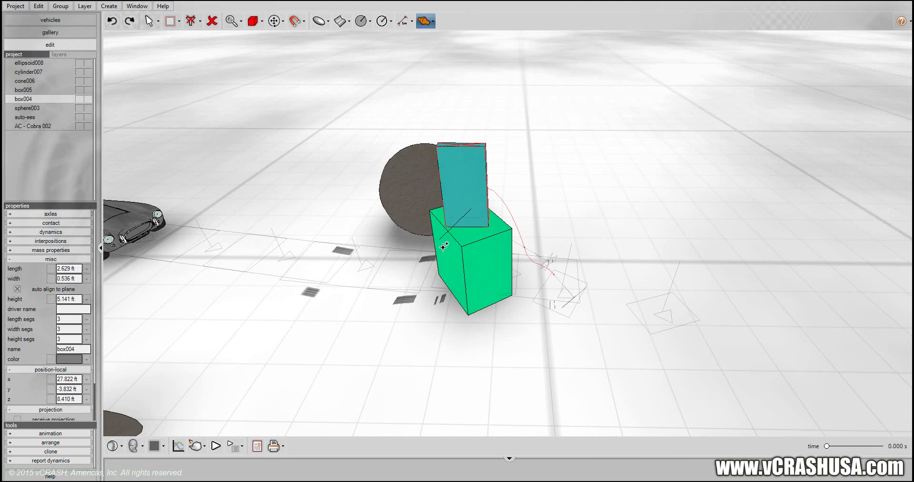
{"action": "left_click", "coordinate": [439, 232]}
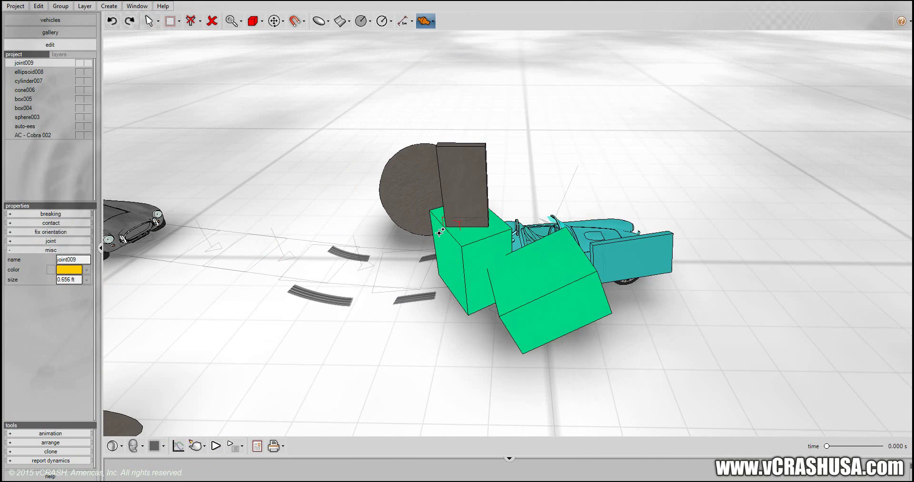
Run the simulation with the jointed boxes and examine the collision from several angles up to an overhead view
{"action": "left_click", "coordinate": [215, 451]}
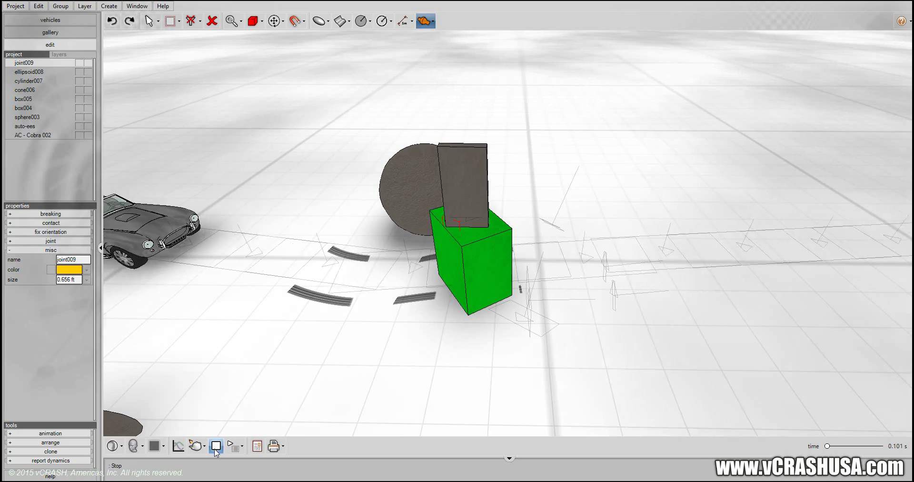
{"action": "left_click", "coordinate": [215, 450]}
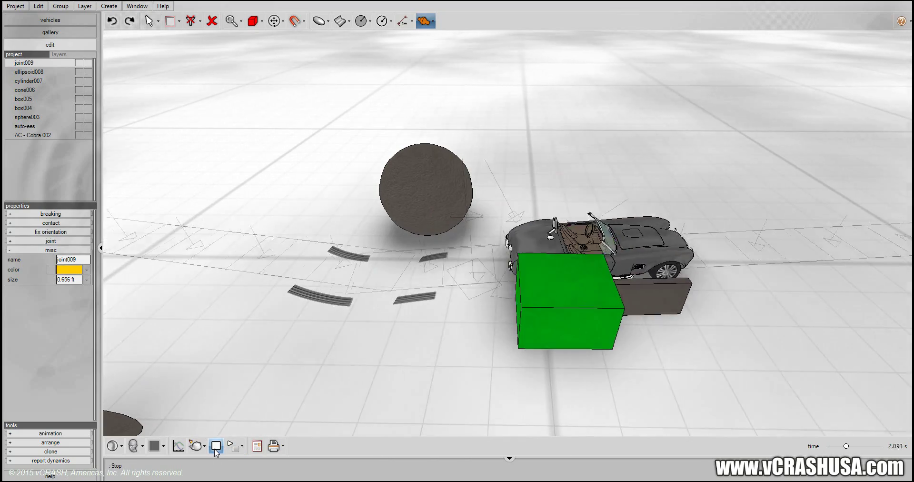
{"action": "middle_click_drag", "start_coordinate": [505, 375], "coordinate": [437, 358]}
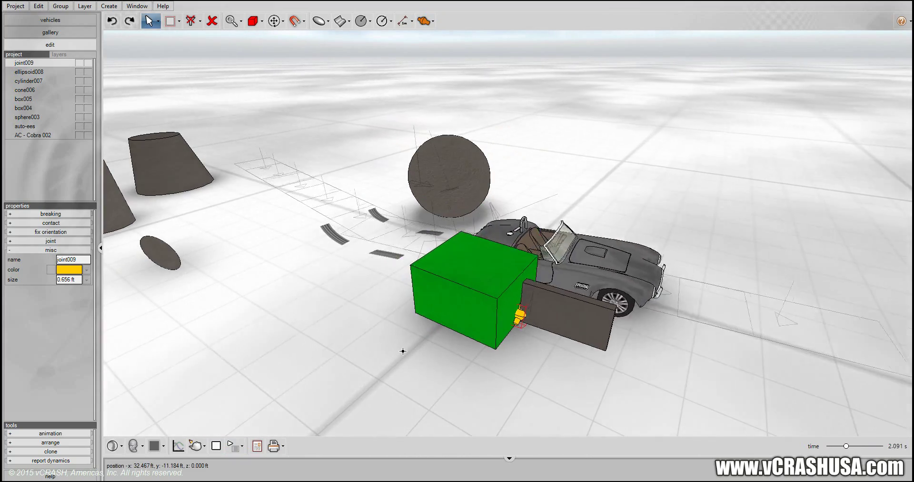
{"action": "left_click_drag", "start_coordinate": [420, 354], "coordinate": [401, 348]}
{"action": "mouse_move", "coordinate": [401, 347]}
{"action": "middle_mouse_down"}
{"action": "mouse_move", "coordinate": [351, 333]}
{"action": "mouse_move", "coordinate": [384, 339]}
{"action": "mouse_move", "coordinate": [285, 335]}
{"action": "mouse_move", "coordinate": [261, 316]}
{"action": "mouse_move", "coordinate": [408, 343]}
{"action": "middle_mouse_up"}
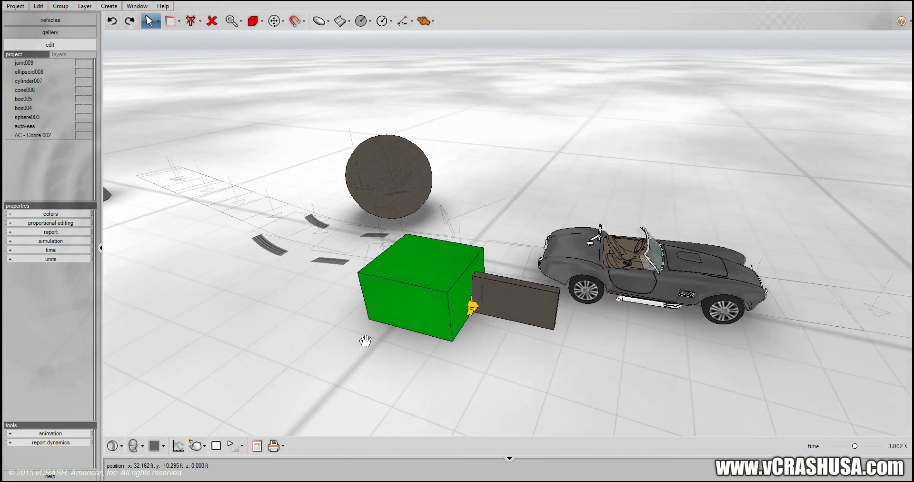
{"action": "middle_click_drag", "start_coordinate": [329, 341], "coordinate": [292, 369]}
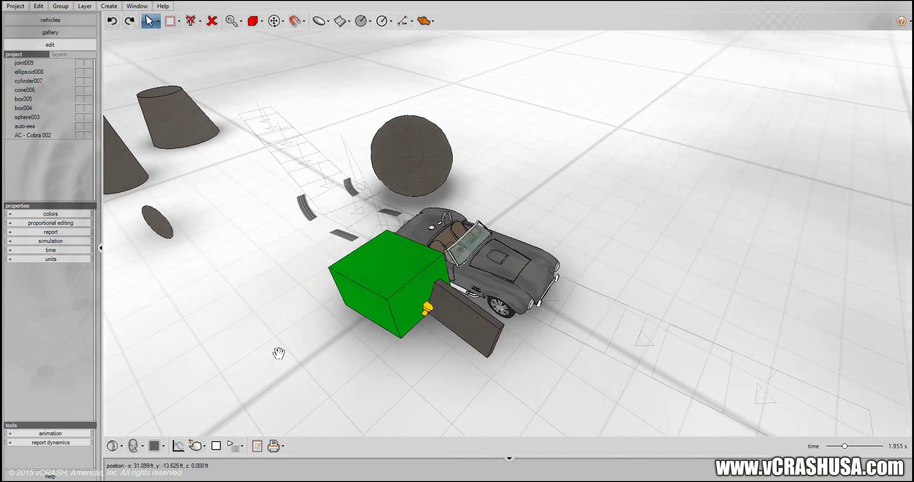
{"action": "middle_click_drag", "start_coordinate": [278, 307], "coordinate": [520, 313]}
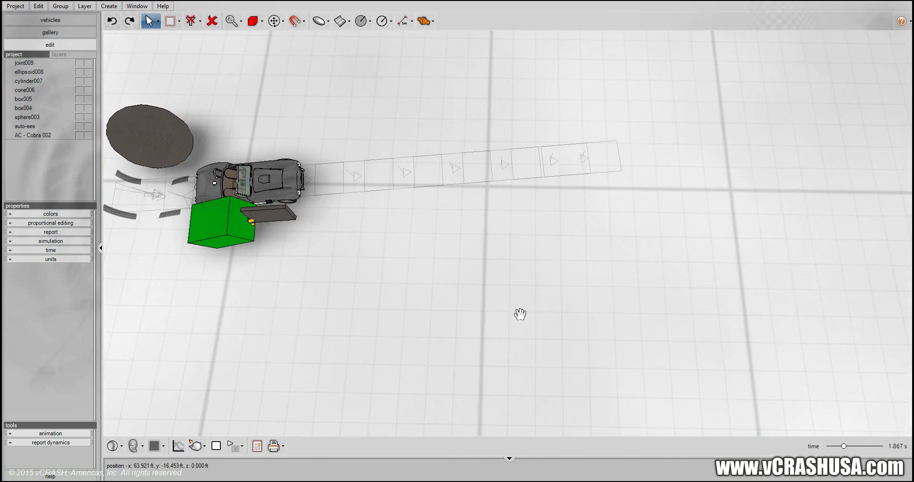
Draw a straight two-lane road from about x 31.8, y -20.8 ft to x 108.6, y -7.9 ft, and delete the extra curved road
{"action": "left_click", "coordinate": [360, 25]}
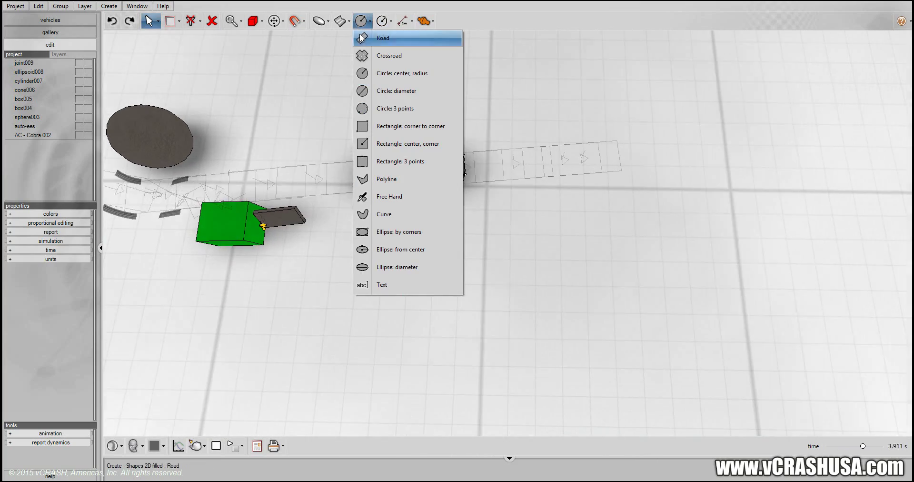
{"action": "left_click", "coordinate": [381, 38]}
{"action": "left_click", "coordinate": [209, 342]}
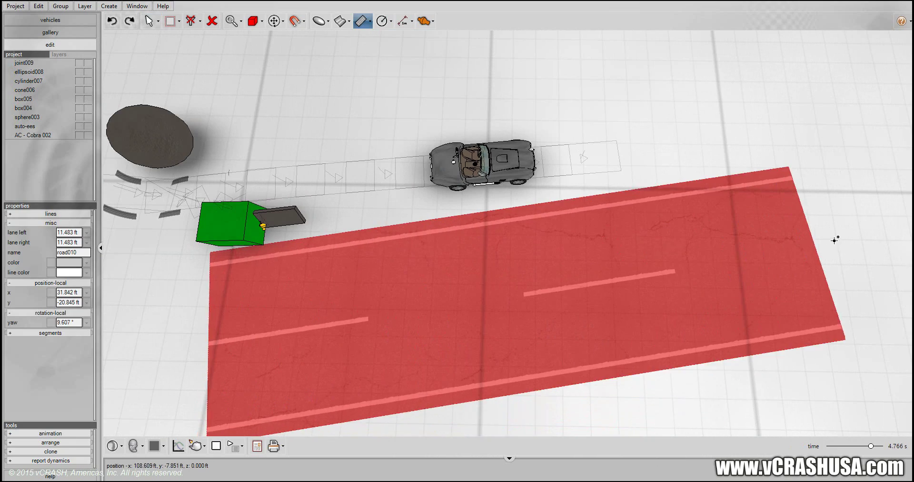
{"action": "left_click", "coordinate": [833, 238]}
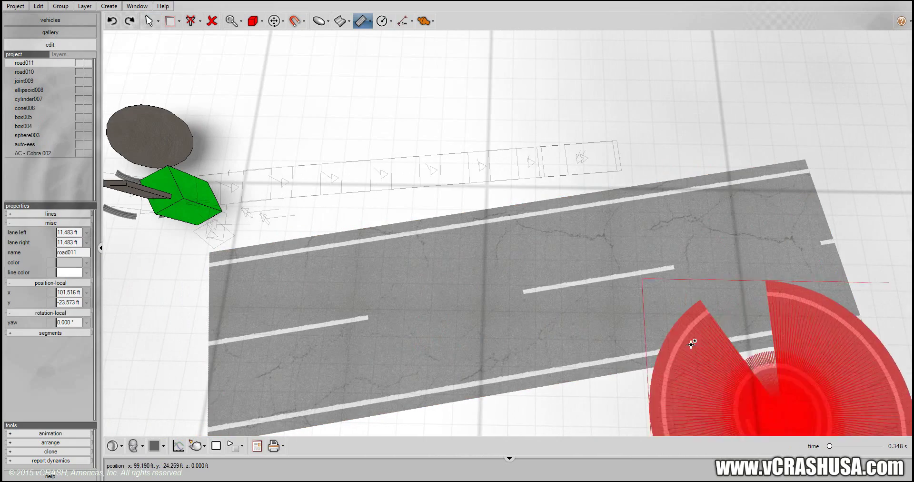
{"action": "left_click", "coordinate": [742, 89]}
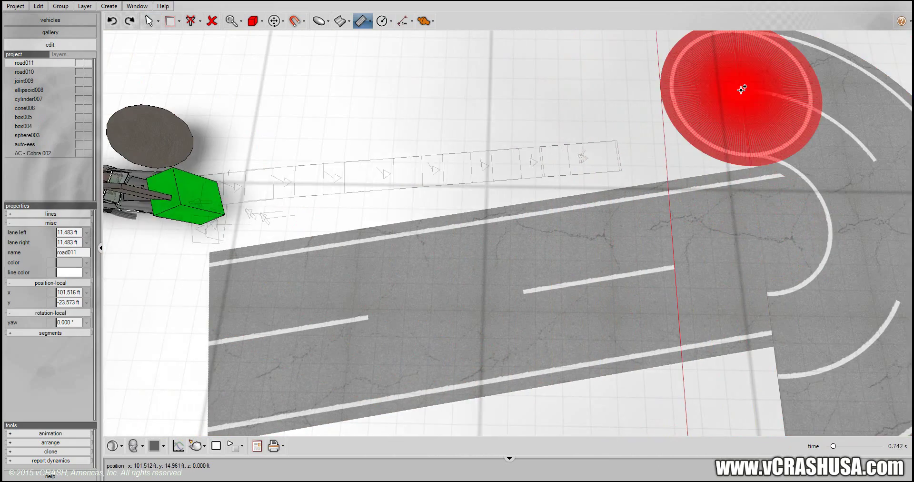
{"action": "key", "text": "Delete"}
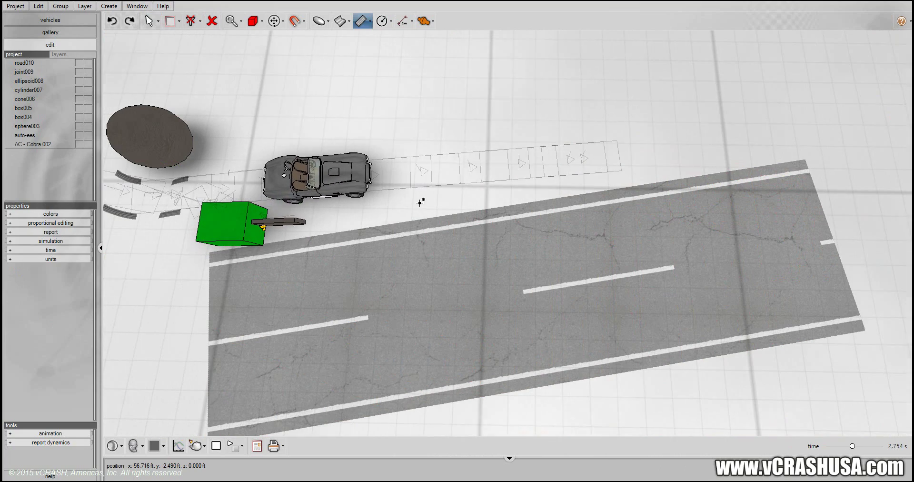
Draw a crossroad centred at about x 87.5, y 12.1 ft, with arms extending in several directions across the straight road
{"action": "left_click", "coordinate": [348, 22]}
{"action": "left_click", "coordinate": [392, 67]}
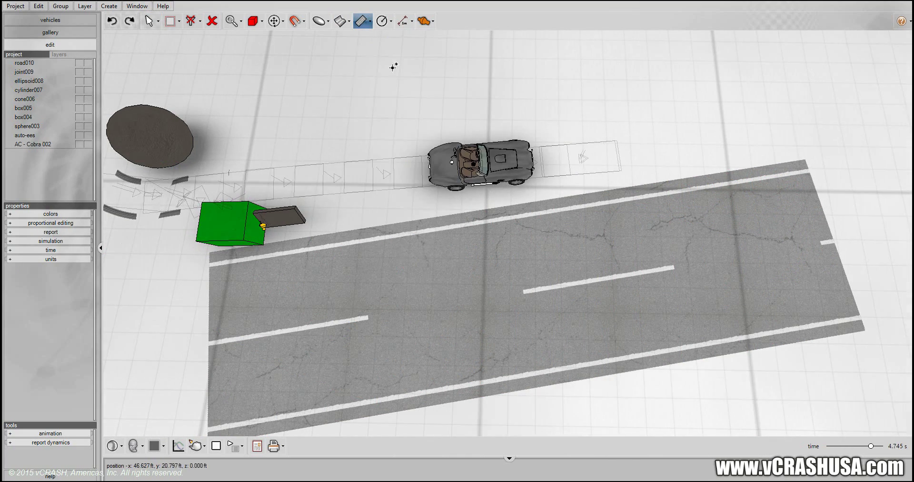
{"action": "left_click", "coordinate": [644, 105]}
{"action": "left_click", "coordinate": [609, 217]}
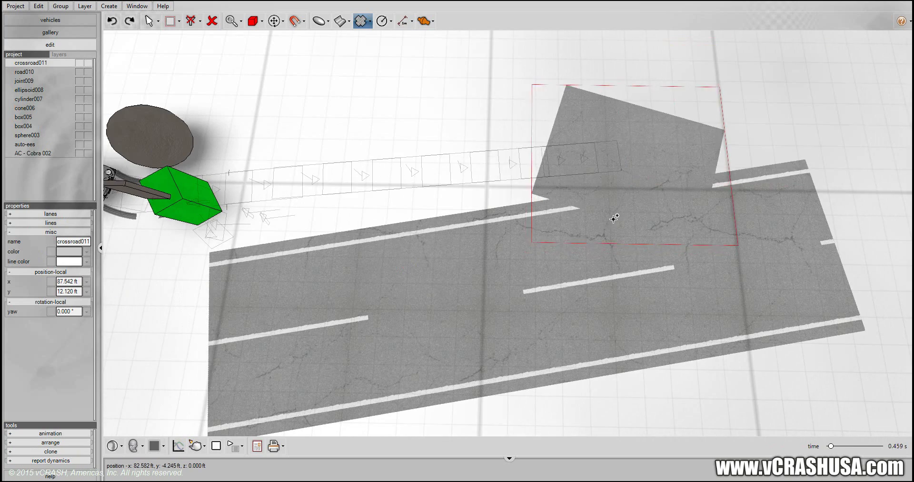
{"action": "scroll", "coordinate": [613, 217], "scroll_direction": "down", "scroll_amount": 3}
{"action": "scroll", "coordinate": [619, 190], "scroll_direction": "down", "scroll_amount": 2}
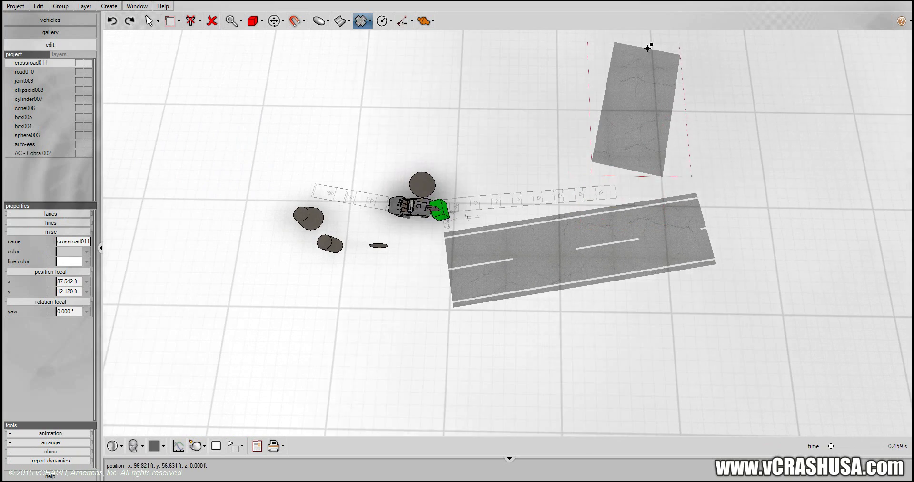
{"action": "left_click_drag", "start_coordinate": [648, 45], "coordinate": [558, 381]}
{"action": "left_click", "coordinate": [556, 382]}
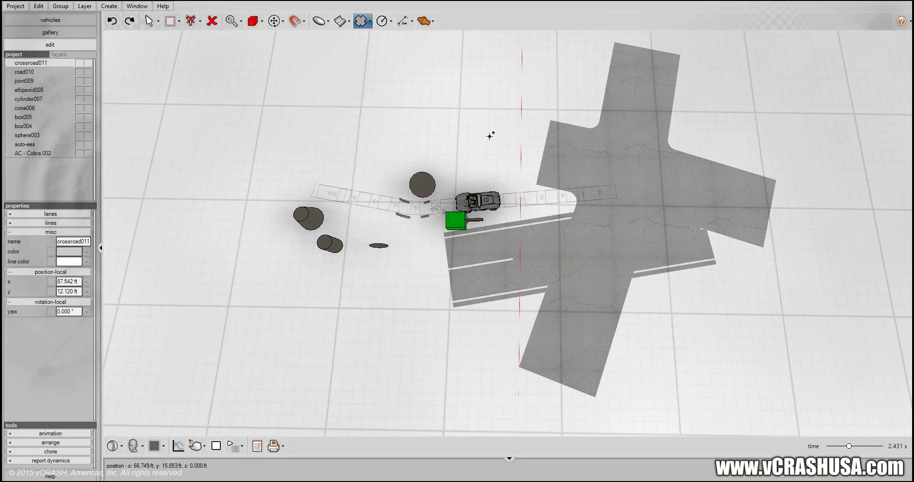
{"action": "left_click", "coordinate": [344, 107]}
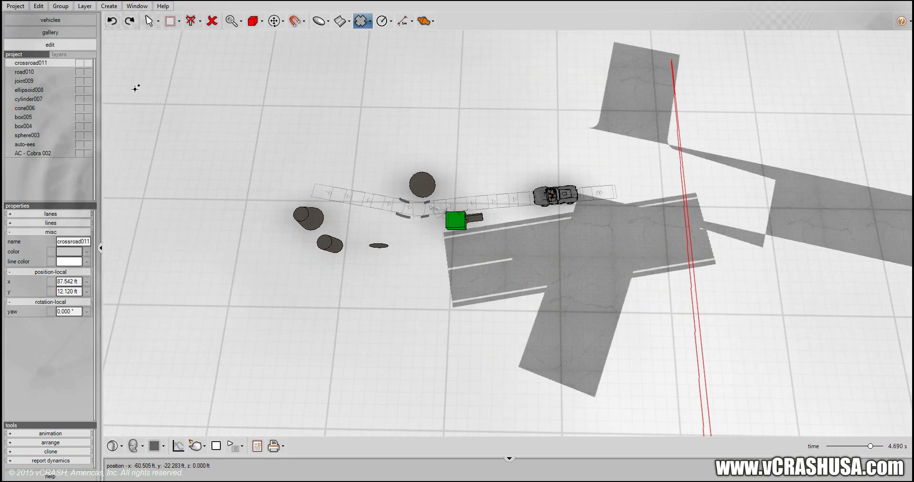
Try drawing a second multi-arm crossroad at about x -145.4, y 80.1 ft in the empty area, and discard it
{"action": "left_click", "coordinate": [158, 20]}
{"action": "left_click", "coordinate": [162, 70]}
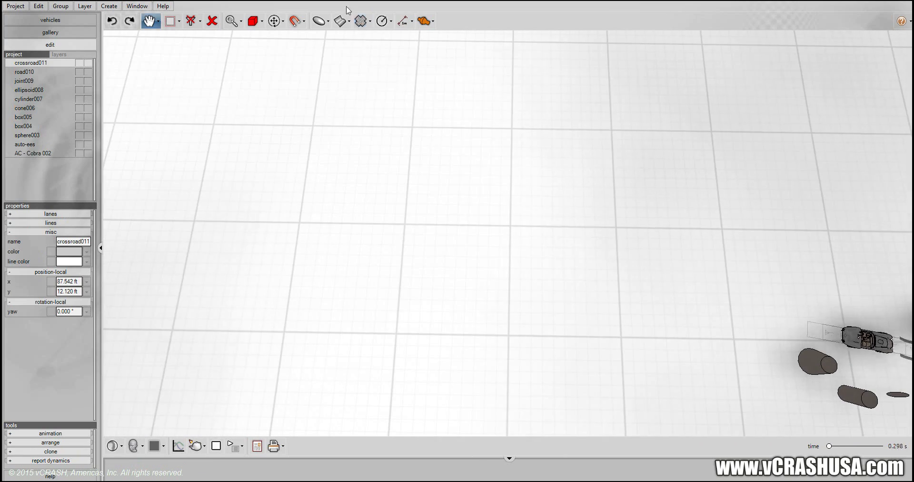
{"action": "left_click", "coordinate": [370, 21]}
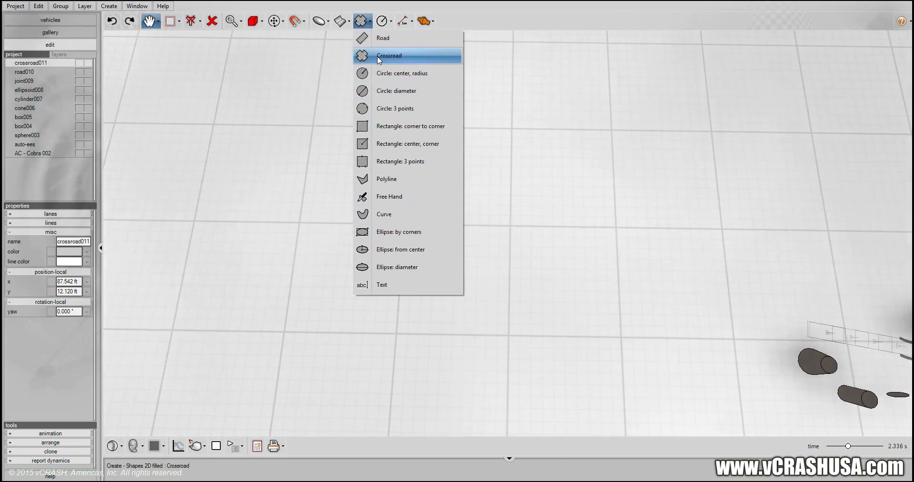
{"action": "left_click", "coordinate": [381, 55]}
{"action": "left_click_drag", "start_coordinate": [367, 231], "coordinate": [203, 88]}
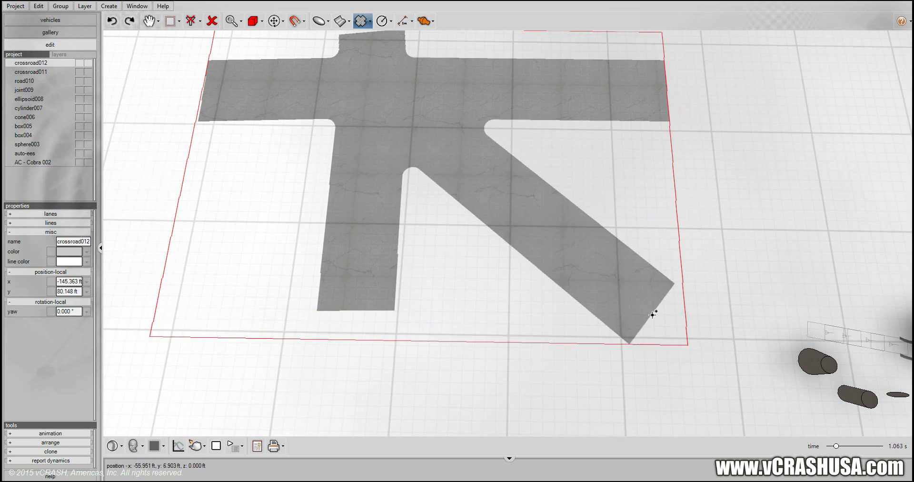
{"action": "left_click", "coordinate": [652, 313]}
{"action": "left_click", "coordinate": [170, 275]}
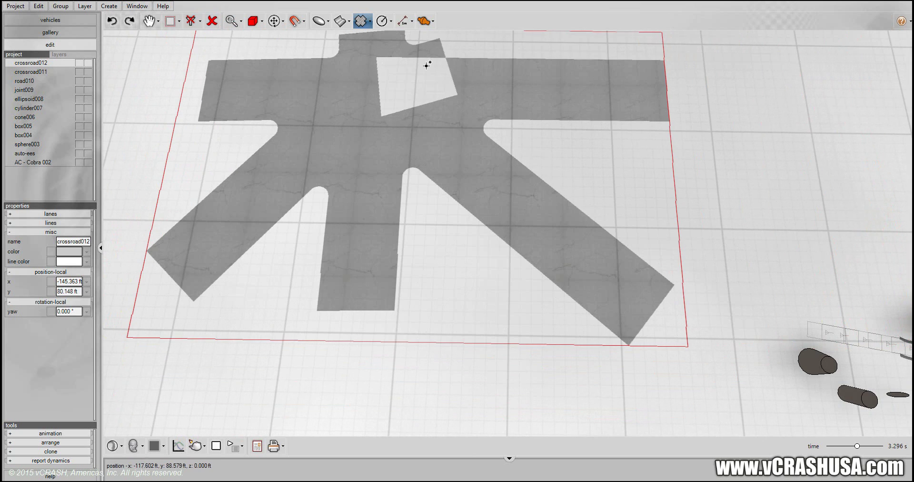
{"action": "key", "text": "Escape"}
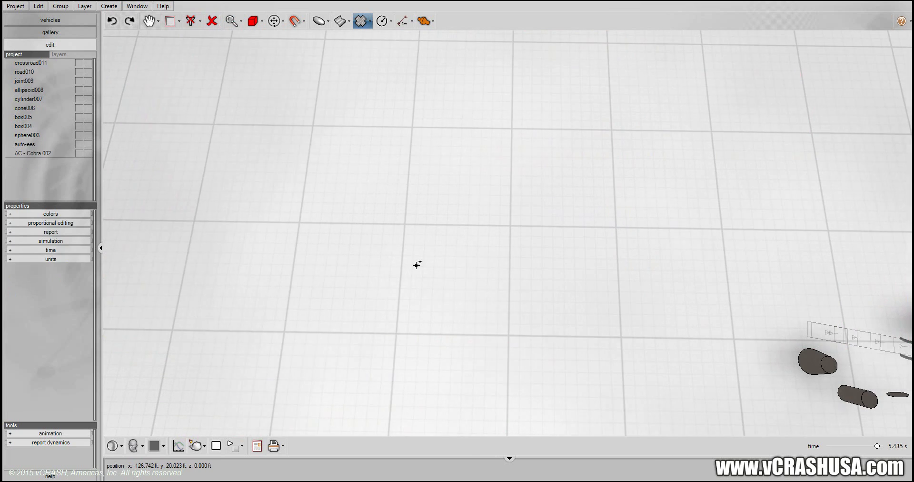
Draw a filled circle of about 30.8 ft radius in the empty area and an overlapping outline circle of about 42.3 ft radius
{"action": "left_click", "coordinate": [357, 19]}
{"action": "left_click", "coordinate": [381, 73]}
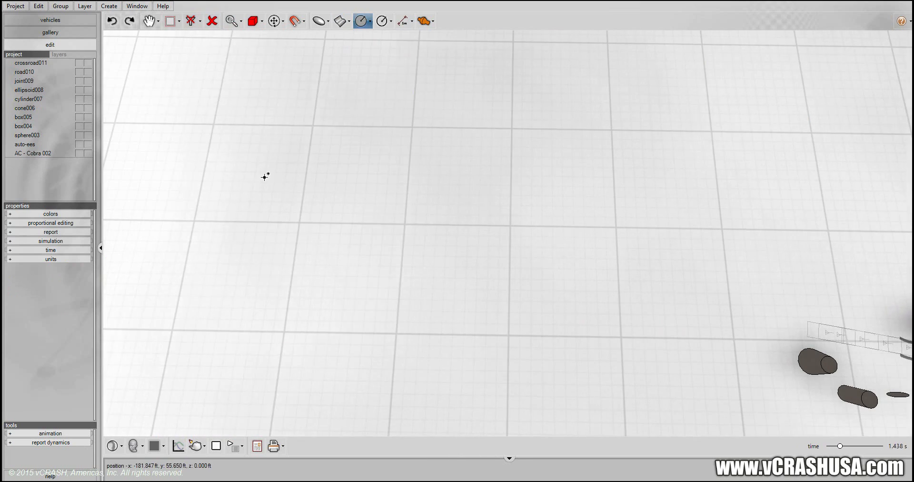
{"action": "left_click", "coordinate": [253, 153]}
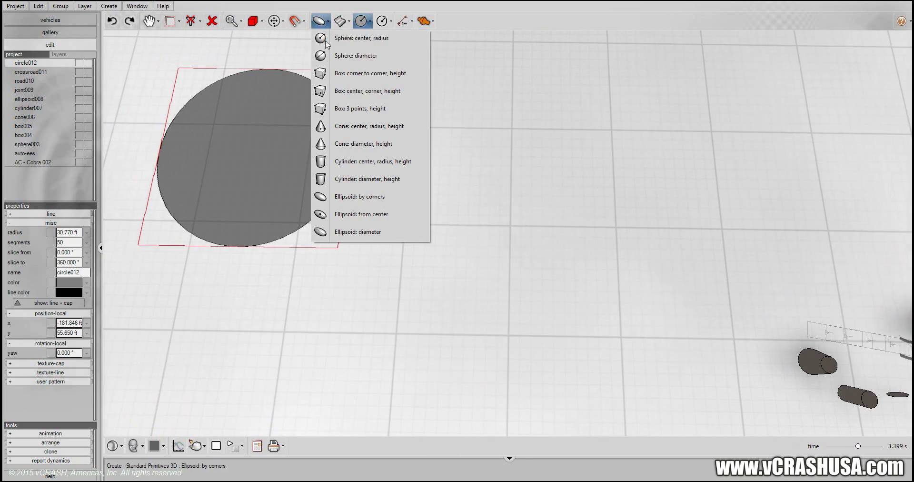
{"action": "mouse_move", "coordinate": [381, 21]}
{"action": "left_click", "coordinate": [391, 39]}
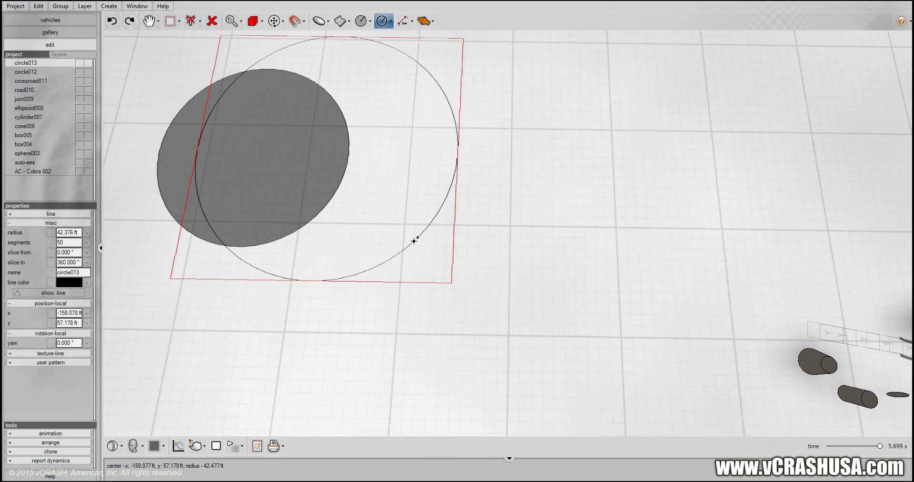
{"action": "left_click", "coordinate": [414, 239]}
Draw a filled rectangle about 51.7 by 34.1 ft beside the circles and an overlapping outline rectangle about 44.8 by 35.1 ft
{"action": "left_click", "coordinate": [390, 21]}
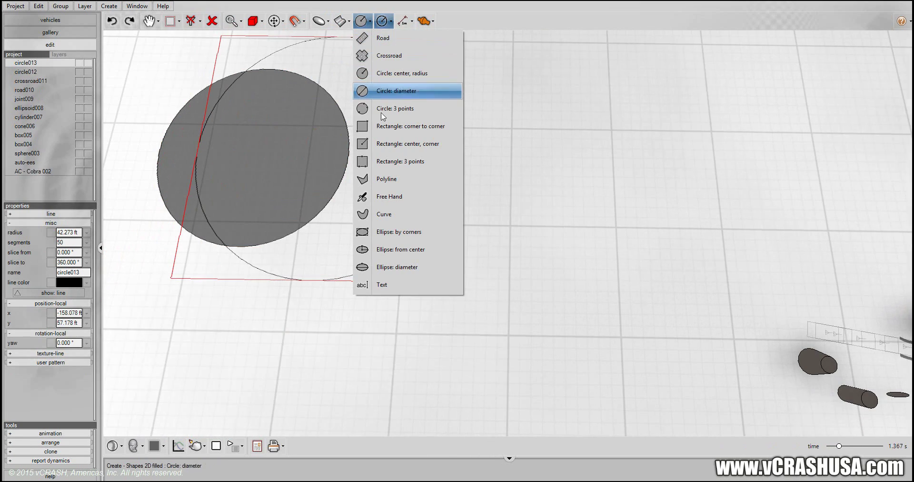
{"action": "left_click", "coordinate": [392, 126]}
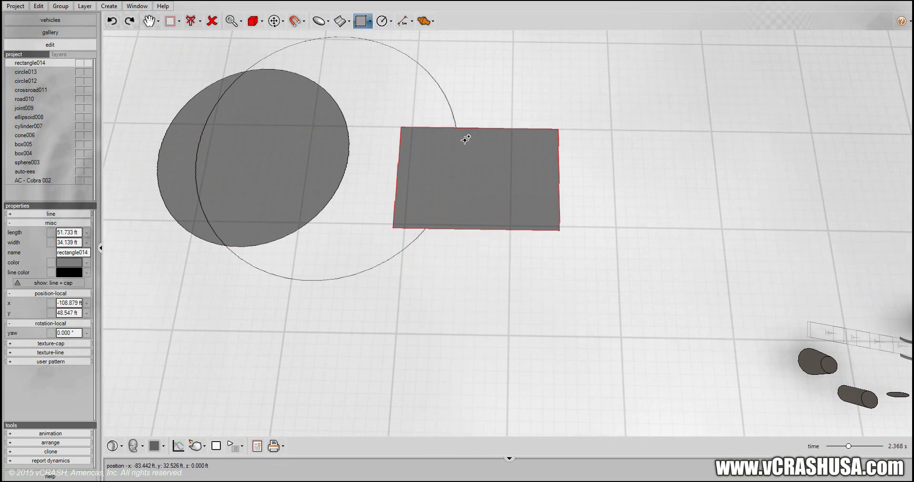
{"action": "left_click", "coordinate": [360, 21]}
{"action": "left_click", "coordinate": [390, 21]}
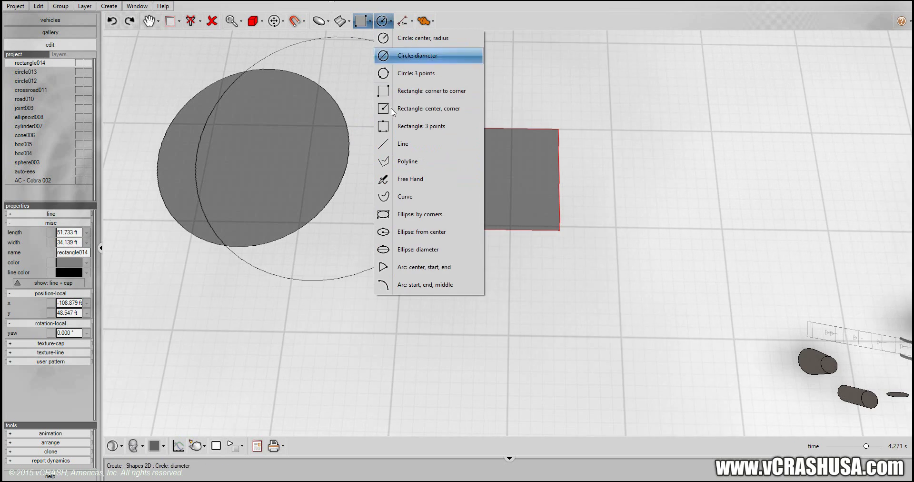
{"action": "left_click", "coordinate": [414, 90]}
{"action": "left_click", "coordinate": [586, 181]}
Draw a closed, filled V-shaped polyline below the circles, starting at about x -170.5, y -2.4 ft
{"action": "left_click", "coordinate": [360, 22]}
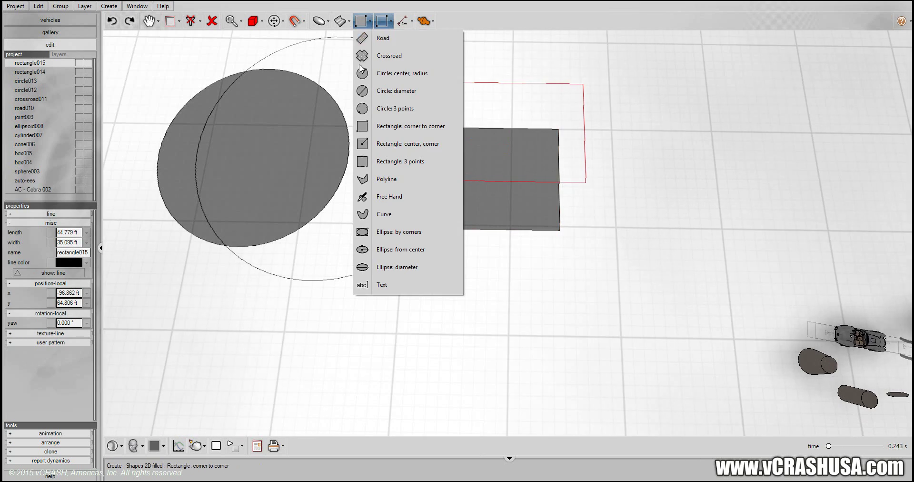
{"action": "left_click", "coordinate": [386, 179]}
{"action": "left_click", "coordinate": [261, 339]}
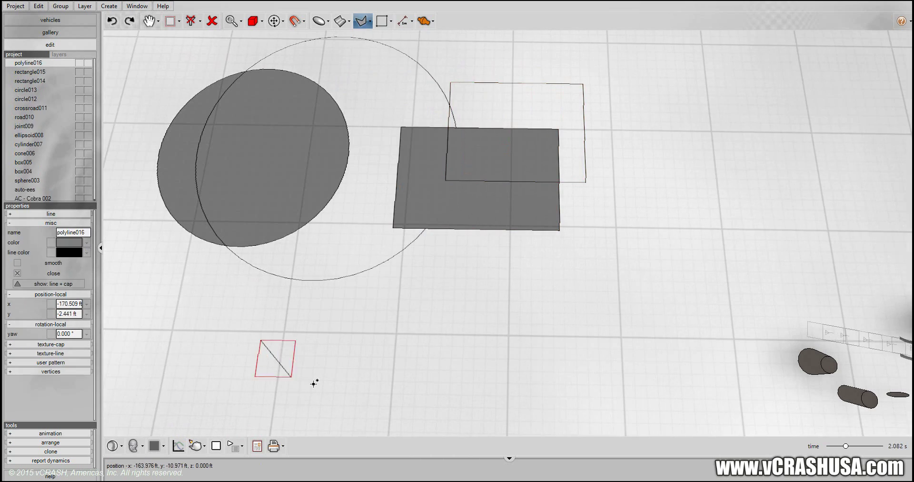
{"action": "left_click", "coordinate": [312, 383]}
{"action": "double_click", "coordinate": [407, 379]}
{"action": "left_click", "coordinate": [356, 339]}
{"action": "left_click", "coordinate": [326, 351]}
{"action": "left_click", "coordinate": [284, 291]}
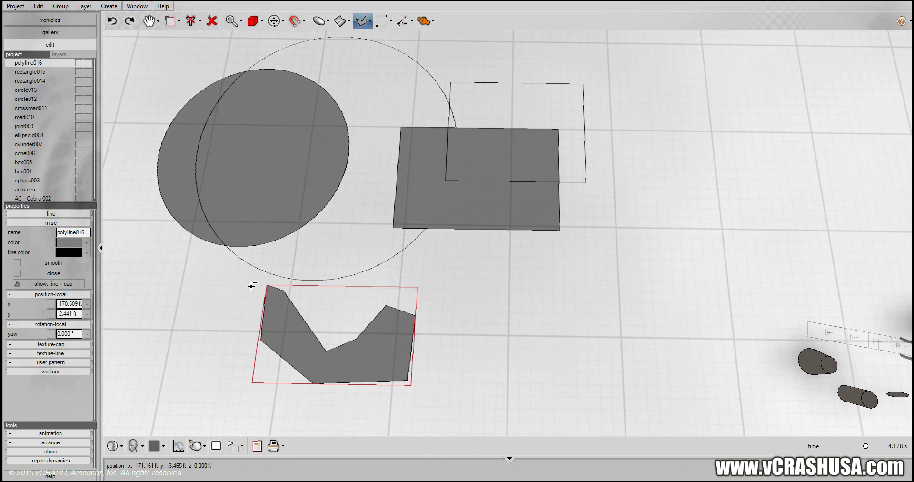
{"action": "left_click", "coordinate": [238, 286]}
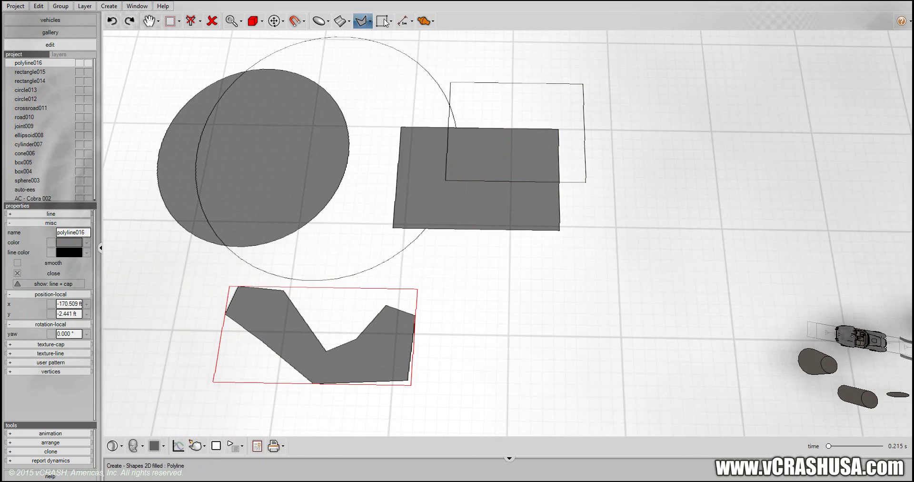
Draw an open outline polyline below the filled rectangle, starting at about x -118.1, y 20.0 ft
{"action": "left_click", "coordinate": [386, 21]}
{"action": "left_click", "coordinate": [428, 162]}
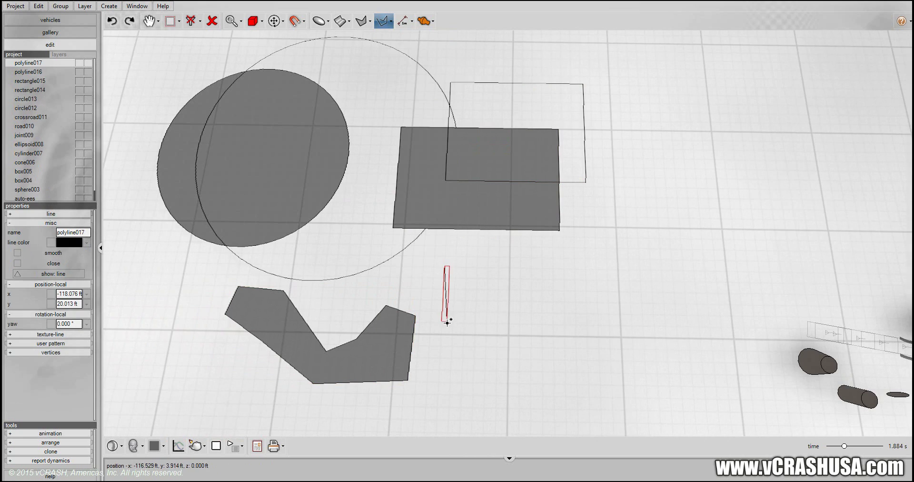
{"action": "left_click", "coordinate": [545, 299]}
{"action": "left_click", "coordinate": [479, 237]}
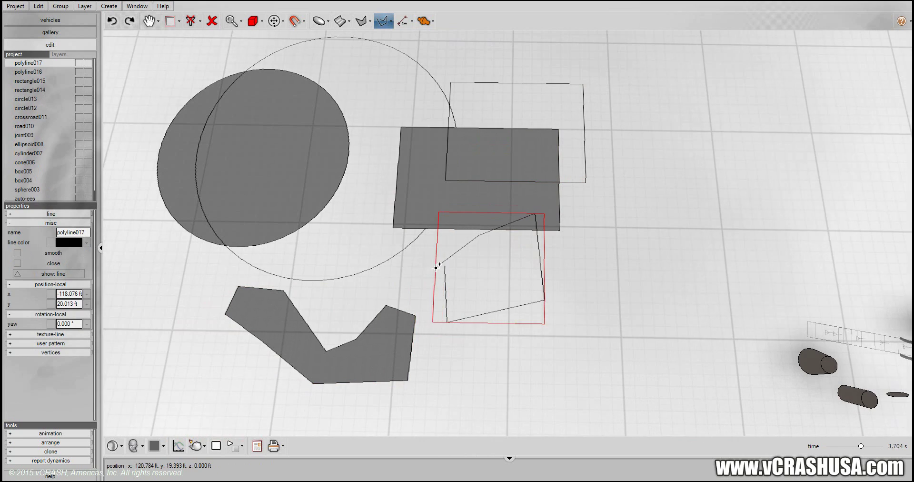
Draw a diagonal dimension line about 104.8 ft long beyond the rectangles, and undo it
{"action": "left_click", "coordinate": [361, 21]}
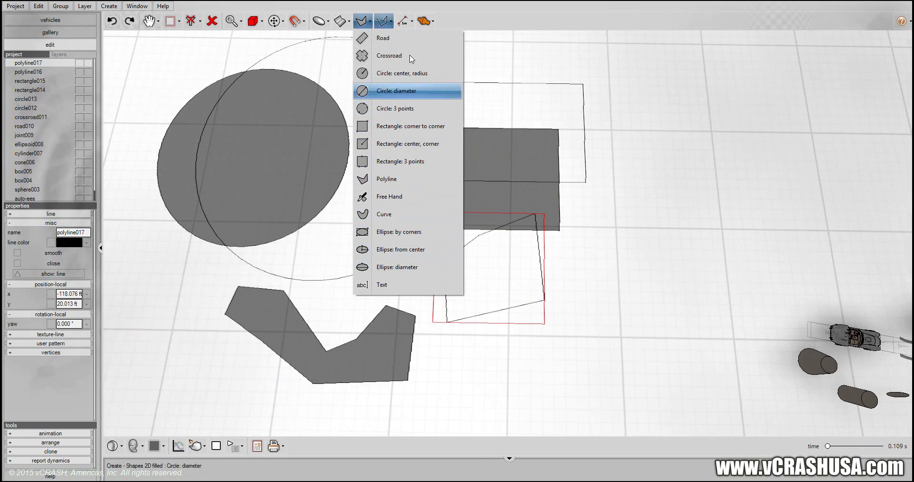
{"action": "left_click", "coordinate": [393, 20]}
{"action": "left_click", "coordinate": [403, 21]}
{"action": "left_click", "coordinate": [424, 38]}
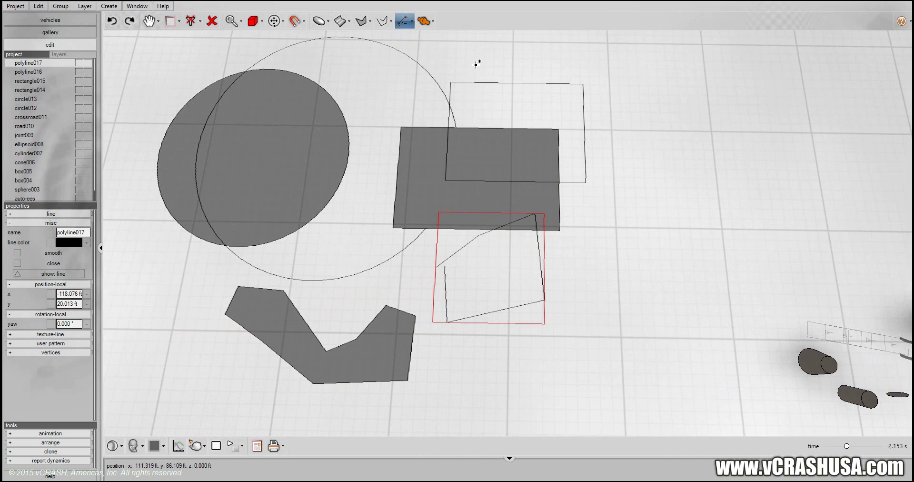
{"action": "left_click", "coordinate": [725, 270]}
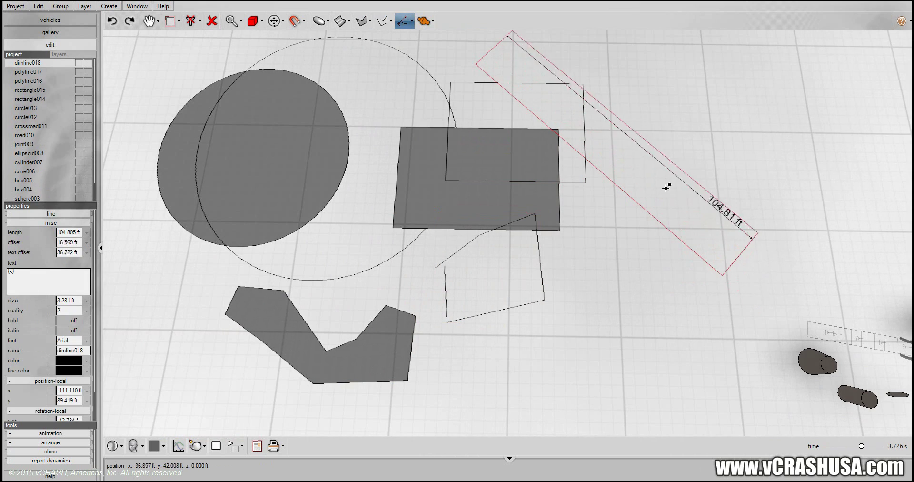
{"action": "left_click", "coordinate": [111, 21]}
Place axes below the filled polyline at about x -194.5, y -20.2 ft, with a +x length of about 134.9 ft
{"action": "left_click", "coordinate": [412, 21]}
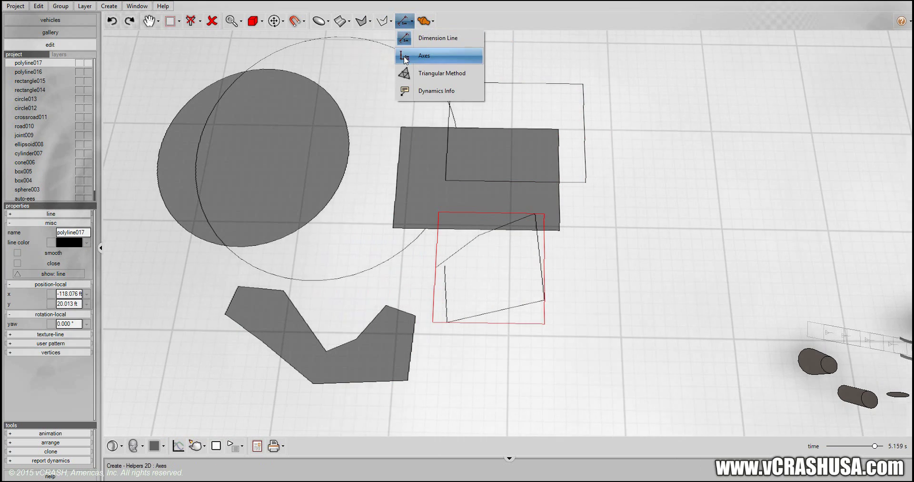
{"action": "left_click", "coordinate": [263, 415]}
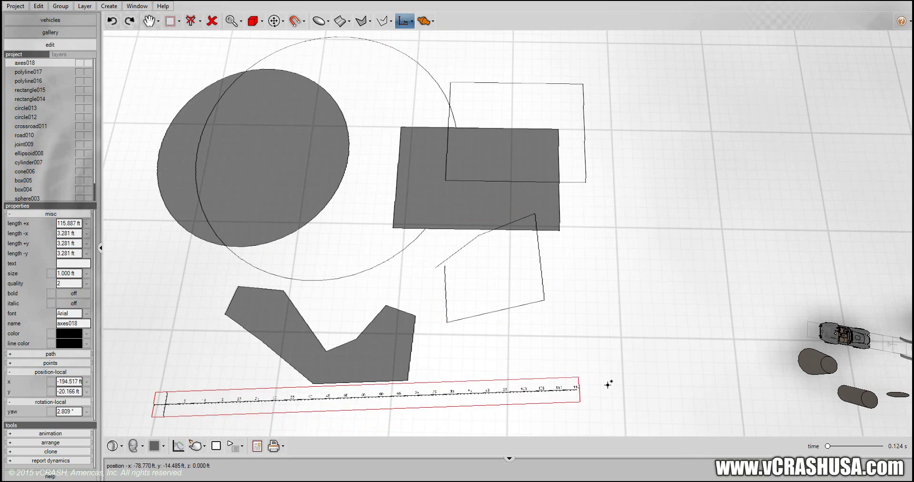
{"action": "left_click", "coordinate": [646, 397]}
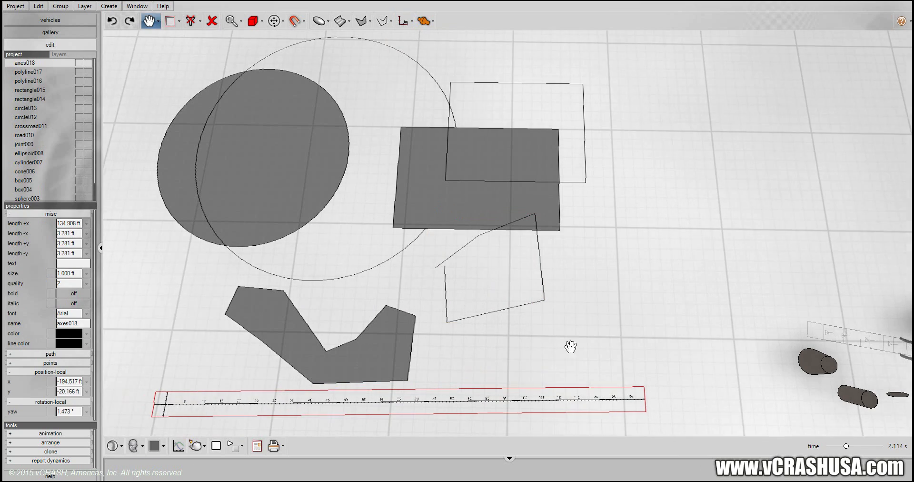
Shift the axes along x to about -201.5 ft with the Select And Move tool active
{"action": "left_click_drag", "start_coordinate": [570, 346], "coordinate": [590, 305]}
{"action": "scroll", "coordinate": [264, 363], "scroll_direction": "up", "scroll_amount": 5}
{"action": "left_click_drag", "start_coordinate": [153, 356], "coordinate": [341, 328]}
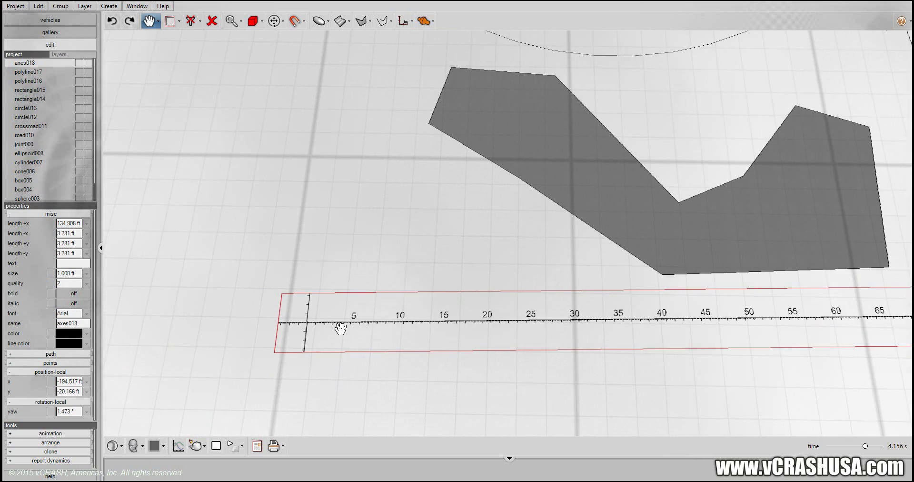
{"action": "left_click", "coordinate": [158, 21]}
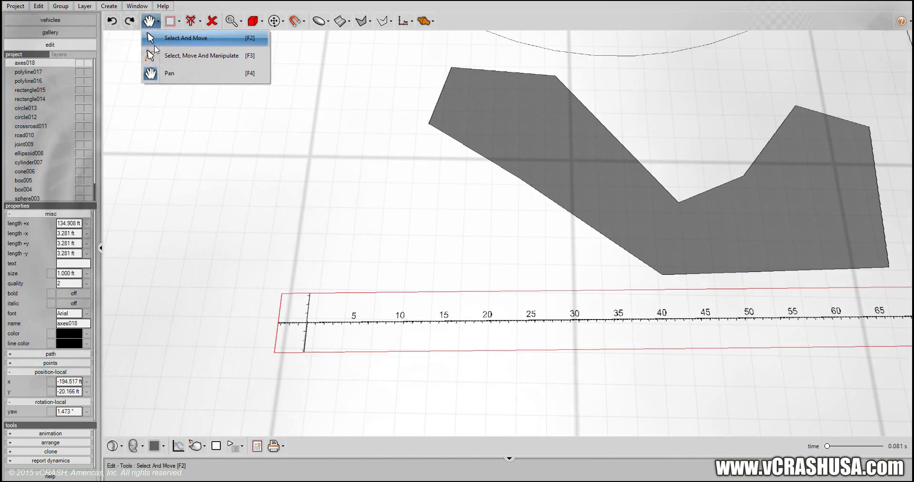
{"action": "left_click", "coordinate": [155, 43]}
{"action": "right_click", "coordinate": [318, 348]}
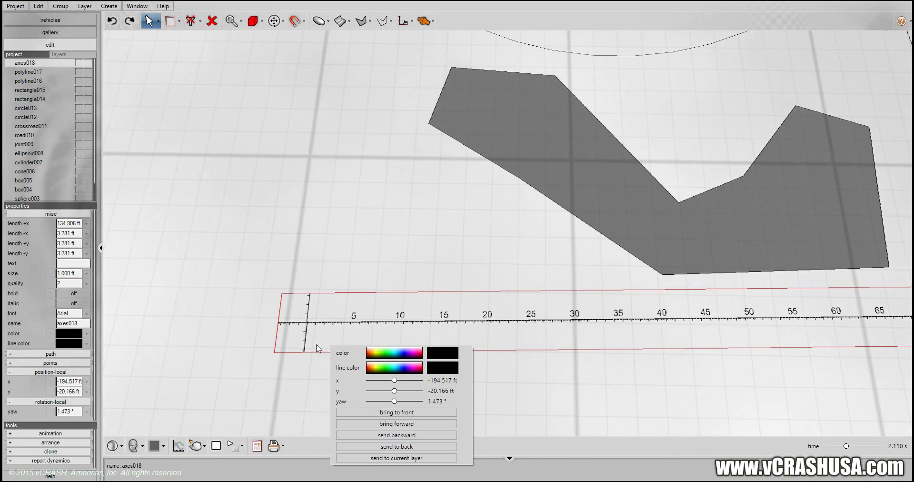
{"action": "left_click_drag", "start_coordinate": [395, 382], "coordinate": [382, 380]}
Enlarge the properties area and lengthen the axes' positive y arm to about 25 ft
{"action": "left_click", "coordinate": [78, 208]}
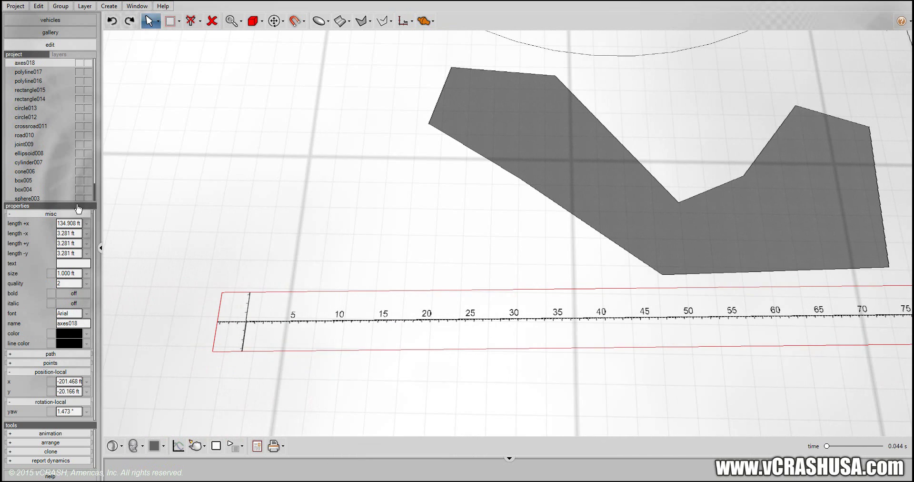
{"action": "left_click_drag", "start_coordinate": [78, 131], "coordinate": [78, 117]}
{"action": "left_click", "coordinate": [86, 167]}
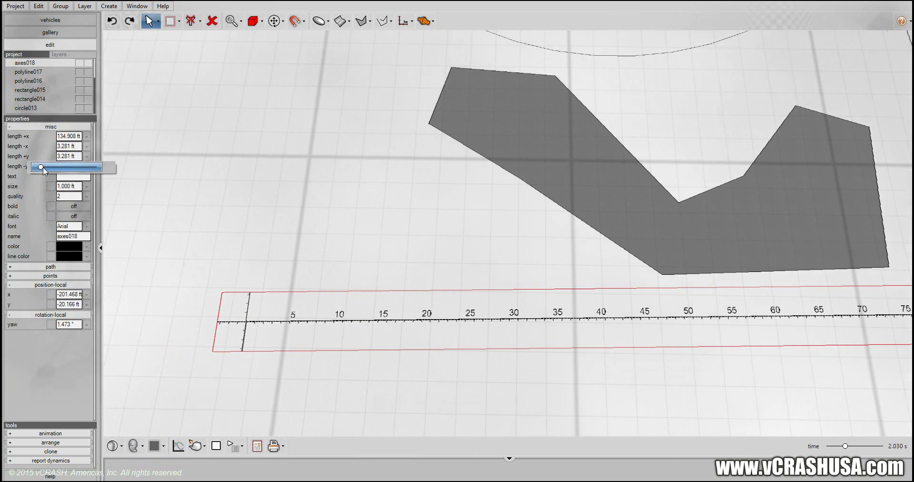
{"action": "left_click_drag", "start_coordinate": [64, 168], "coordinate": [45, 168]}
{"action": "left_click", "coordinate": [166, 249]}
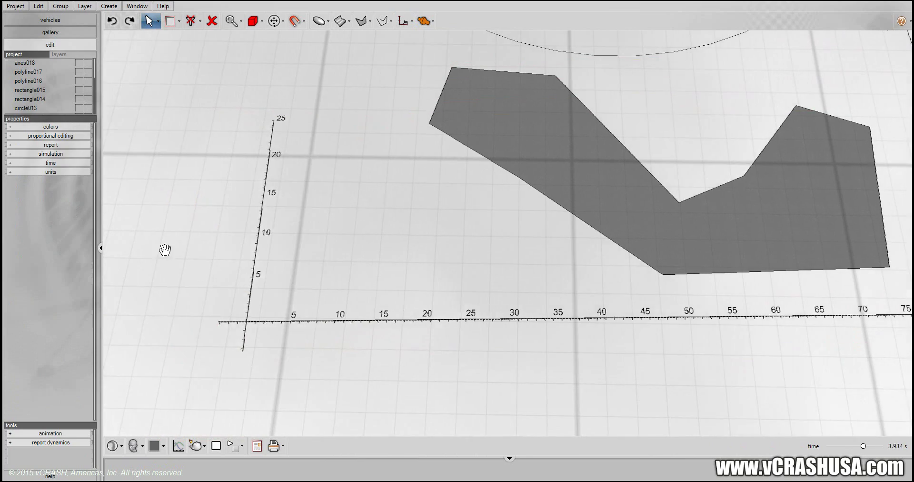
Examine the drawn 2D shapes and axes, and their placement relative to the vehicle and roads, from several distances
{"action": "scroll", "coordinate": [247, 181], "scroll_direction": "down", "scroll_amount": 6}
{"action": "scroll", "coordinate": [419, 300], "scroll_direction": "up", "scroll_amount": 5}
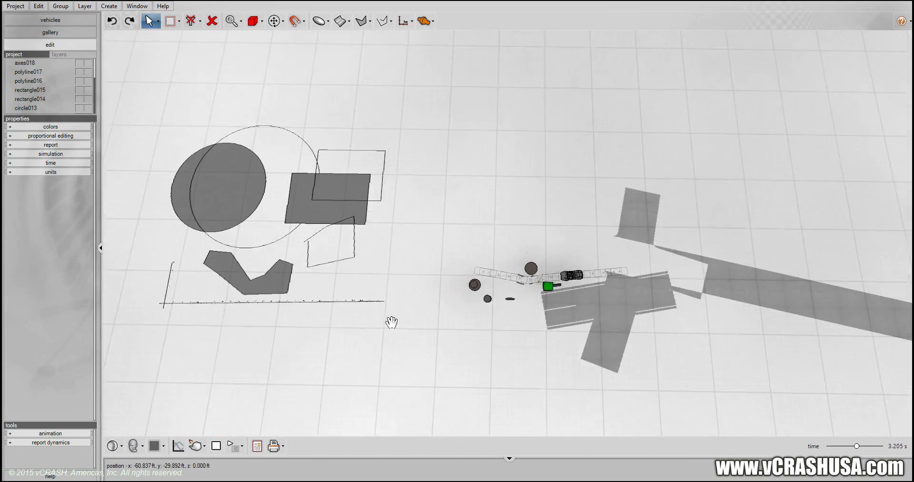
{"action": "left_click_drag", "start_coordinate": [457, 358], "coordinate": [341, 347]}
{"action": "scroll", "coordinate": [401, 321], "scroll_direction": "up", "scroll_amount": 5}
{"action": "left_click_drag", "start_coordinate": [419, 328], "coordinate": [662, 312]}
{"action": "left_click_drag", "start_coordinate": [402, 281], "coordinate": [571, 332]}
{"action": "left_click_drag", "start_coordinate": [427, 261], "coordinate": [597, 328]}
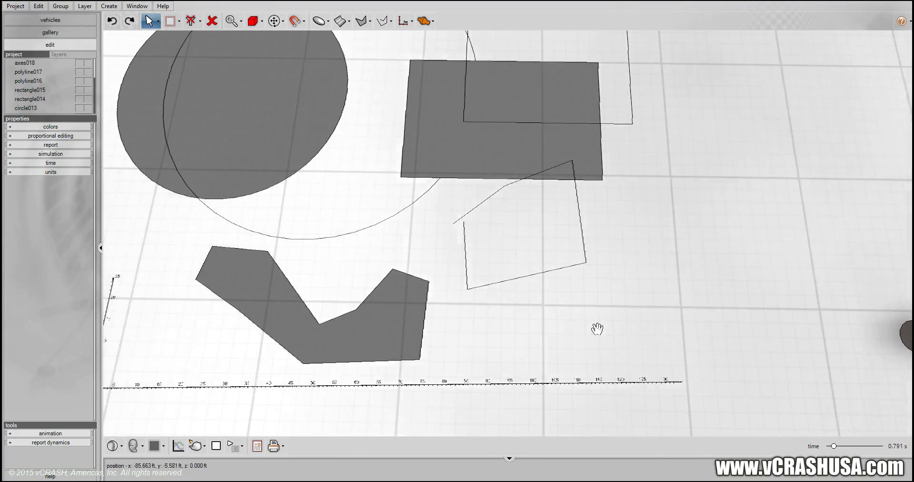
{"action": "scroll", "coordinate": [597, 329], "scroll_direction": "down", "scroll_amount": 3}
{"action": "middle_click_drag", "start_coordinate": [609, 333], "coordinate": [504, 168]}
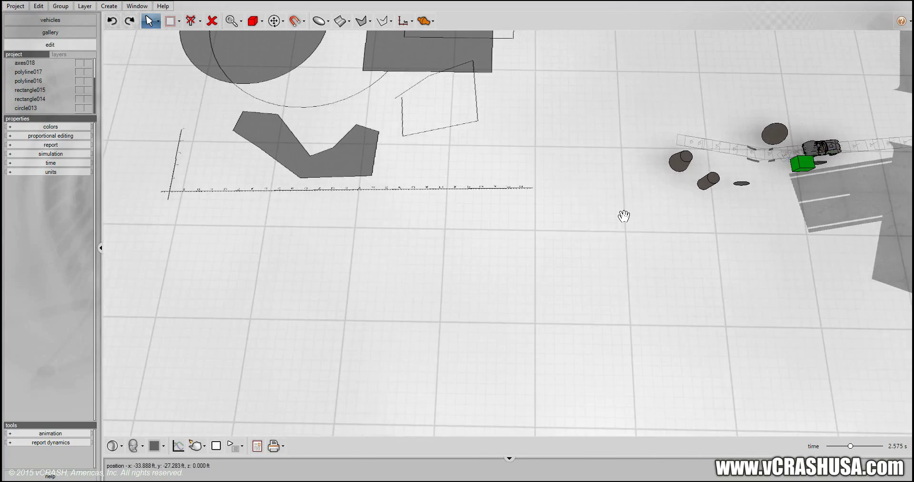
{"action": "middle_click_drag", "start_coordinate": [624, 216], "coordinate": [589, 314]}
{"action": "middle_click_drag", "start_coordinate": [571, 255], "coordinate": [706, 363]}
Replace the filled circle's cap texture with alert1 from the concrete textures and move the circle away from the filled rectangle
{"action": "left_click", "coordinate": [312, 160]}
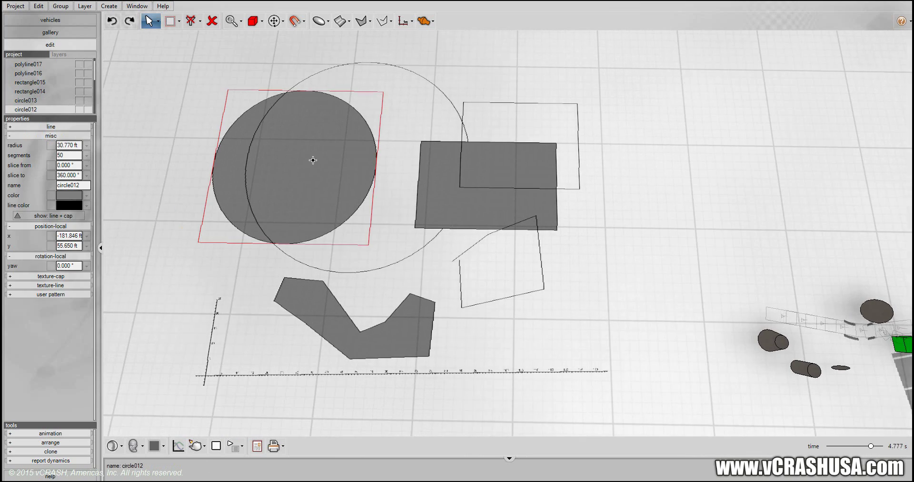
{"action": "left_click", "coordinate": [48, 32]}
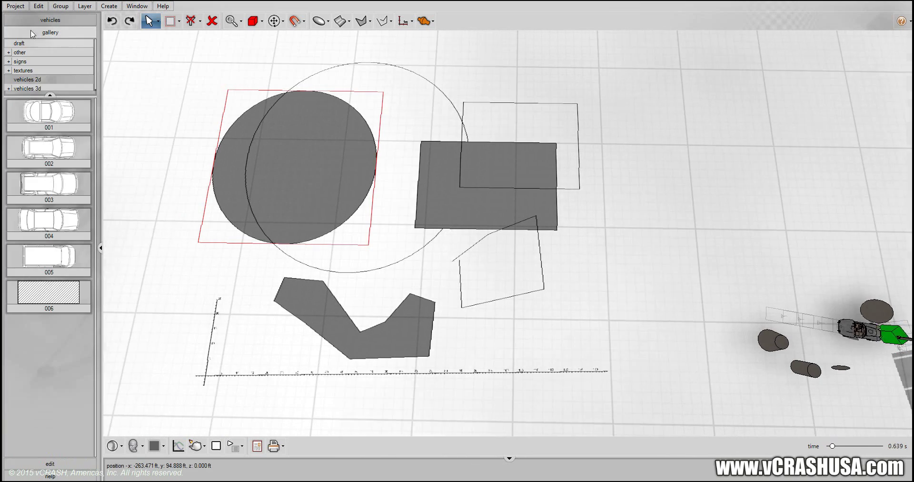
{"action": "left_click", "coordinate": [7, 70]}
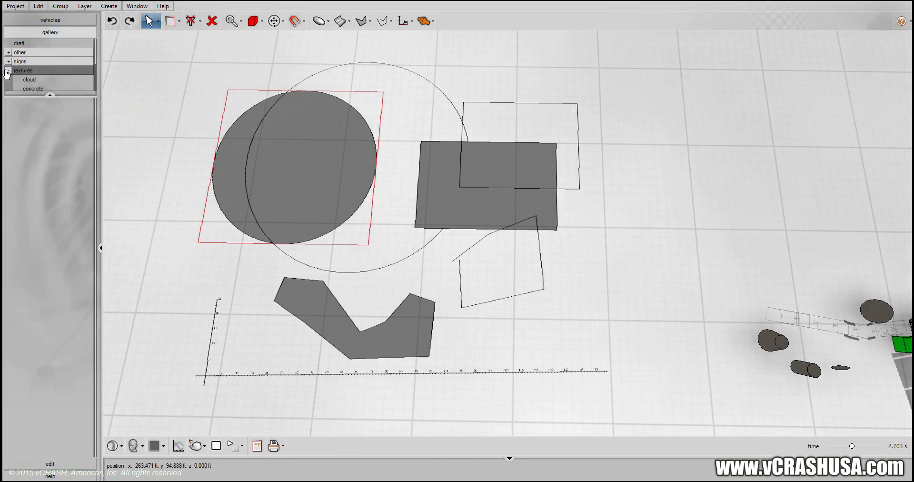
{"action": "left_click_drag", "start_coordinate": [94, 55], "coordinate": [94, 65]}
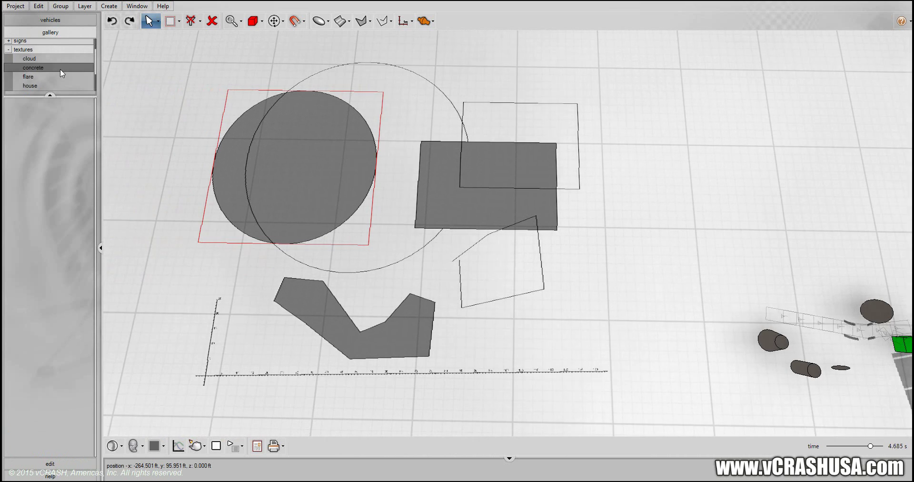
{"action": "left_click", "coordinate": [61, 68]}
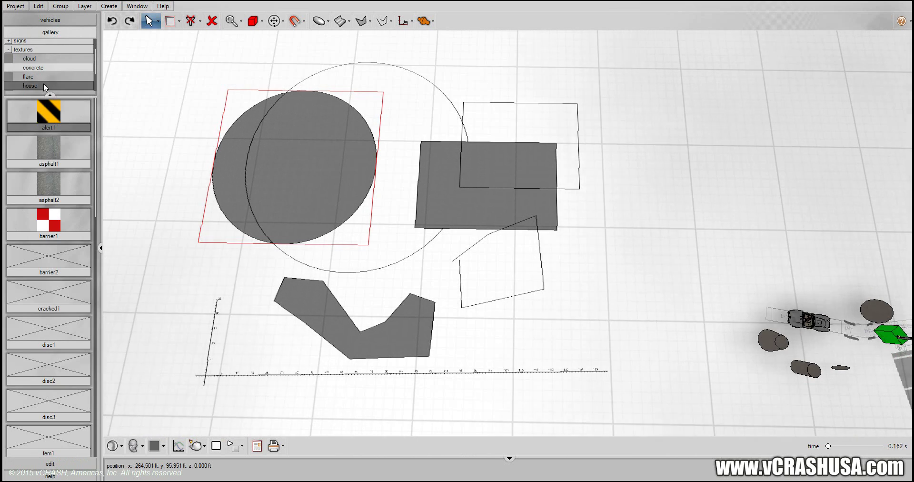
{"action": "left_click_drag", "start_coordinate": [71, 115], "coordinate": [293, 141]}
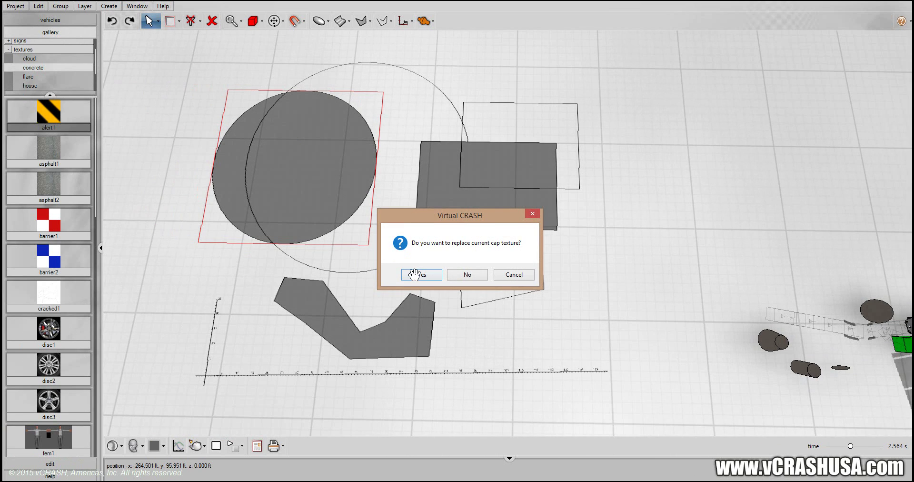
{"action": "left_click", "coordinate": [414, 274]}
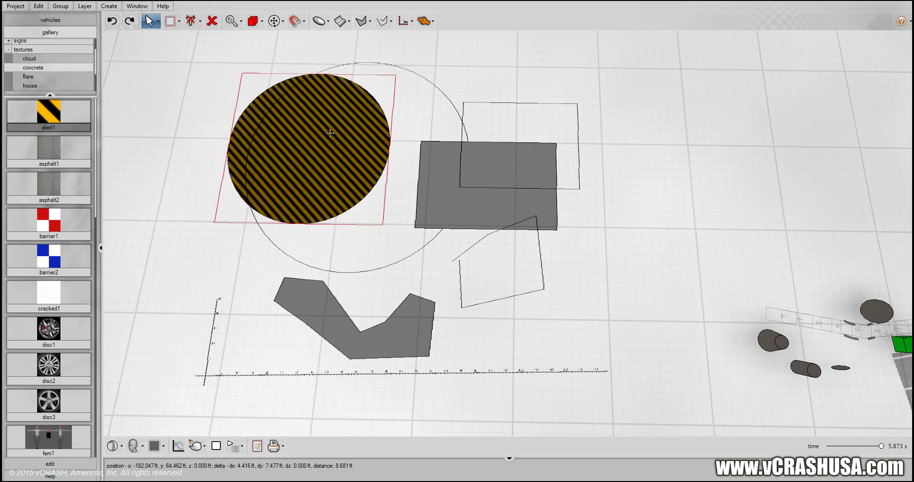
{"action": "left_click_drag", "start_coordinate": [330, 133], "coordinate": [282, 158]}
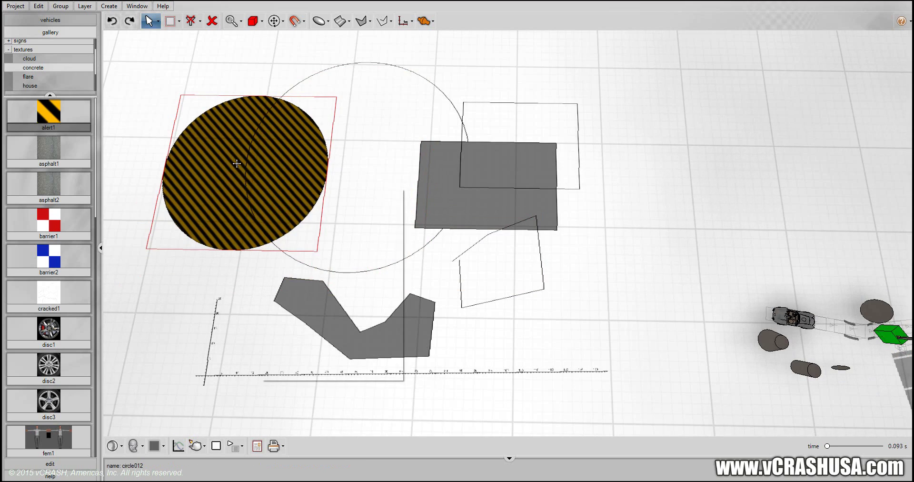
Set the textured circle's line width to about 4.17 ft and its radius to 16.404 ft
{"action": "right_click", "coordinate": [264, 190]}
{"action": "left_click_drag", "start_coordinate": [299, 193], "coordinate": [356, 215]}
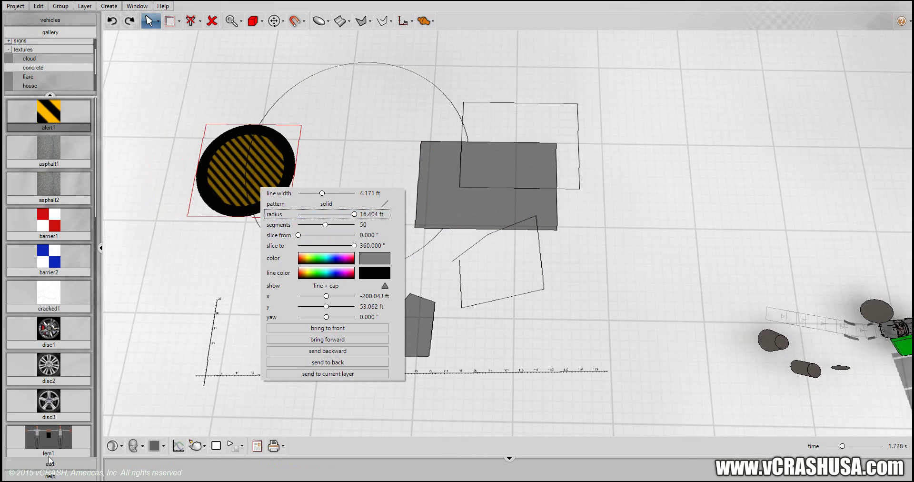
Set the textured circle's radius to 30 ft and its slice-from angle to about 15.25°
{"action": "left_click", "coordinate": [53, 463]}
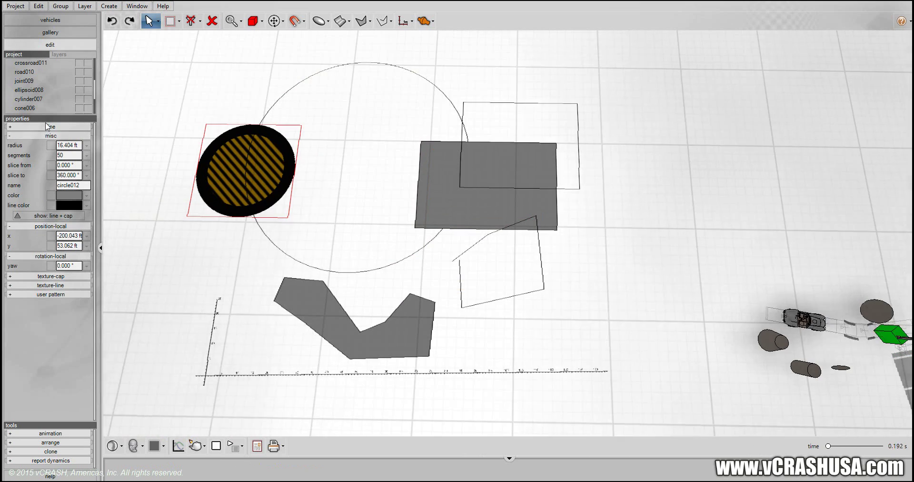
{"action": "left_click", "coordinate": [44, 126]}
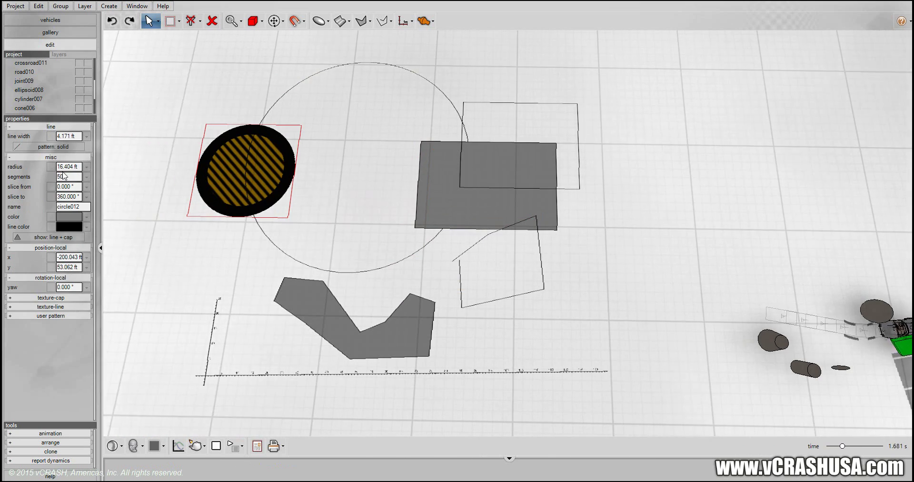
{"action": "left_click", "coordinate": [86, 167]}
{"action": "left_click_drag", "start_coordinate": [96, 177], "coordinate": [97, 177]}
{"action": "left_click", "coordinate": [70, 166]}
{"action": "type", "text": "30"}
{"action": "key", "text": "Return"}
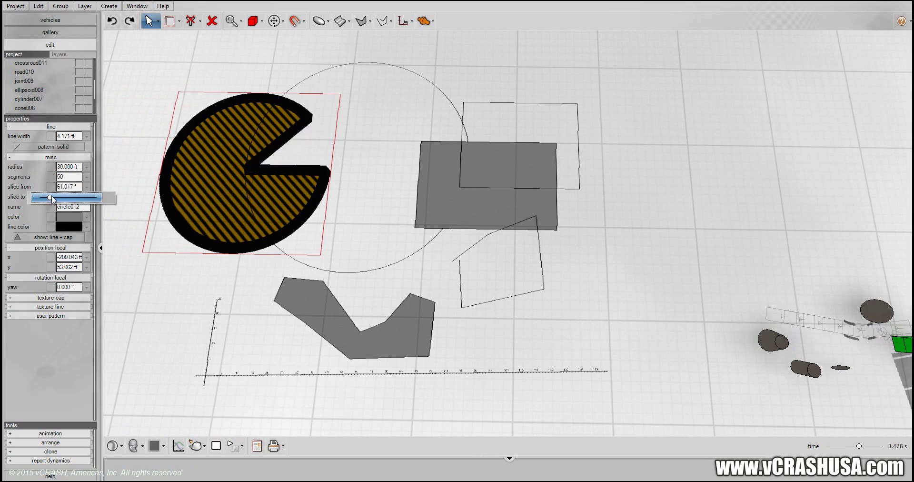
{"action": "left_click_drag", "start_coordinate": [77, 201], "coordinate": [50, 203]}
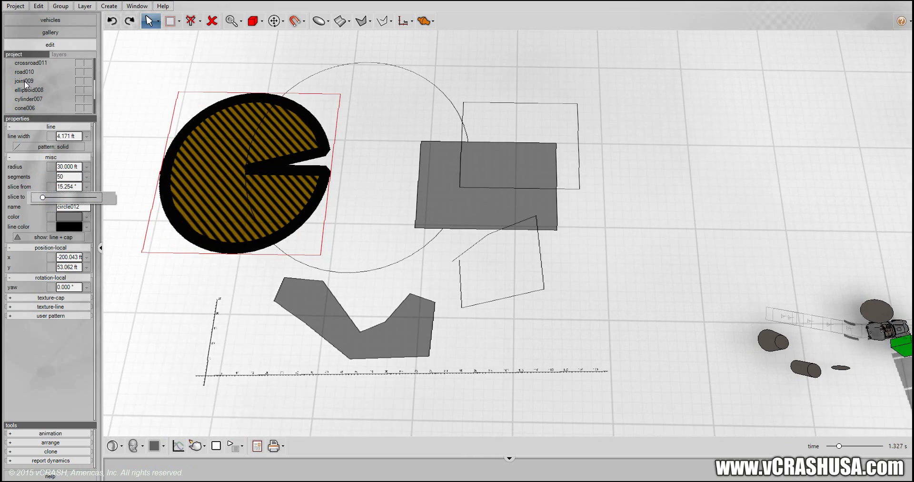
Replace the sliced circle's alert1 texture with asphalt1 from the gallery's concrete textures
{"action": "left_click", "coordinate": [51, 34]}
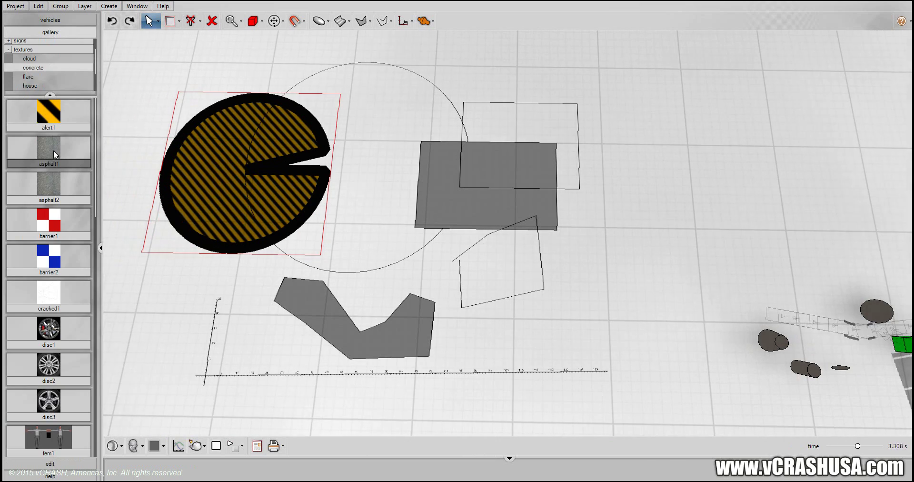
{"action": "left_click_drag", "start_coordinate": [53, 152], "coordinate": [243, 186]}
{"action": "left_click", "coordinate": [437, 276]}
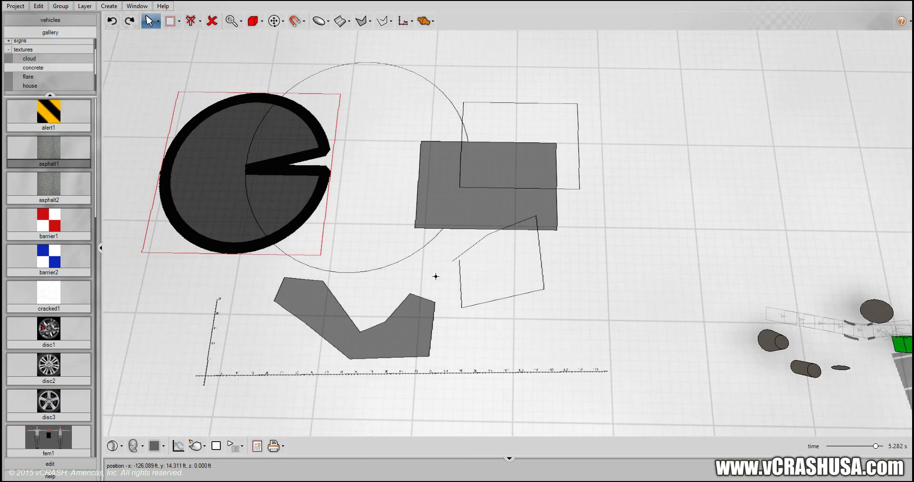
Move the sliced asphalt circle to open ground near the crossroad, at about x 6.5 ft, y -96.4 ft
{"action": "left_click_drag", "start_coordinate": [180, 298], "coordinate": [285, 311]}
{"action": "middle_click_drag", "start_coordinate": [286, 311], "coordinate": [381, 276]}
{"action": "left_click", "coordinate": [477, 207]}
{"action": "left_click_drag", "start_coordinate": [477, 208], "coordinate": [304, 228]}
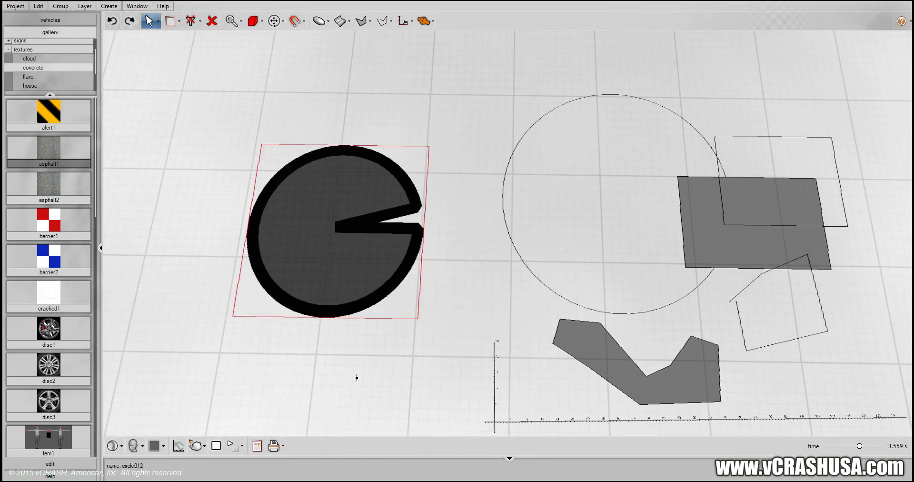
{"action": "left_click_drag", "start_coordinate": [369, 356], "coordinate": [358, 310]}
{"action": "middle_click_drag", "start_coordinate": [358, 311], "coordinate": [424, 269]}
{"action": "left_click_drag", "start_coordinate": [381, 157], "coordinate": [415, 370]}
{"action": "middle_click_drag", "start_coordinate": [571, 363], "coordinate": [334, 193]}
{"action": "left_click_drag", "start_coordinate": [202, 173], "coordinate": [557, 285]}
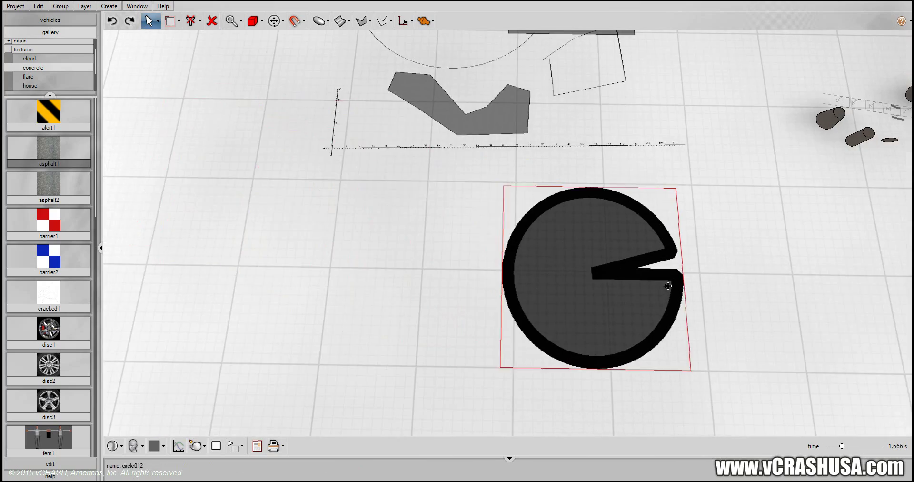
{"action": "middle_click_drag", "start_coordinate": [637, 221], "coordinate": [296, 198]}
{"action": "left_click_drag", "start_coordinate": [295, 198], "coordinate": [550, 294]}
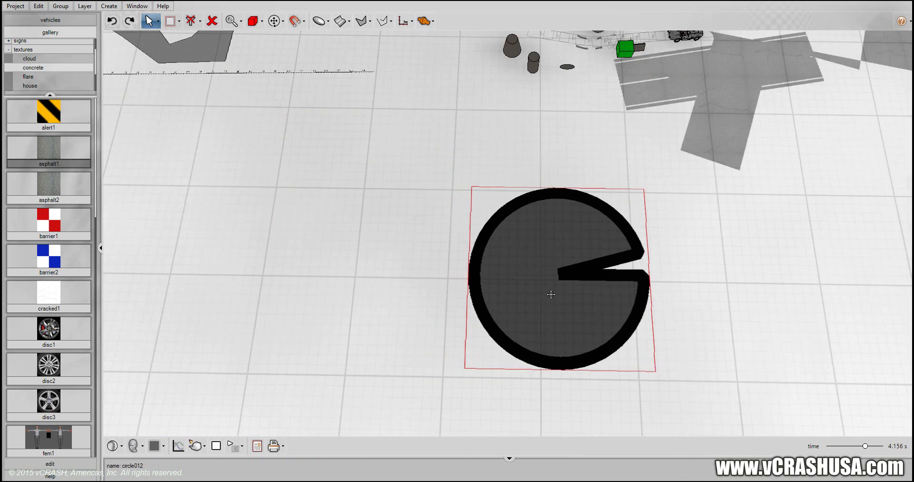
{"action": "left_click_drag", "start_coordinate": [695, 264], "coordinate": [552, 324]}
Move the AC Cobra beside the asphalt circle, opposite the cut-out slice, so that its path crosses the circle
{"action": "left_click", "coordinate": [440, 95]}
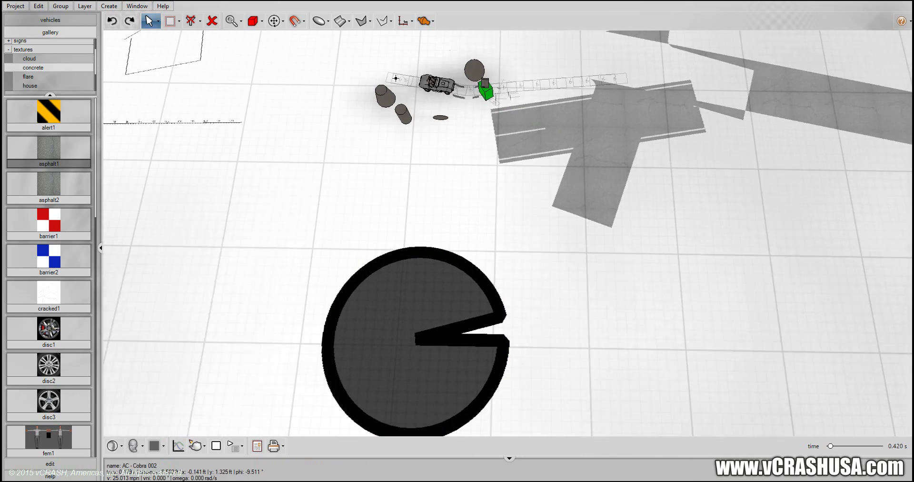
{"action": "left_click_drag", "start_coordinate": [428, 88], "coordinate": [354, 137]}
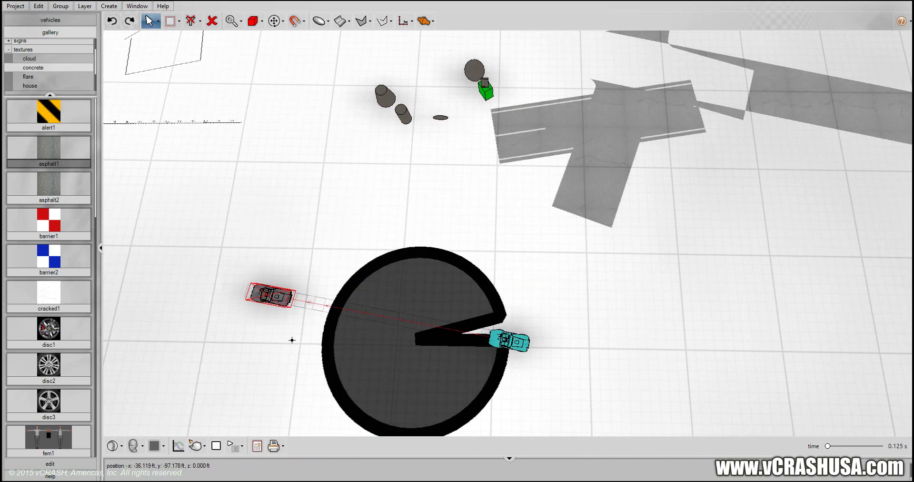
{"action": "middle_click_drag", "start_coordinate": [292, 339], "coordinate": [312, 381]}
{"action": "left_click_drag", "start_coordinate": [304, 393], "coordinate": [283, 235]}
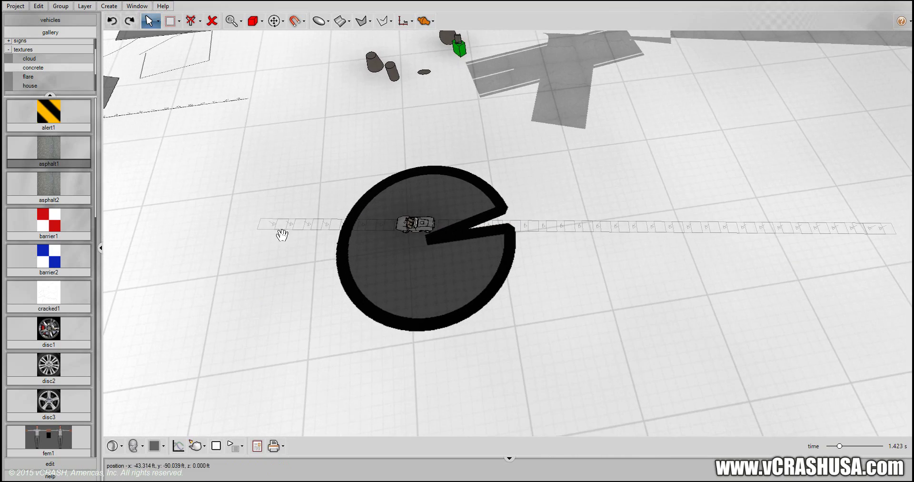
Set the Cobra's initial velocity angle vni to about 88.5° and return its marker to the 0 s position
{"action": "left_click", "coordinate": [265, 222]}
{"action": "right_click", "coordinate": [263, 222]}
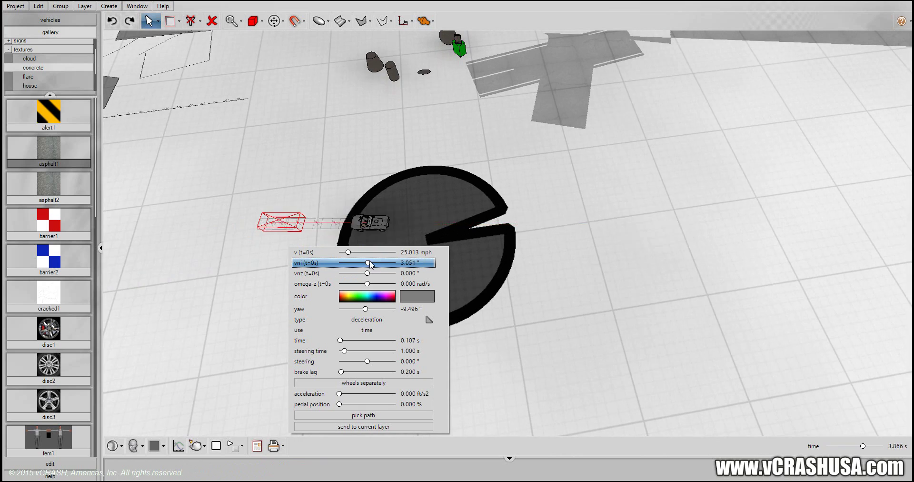
{"action": "left_click_drag", "start_coordinate": [369, 263], "coordinate": [383, 264]}
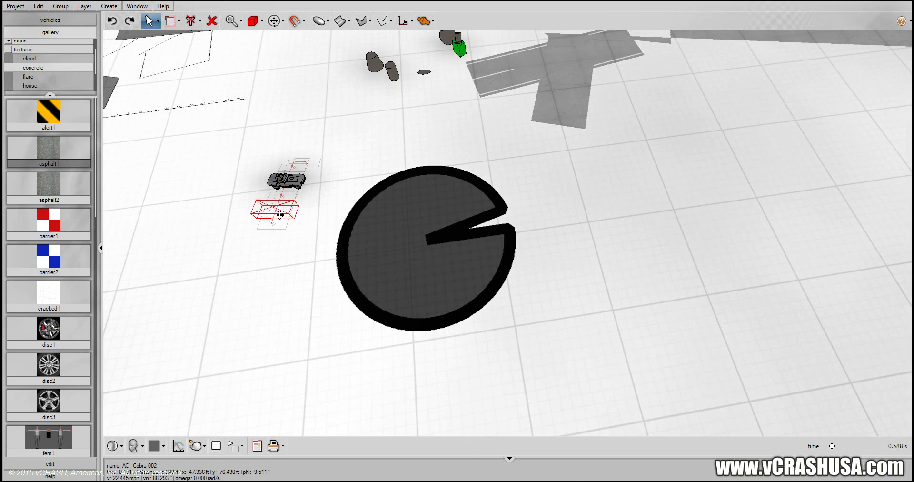
{"action": "left_click", "coordinate": [280, 215]}
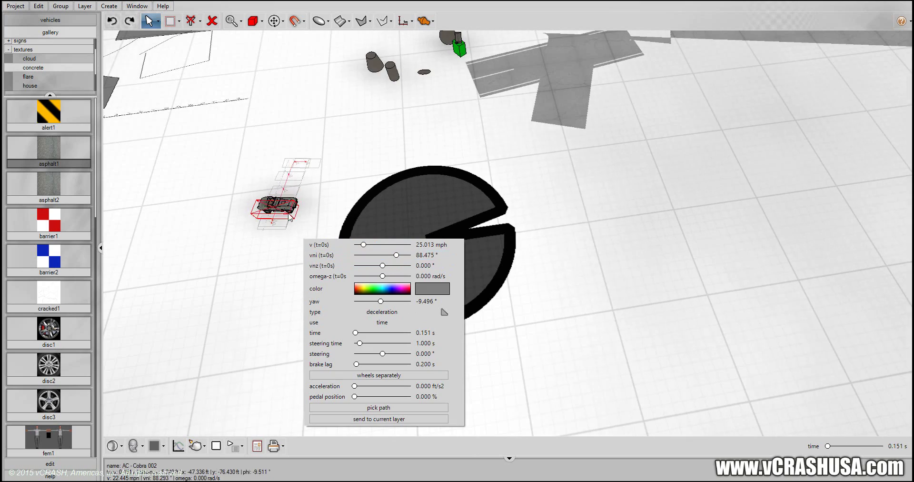
{"action": "left_click", "coordinate": [280, 222]}
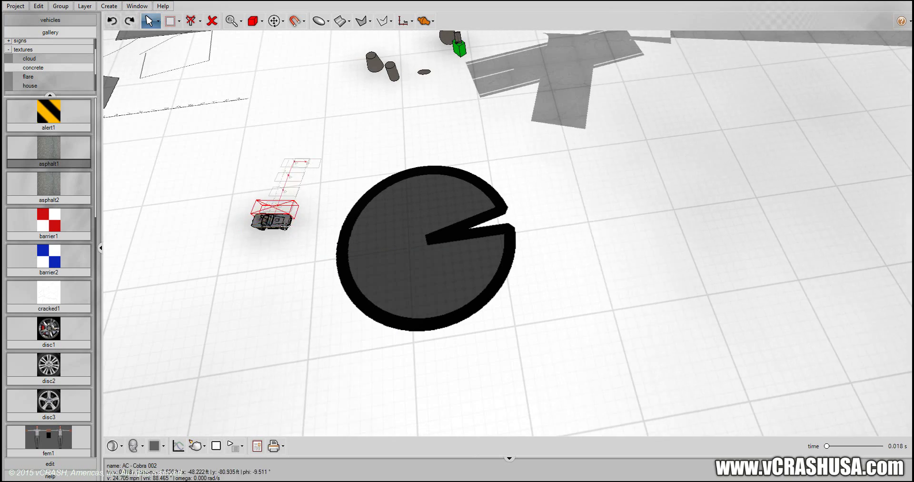
{"action": "left_click", "coordinate": [285, 226]}
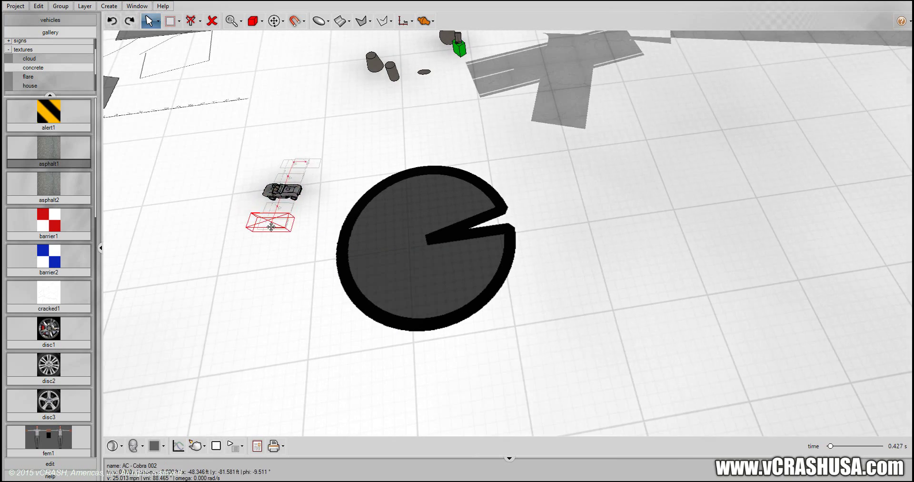
Set the Cobra's yaw to about -103.7° and its initial speed to about 46 mph
{"action": "right_click", "coordinate": [295, 250]}
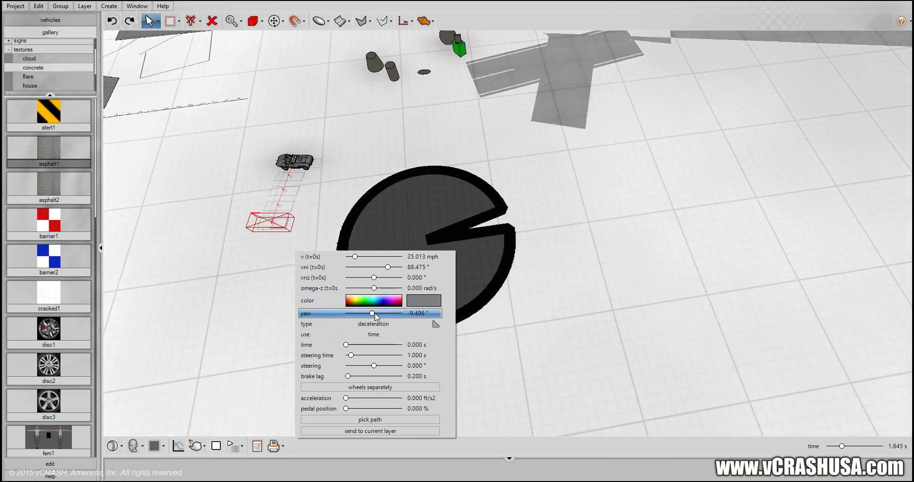
{"action": "left_click_drag", "start_coordinate": [389, 317], "coordinate": [358, 314]}
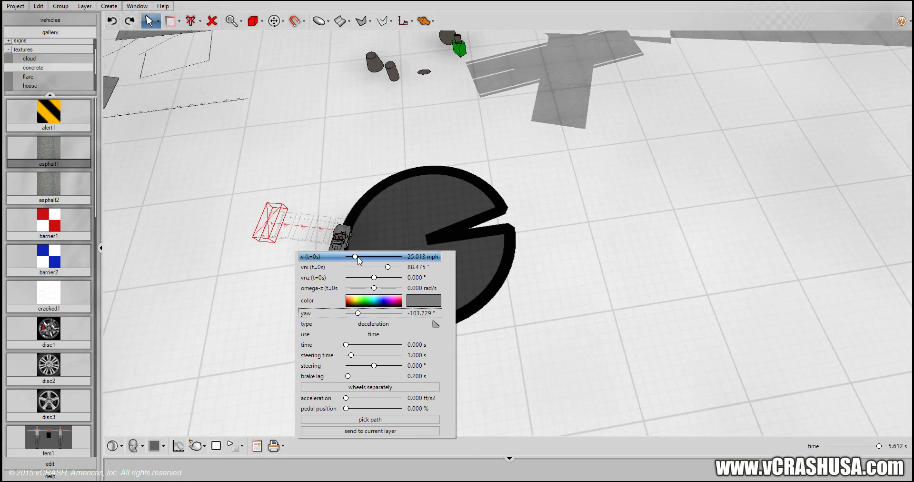
{"action": "left_click_drag", "start_coordinate": [363, 256], "coordinate": [364, 257]}
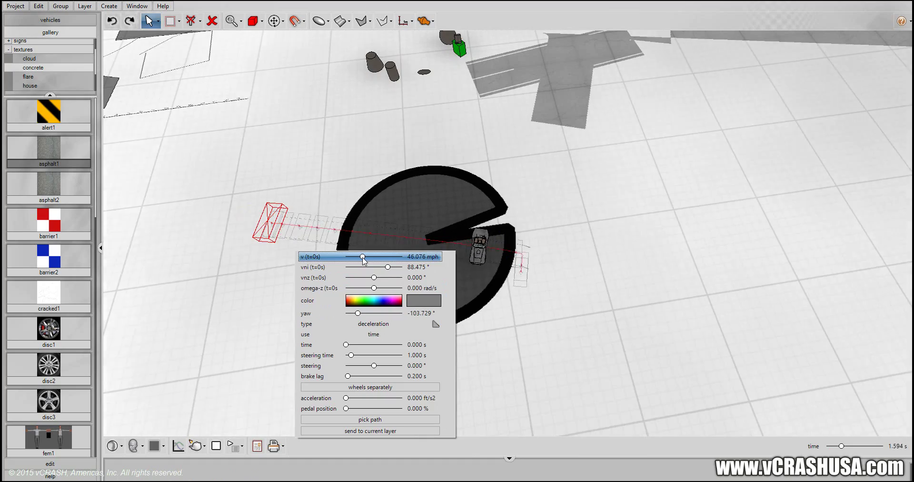
{"action": "left_click", "coordinate": [495, 365]}
Add friction to the sliced asphalt circle with Add Friction To Selected 2D Shapes
{"action": "left_click_drag", "start_coordinate": [362, 369], "coordinate": [450, 374]}
{"action": "middle_click_drag", "start_coordinate": [451, 373], "coordinate": [469, 330]}
{"action": "scroll", "coordinate": [470, 333], "scroll_direction": "up", "scroll_amount": 3}
{"action": "left_click_drag", "start_coordinate": [471, 332], "coordinate": [349, 353]}
{"action": "middle_click_drag", "start_coordinate": [349, 353], "coordinate": [340, 347]}
{"action": "scroll", "coordinate": [341, 347], "scroll_direction": "up", "scroll_amount": 3}
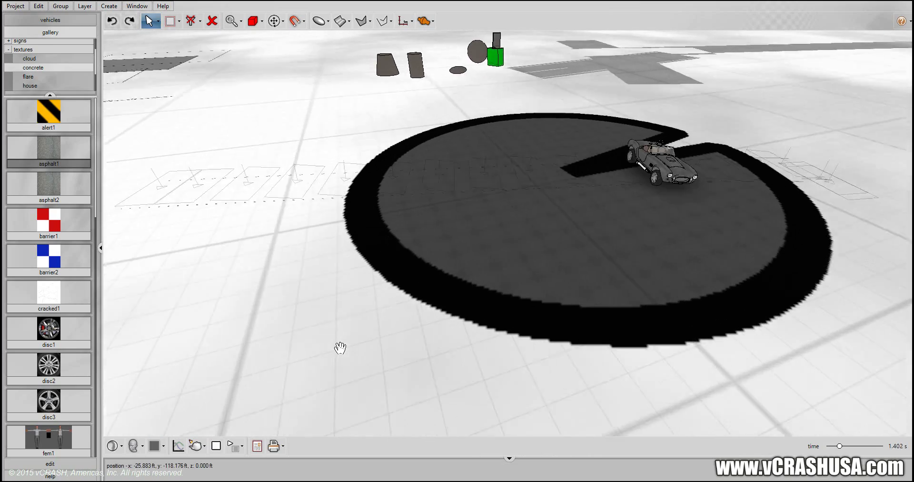
{"action": "left_click_drag", "start_coordinate": [341, 346], "coordinate": [323, 333]}
{"action": "scroll", "coordinate": [413, 272], "scroll_direction": "up", "scroll_amount": 1}
{"action": "left_click", "coordinate": [413, 271]}
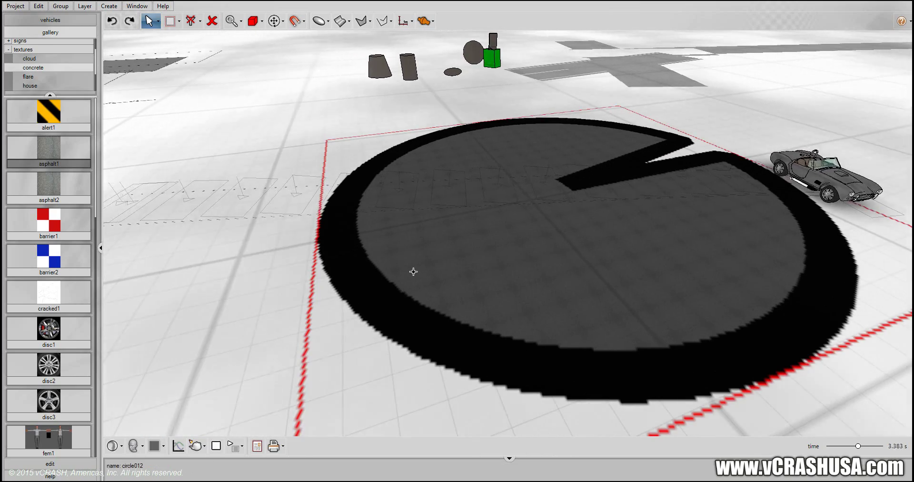
{"action": "right_click", "coordinate": [465, 251]}
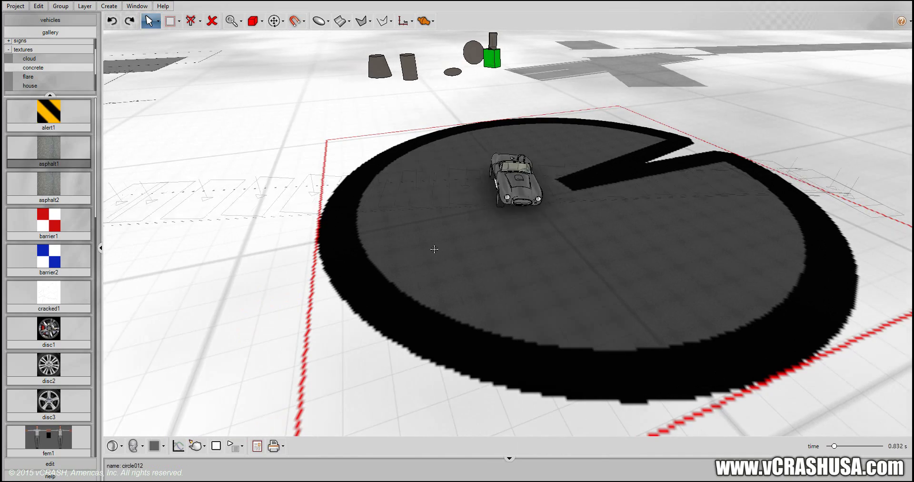
{"action": "right_click", "coordinate": [435, 248]}
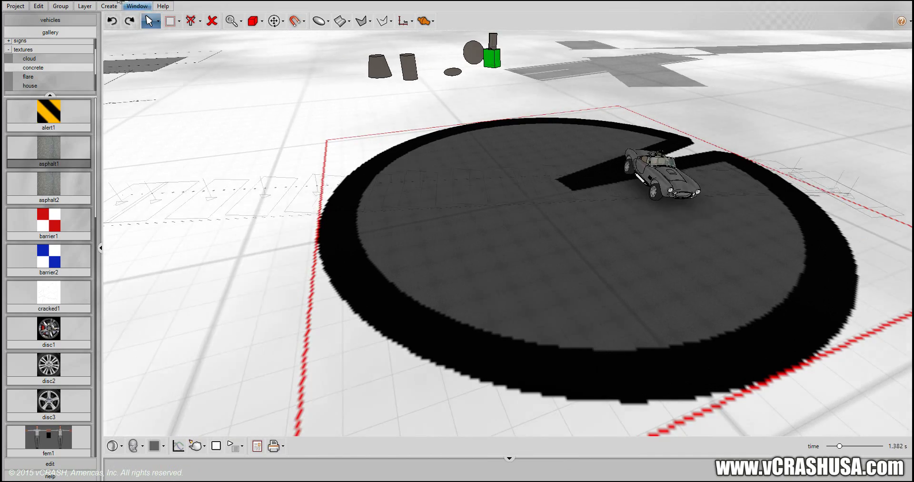
{"action": "mouse_move", "coordinate": [128, 75]}
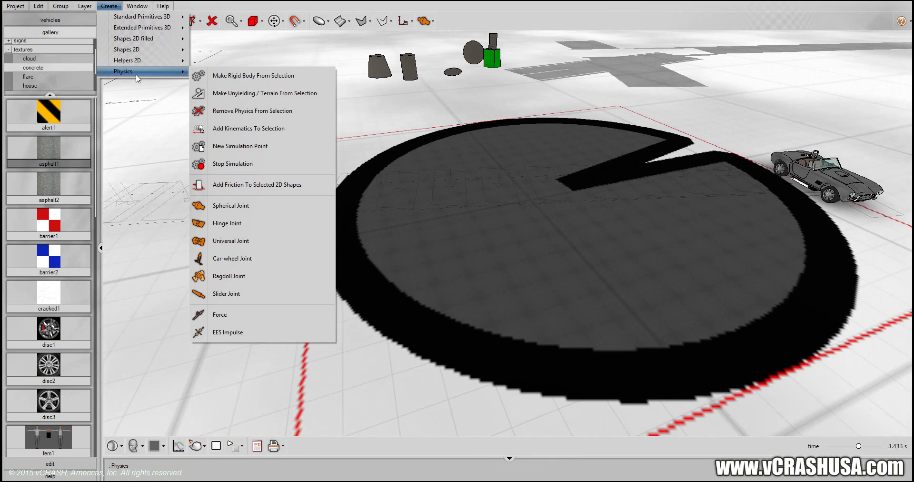
{"action": "left_click", "coordinate": [220, 186]}
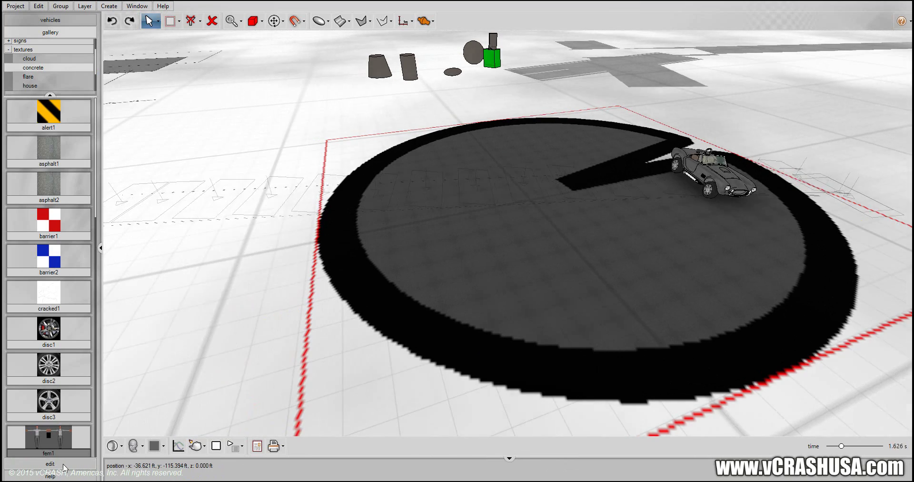
Raise the friction of the asphalt circle to about 3.18 in its physics properties
{"action": "left_click", "coordinate": [65, 465]}
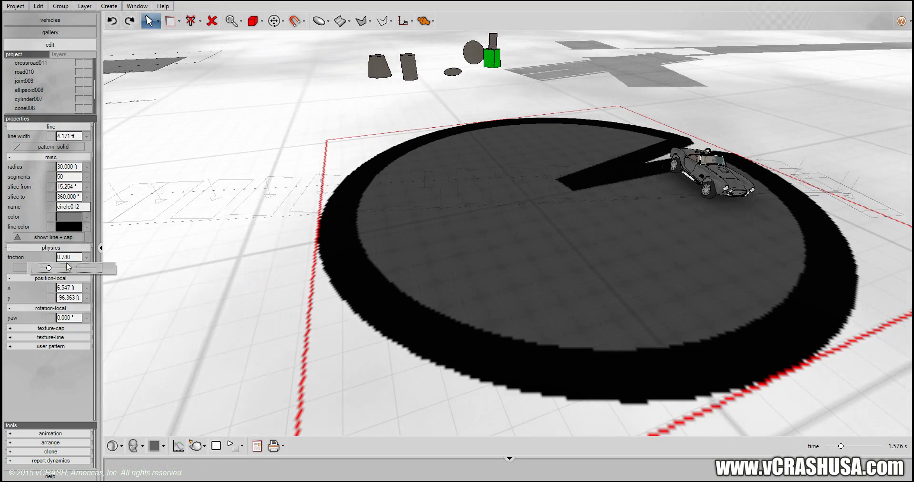
{"action": "left_click_drag", "start_coordinate": [66, 270], "coordinate": [73, 270]}
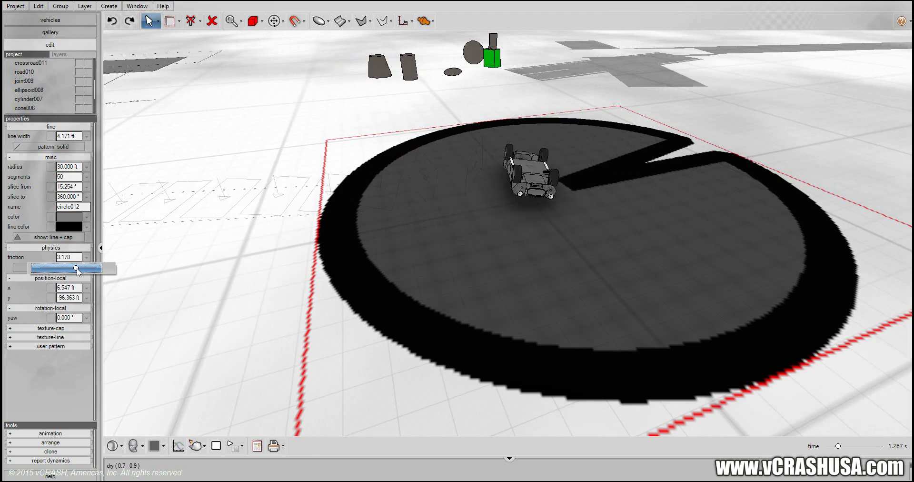
{"action": "left_click_drag", "start_coordinate": [77, 268], "coordinate": [78, 269]}
Deselect the circle, use Stop on the simulation playback, and examine the Cobra's motion across the friction circle from several angles
{"action": "left_click_drag", "start_coordinate": [224, 309], "coordinate": [207, 313]}
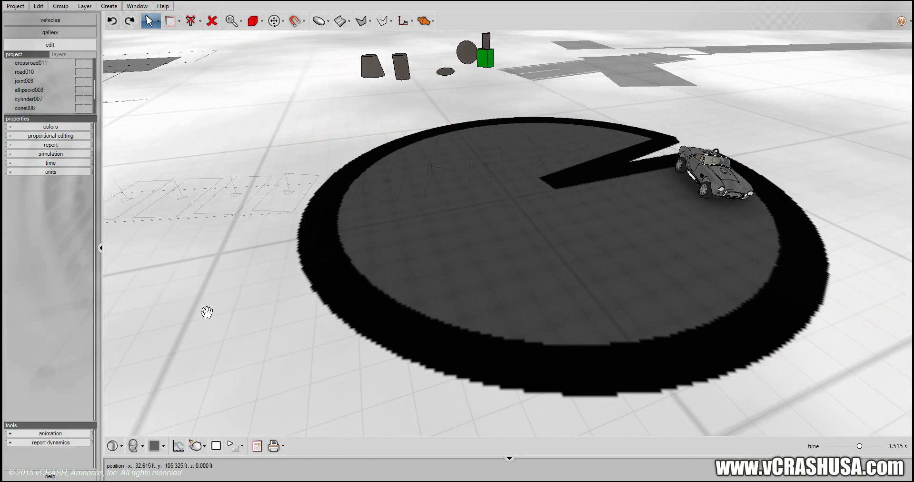
{"action": "middle_click_drag", "start_coordinate": [206, 312], "coordinate": [178, 260]}
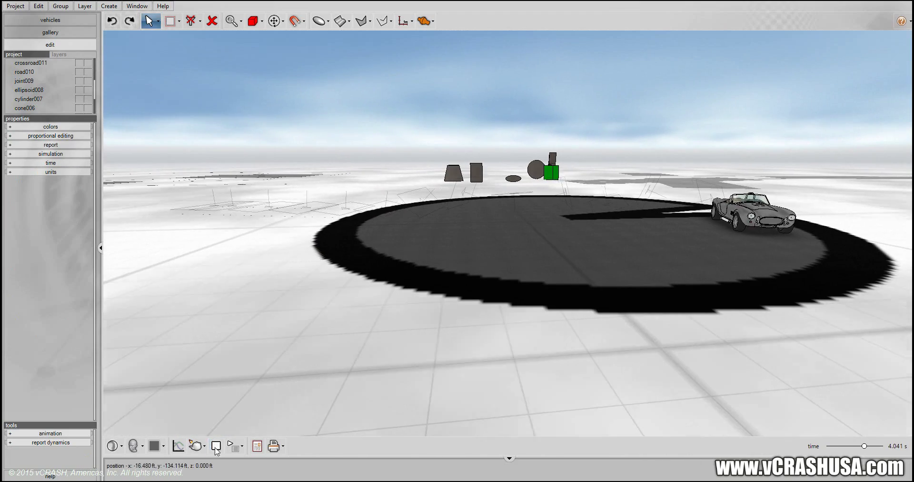
{"action": "left_click", "coordinate": [216, 446]}
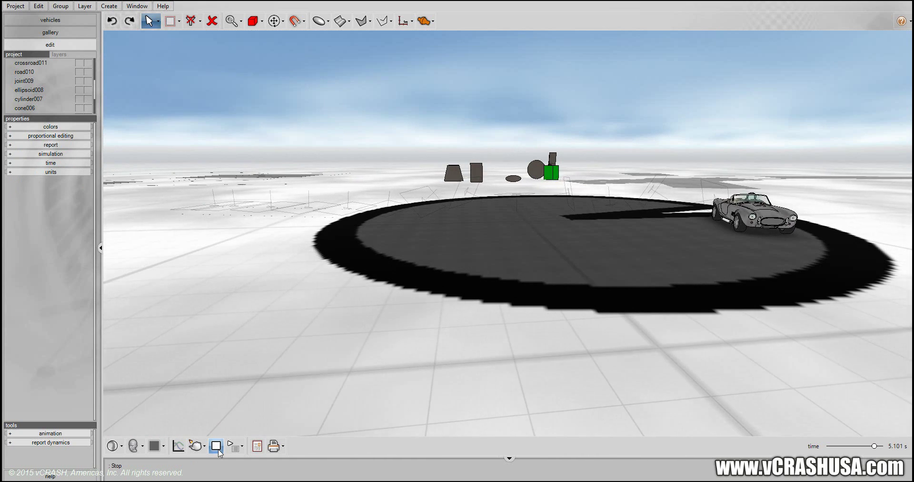
{"action": "middle_click_drag", "start_coordinate": [284, 317], "coordinate": [284, 335]}
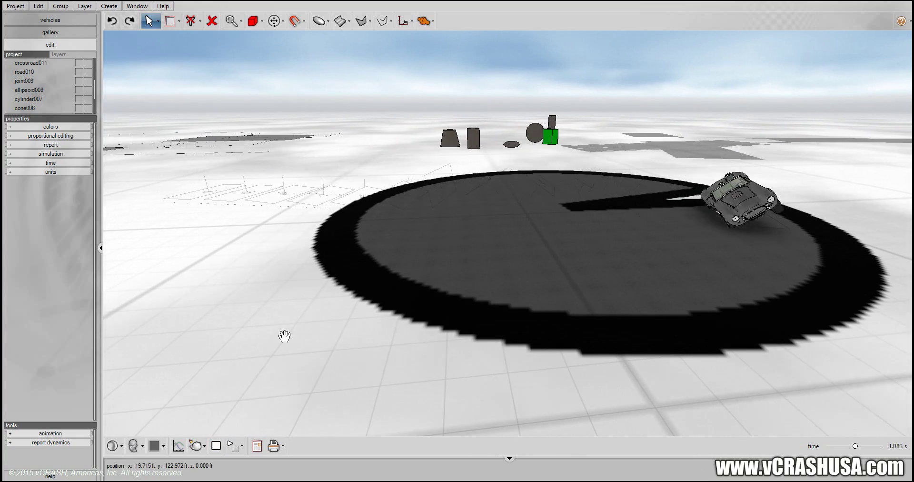
{"action": "left_click_drag", "start_coordinate": [293, 290], "coordinate": [279, 304]}
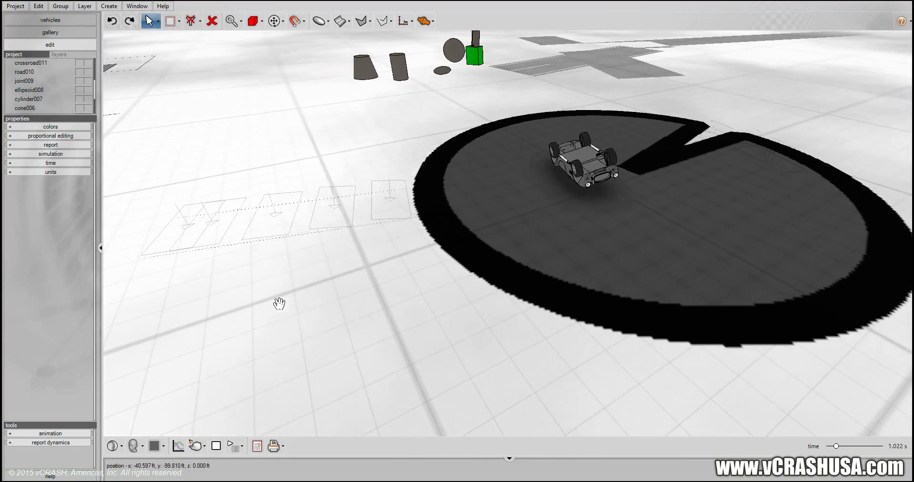
{"action": "middle_click_drag", "start_coordinate": [375, 312], "coordinate": [357, 314]}
{"action": "scroll", "coordinate": [356, 314], "scroll_direction": "down", "scroll_amount": 4}
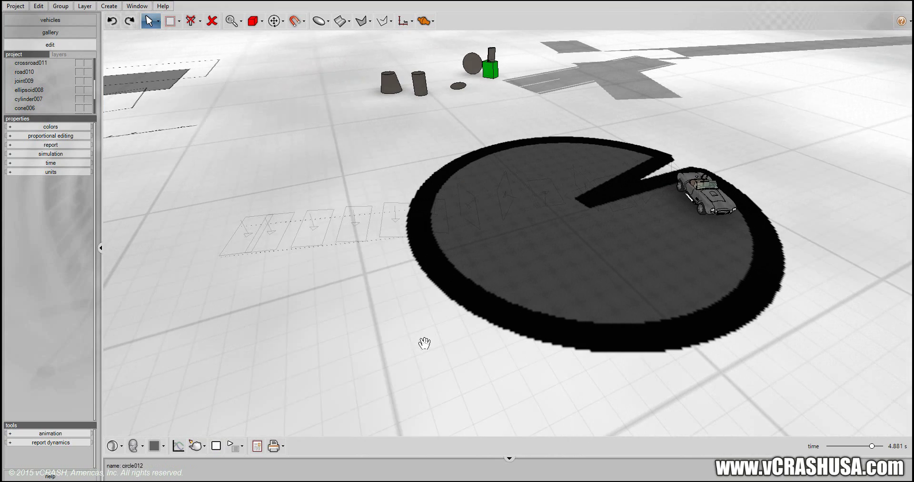
Move the Cobra's starting position about 18 ft farther back from the friction circle and select its first position
{"action": "middle_click_drag", "start_coordinate": [352, 335], "coordinate": [372, 343]}
{"action": "left_click_drag", "start_coordinate": [361, 342], "coordinate": [502, 291]}
{"action": "left_click_drag", "start_coordinate": [343, 242], "coordinate": [220, 262]}
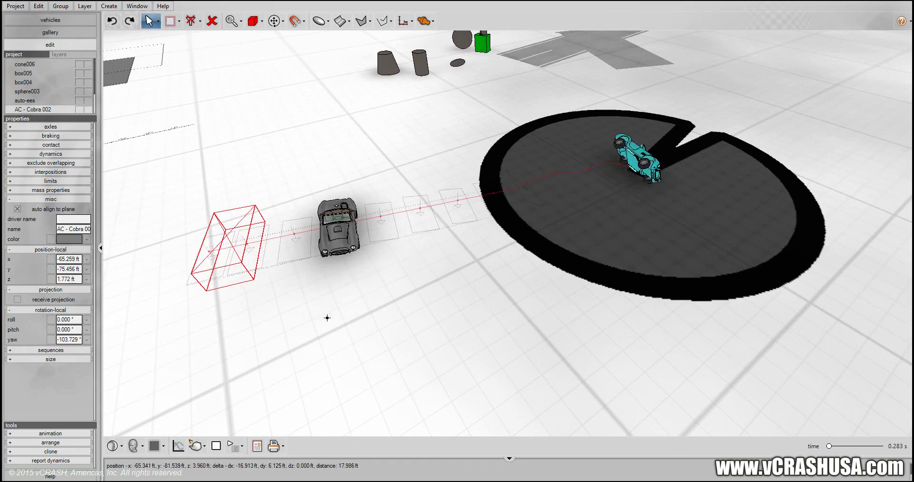
{"action": "middle_click_drag", "start_coordinate": [327, 318], "coordinate": [408, 353]}
{"action": "left_click_drag", "start_coordinate": [377, 360], "coordinate": [412, 298]}
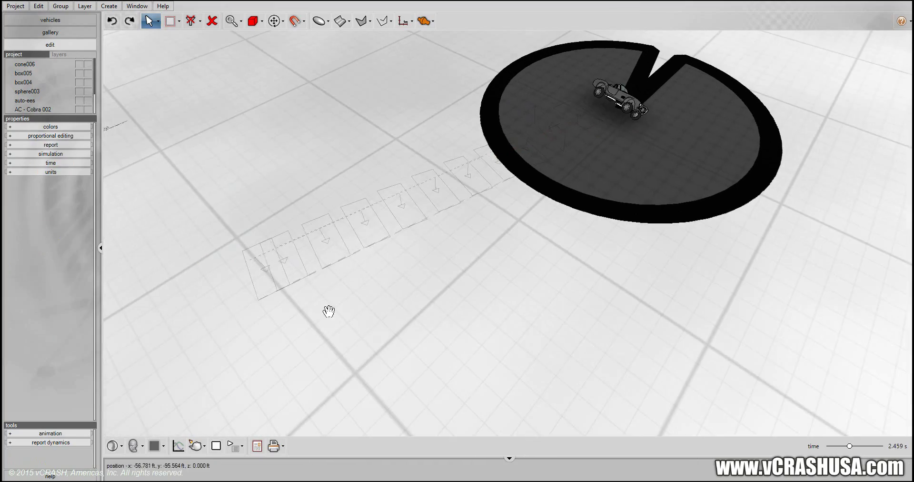
{"action": "left_click", "coordinate": [273, 270]}
{"action": "left_click", "coordinate": [261, 273]}
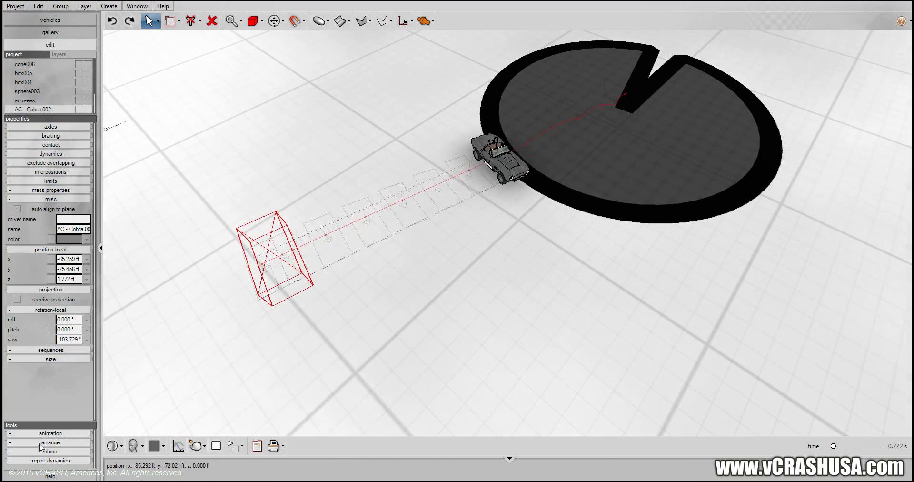
Add a Bentley Arnage from the vehicle library in the Cobra's path and rotate it to a yaw of about 57.4°
{"action": "left_click", "coordinate": [50, 20]}
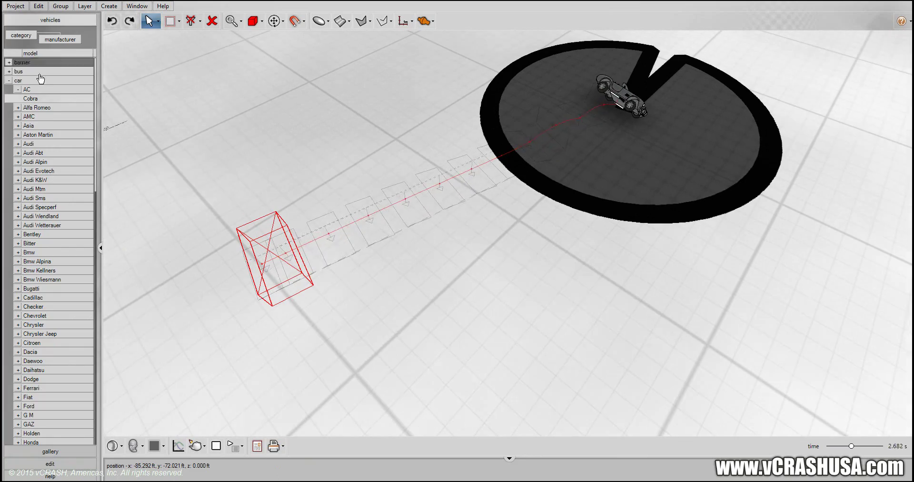
{"action": "left_click", "coordinate": [17, 89]}
{"action": "left_click", "coordinate": [18, 89]}
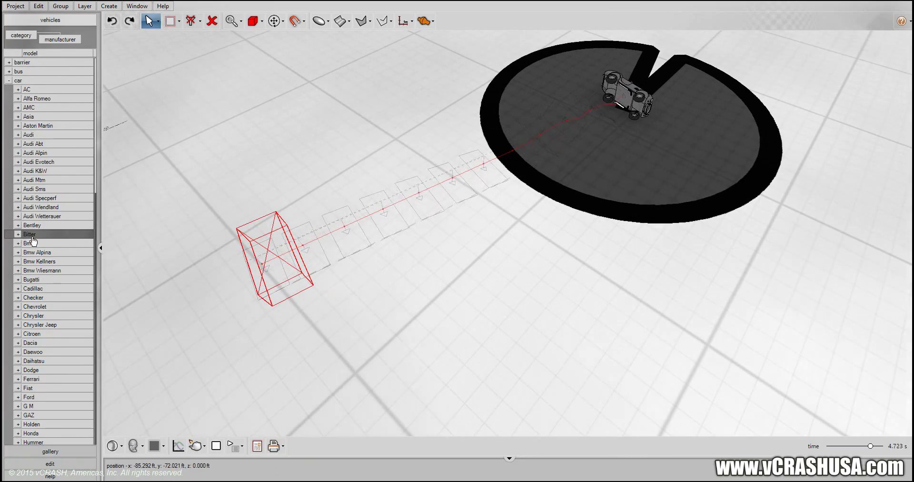
{"action": "left_click", "coordinate": [17, 225]}
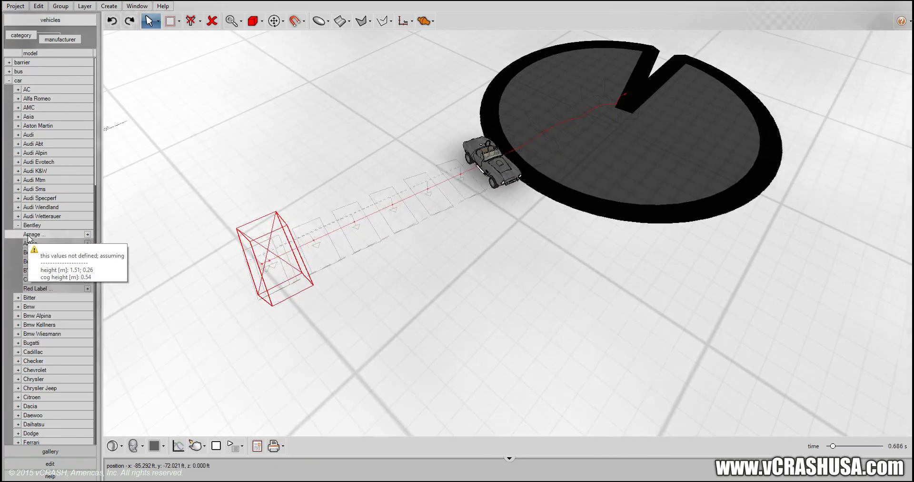
{"action": "left_click_drag", "start_coordinate": [31, 234], "coordinate": [352, 270]}
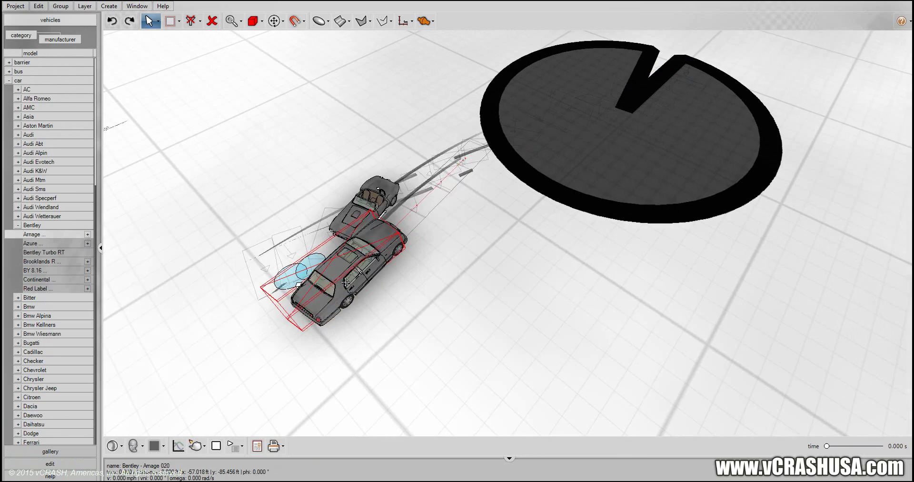
{"action": "left_click_drag", "start_coordinate": [445, 284], "coordinate": [464, 289]}
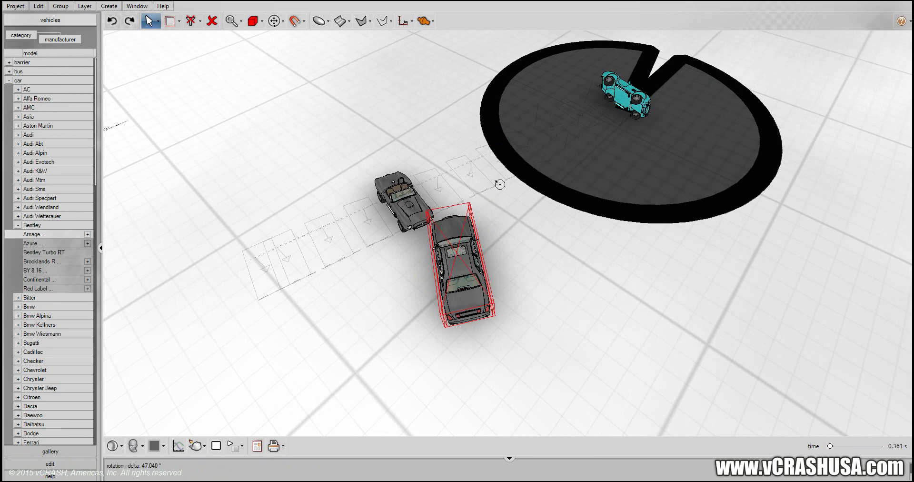
{"action": "left_click_drag", "start_coordinate": [500, 184], "coordinate": [492, 182]}
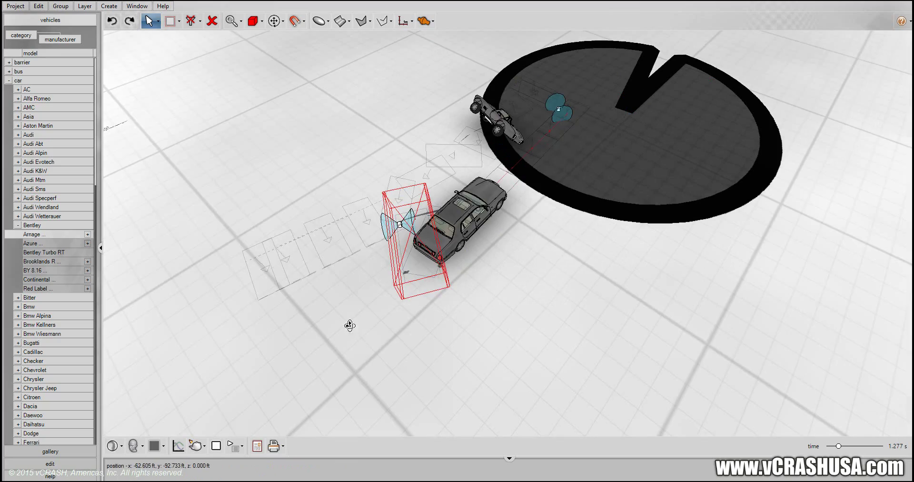
Examine the collision between the Cobra and the Bentley from several angles and stop the simulation playback
{"action": "middle_click_drag", "start_coordinate": [349, 324], "coordinate": [652, 260]}
{"action": "scroll", "coordinate": [393, 323], "scroll_direction": "up", "scroll_amount": 2}
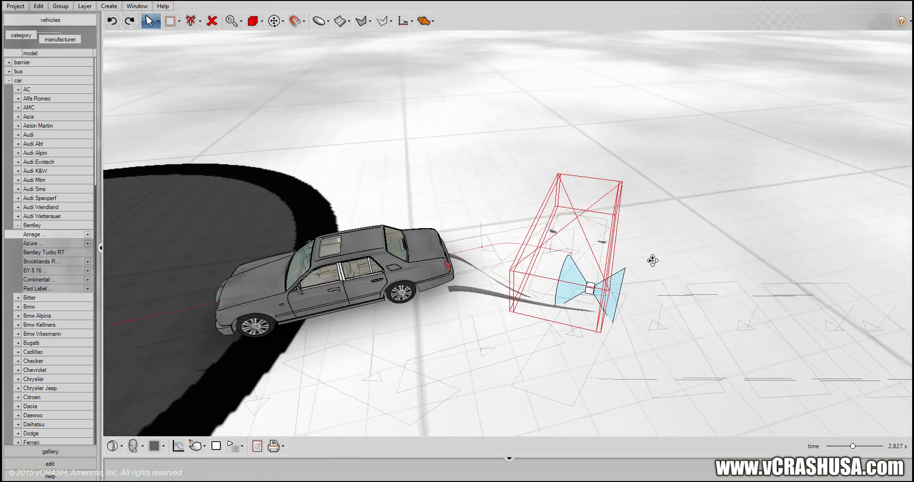
{"action": "middle_click_drag", "start_coordinate": [685, 169], "coordinate": [649, 374]}
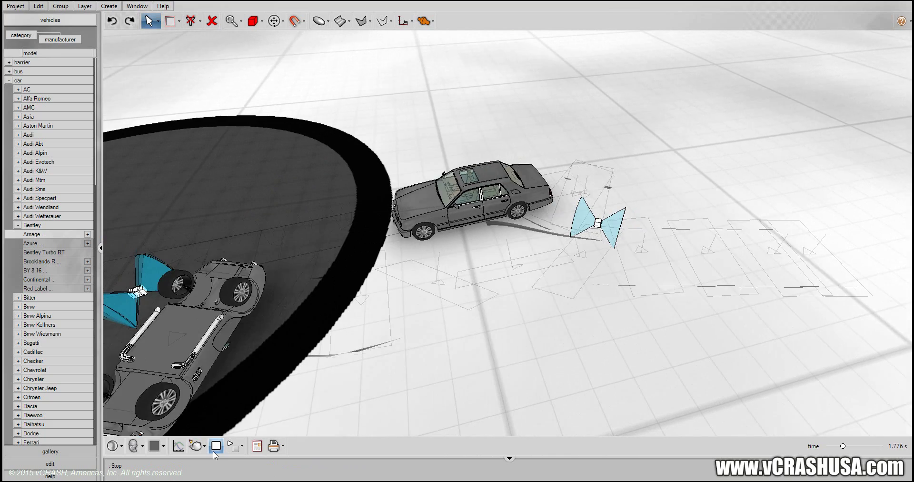
{"action": "left_click", "coordinate": [214, 448]}
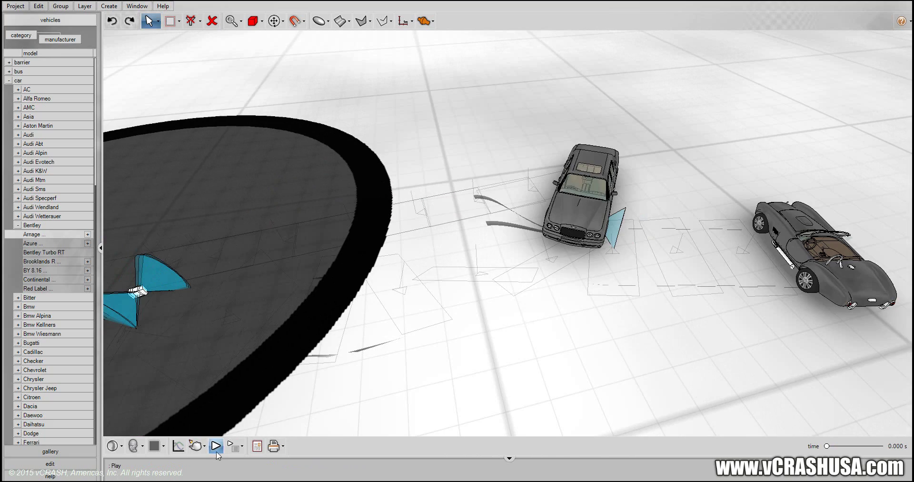
Color the Cobra green and the Bentley blue, and deselect the vehicles
{"action": "mouse_move", "coordinate": [827, 265]}
{"action": "left_mouse_down"}
{"action": "mouse_move", "coordinate": [804, 263]}
{"action": "mouse_move", "coordinate": [825, 263]}
{"action": "left_mouse_up"}
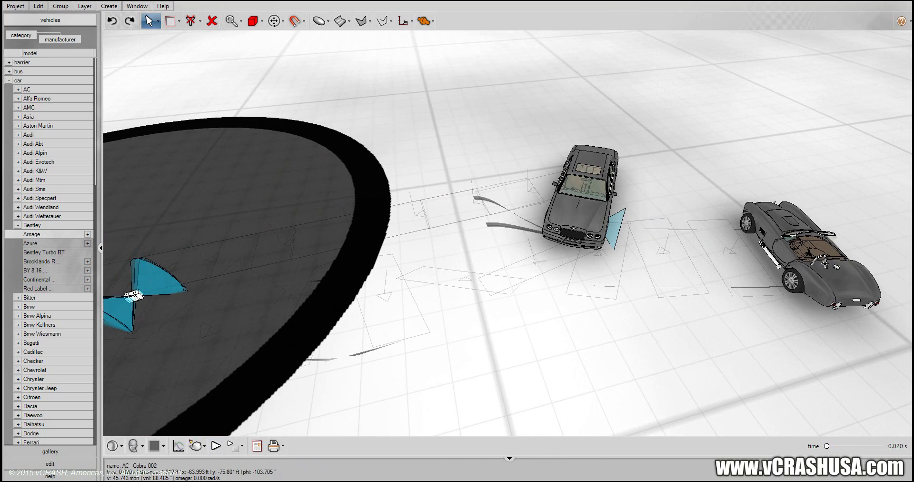
{"action": "left_click", "coordinate": [825, 263]}
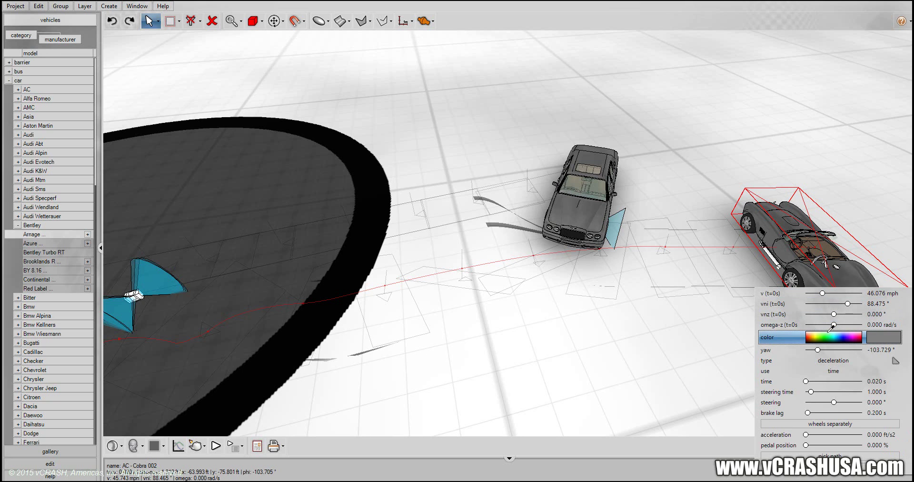
{"action": "left_click", "coordinate": [588, 169]}
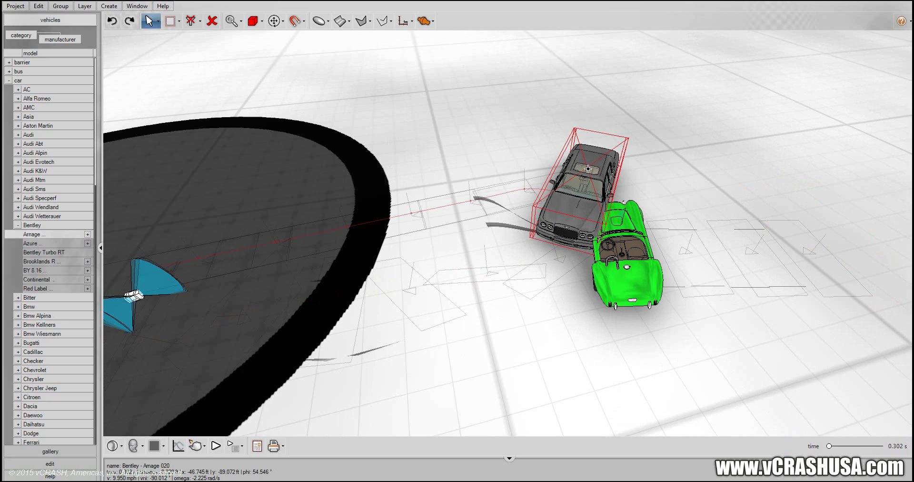
{"action": "mouse_move", "coordinate": [593, 176]}
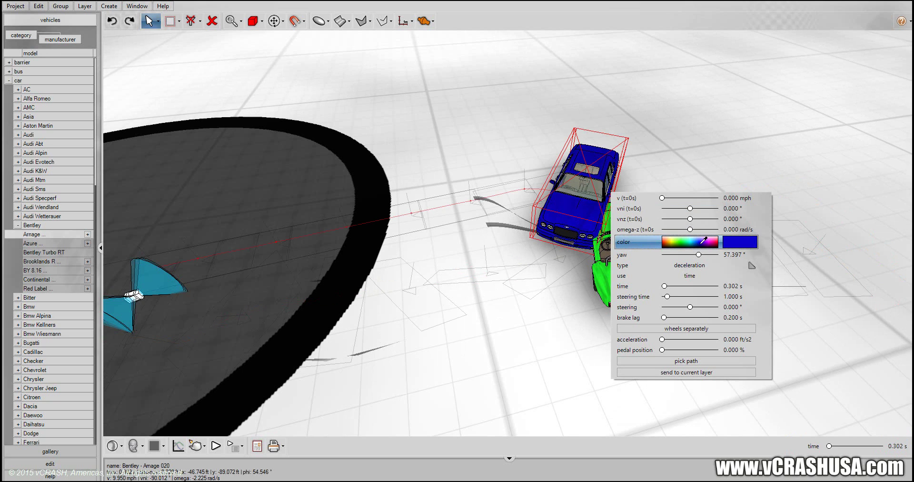
{"action": "left_click", "coordinate": [517, 402]}
{"action": "middle_click_drag", "start_coordinate": [552, 401], "coordinate": [599, 404]}
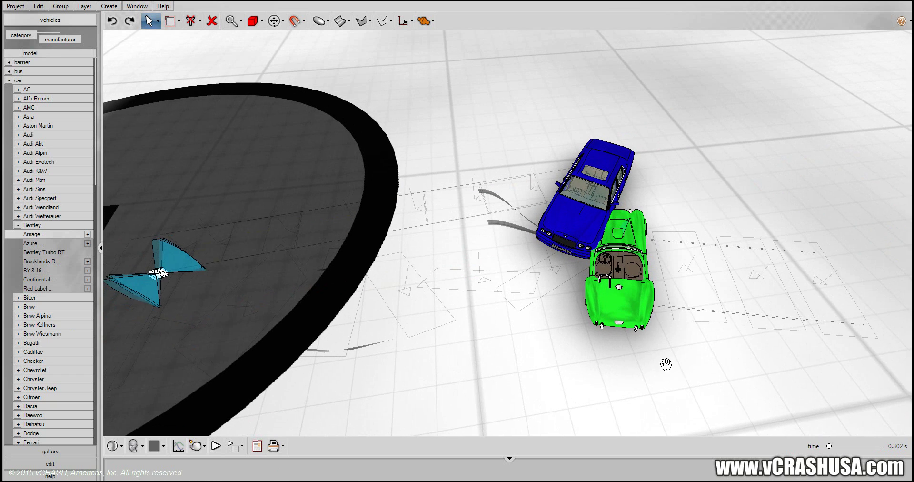
Set the Cobra's initial speed to 30 mph and its vni angle to 0°
{"action": "middle_click_drag", "start_coordinate": [666, 364], "coordinate": [342, 340]}
{"action": "left_click", "coordinate": [593, 298]}
{"action": "right_click", "coordinate": [627, 305]}
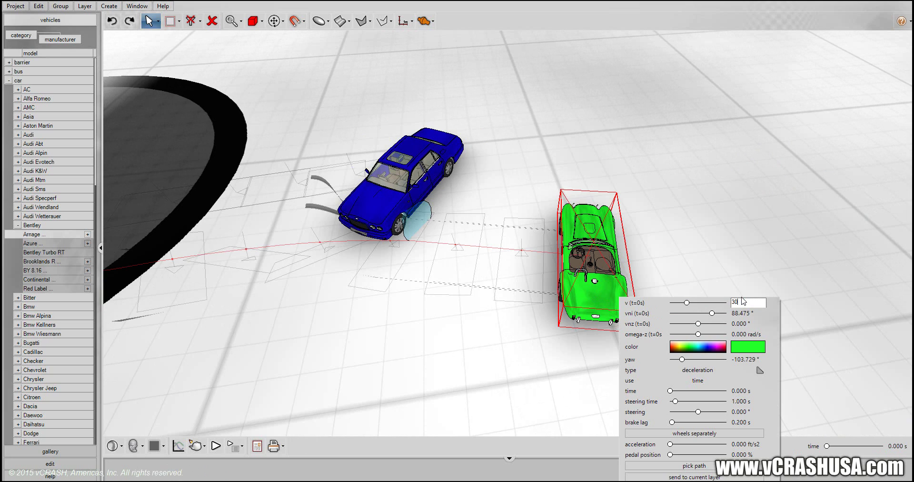
{"action": "key", "text": "Return"}
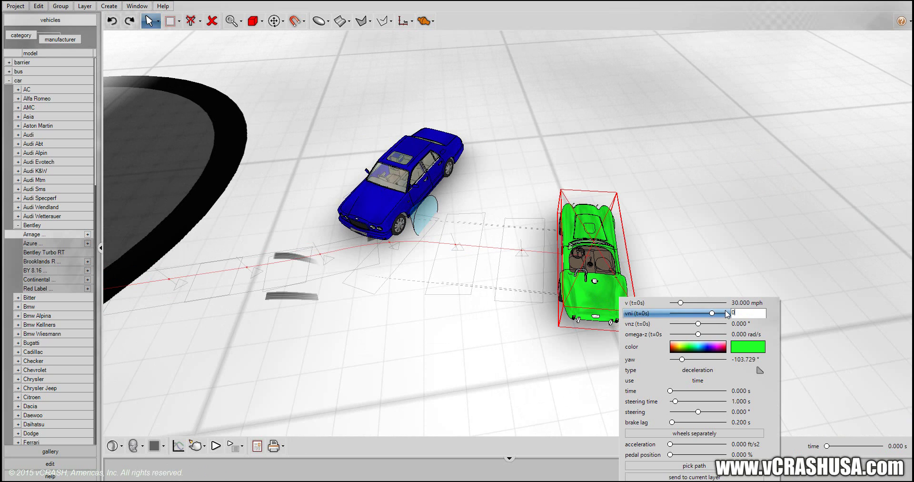
{"action": "key", "text": "Return"}
{"action": "left_click", "coordinate": [740, 265]}
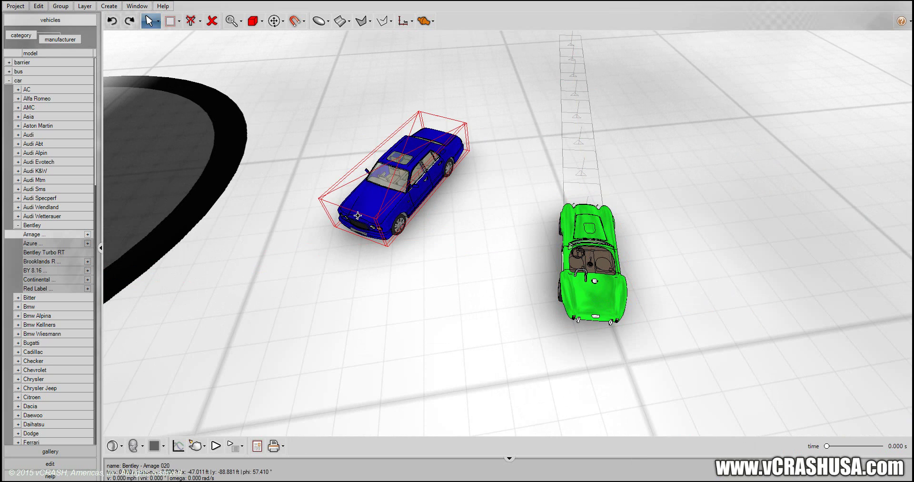
Rotate the Bentley to face the Cobra's side and move it closer beside the Cobra
{"action": "left_click_drag", "start_coordinate": [440, 196], "coordinate": [724, 68]}
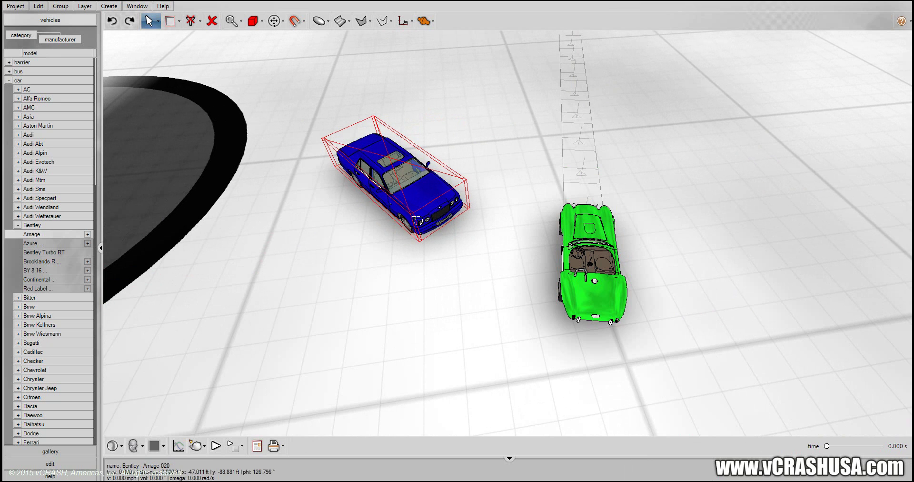
{"action": "left_click_drag", "start_coordinate": [453, 187], "coordinate": [480, 150]}
{"action": "left_click_drag", "start_coordinate": [377, 169], "coordinate": [420, 240]}
Switch to the Select, Move And Manipulate tool with the Bentley selected
{"action": "left_click", "coordinate": [157, 21]}
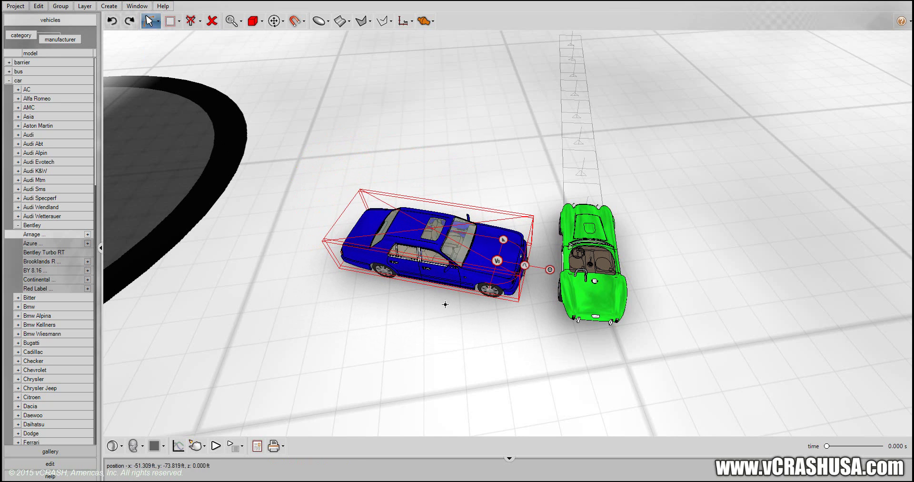
{"action": "middle_click_drag", "start_coordinate": [445, 304], "coordinate": [454, 343]}
{"action": "scroll", "coordinate": [453, 343], "scroll_direction": "up", "scroll_amount": 2}
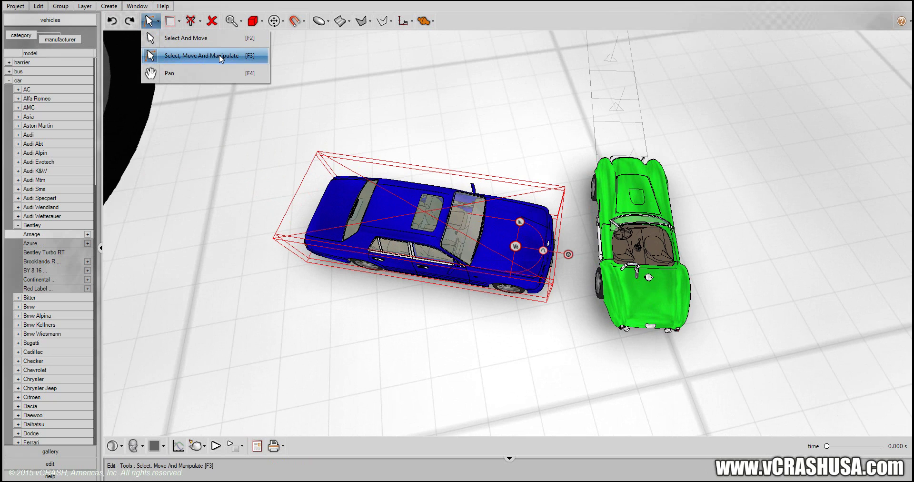
{"action": "left_click", "coordinate": [220, 56]}
{"action": "mouse_move", "coordinate": [398, 227]}
{"action": "left_mouse_down"}
{"action": "mouse_move", "coordinate": [367, 223]}
{"action": "mouse_move", "coordinate": [389, 226]}
{"action": "left_mouse_up"}
{"action": "middle_click_drag", "start_coordinate": [541, 388], "coordinate": [380, 361]}
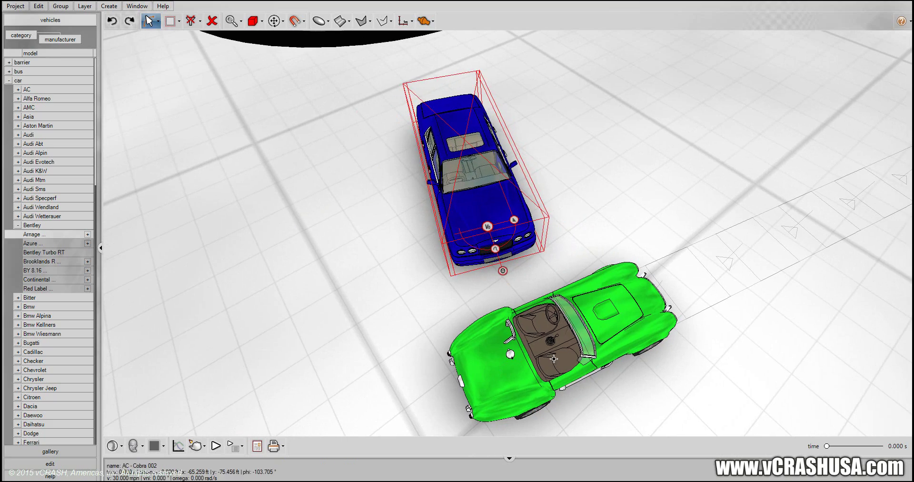
Select the Cobra and use its steering handle to bend its path from the start into a gentle left curve
{"action": "left_click", "coordinate": [586, 319]}
{"action": "left_click_drag", "start_coordinate": [693, 396], "coordinate": [488, 335]}
{"action": "left_click", "coordinate": [468, 293]}
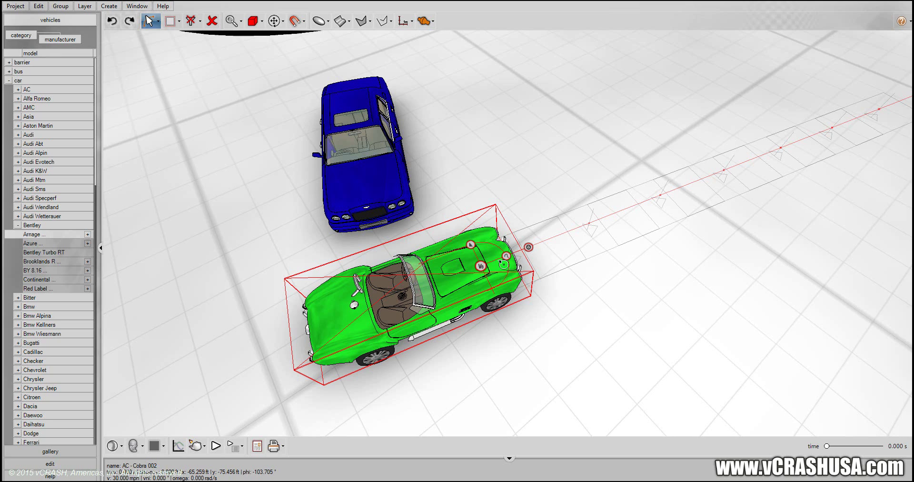
{"action": "mouse_move", "coordinate": [528, 246]}
{"action": "left_mouse_down"}
{"action": "mouse_move", "coordinate": [505, 264]}
{"action": "mouse_move", "coordinate": [531, 271]}
{"action": "mouse_move", "coordinate": [510, 229]}
{"action": "mouse_move", "coordinate": [519, 244]}
{"action": "left_mouse_up"}
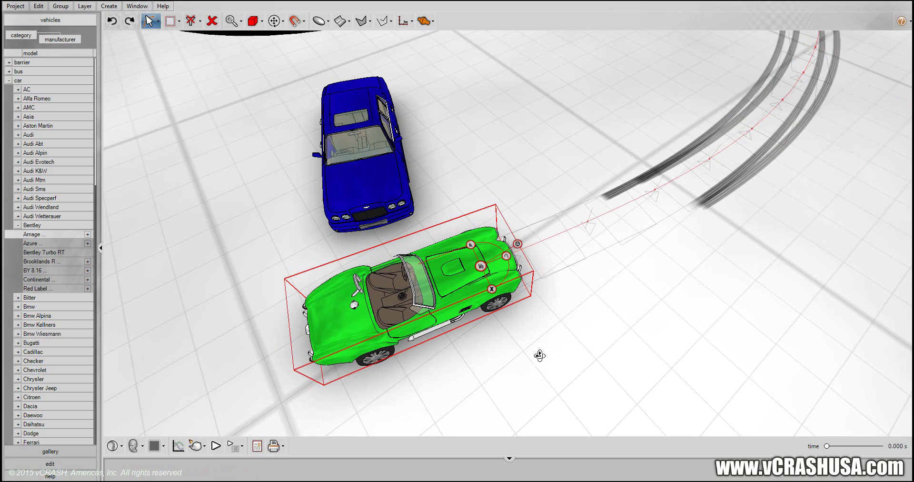
{"action": "middle_click_drag", "start_coordinate": [538, 355], "coordinate": [605, 312]}
{"action": "scroll", "coordinate": [605, 312], "scroll_direction": "down", "scroll_amount": 2}
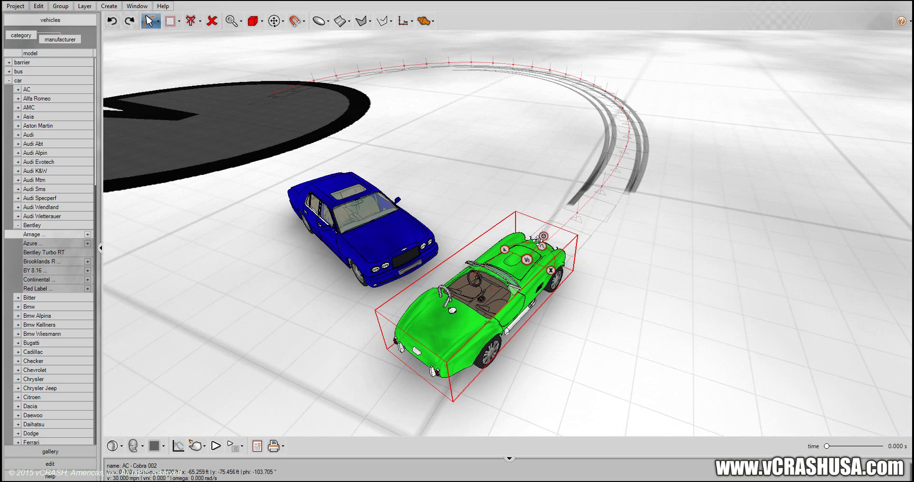
{"action": "left_click_drag", "start_coordinate": [538, 240], "coordinate": [535, 250]}
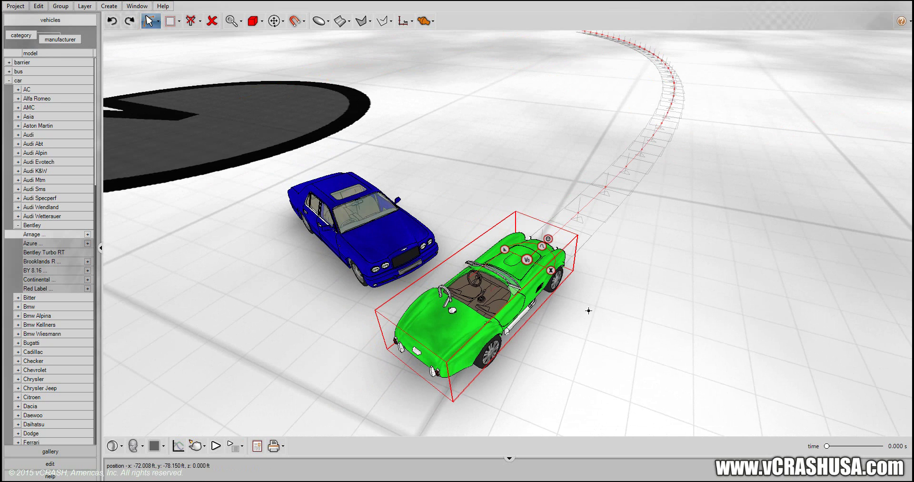
Add a driving sequence to the Cobra at about 0.814 s that steers it to the right
{"action": "scroll", "coordinate": [589, 311], "scroll_direction": "down", "scroll_amount": 3}
{"action": "middle_click_drag", "start_coordinate": [624, 283], "coordinate": [606, 307]}
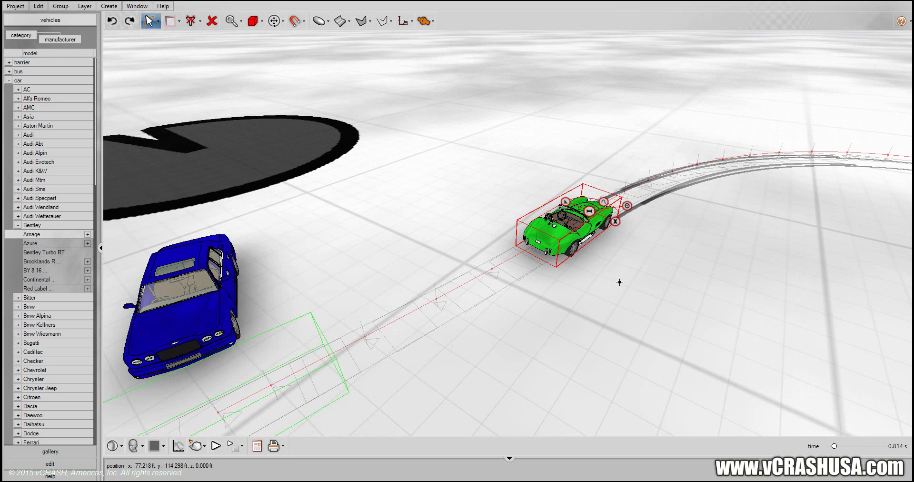
{"action": "middle_click_drag", "start_coordinate": [611, 301], "coordinate": [656, 299]}
{"action": "left_click_drag", "start_coordinate": [592, 413], "coordinate": [604, 384]}
{"action": "scroll", "coordinate": [676, 143], "scroll_direction": "up", "scroll_amount": 2}
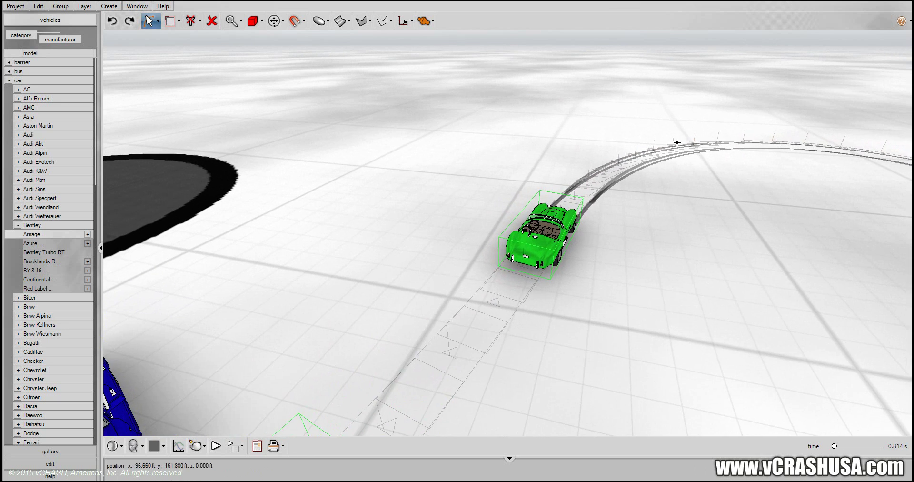
Add another driving sequence to the Cobra at about 1.973 s with a steering angle of about -24° over about 2.15 s
{"action": "left_click_drag", "start_coordinate": [676, 142], "coordinate": [665, 154]}
{"action": "middle_click_drag", "start_coordinate": [707, 193], "coordinate": [720, 218]}
{"action": "left_click_drag", "start_coordinate": [686, 295], "coordinate": [585, 428]}
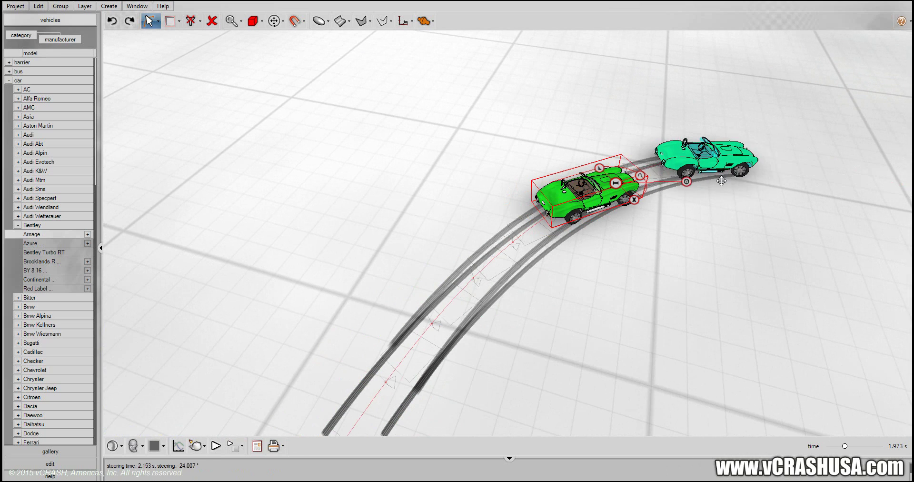
Play the simulation and examine the Cobra's steered path and tire marks from several angles
{"action": "middle_click_drag", "start_coordinate": [649, 326], "coordinate": [750, 325]}
{"action": "middle_click_drag", "start_coordinate": [657, 220], "coordinate": [748, 302]}
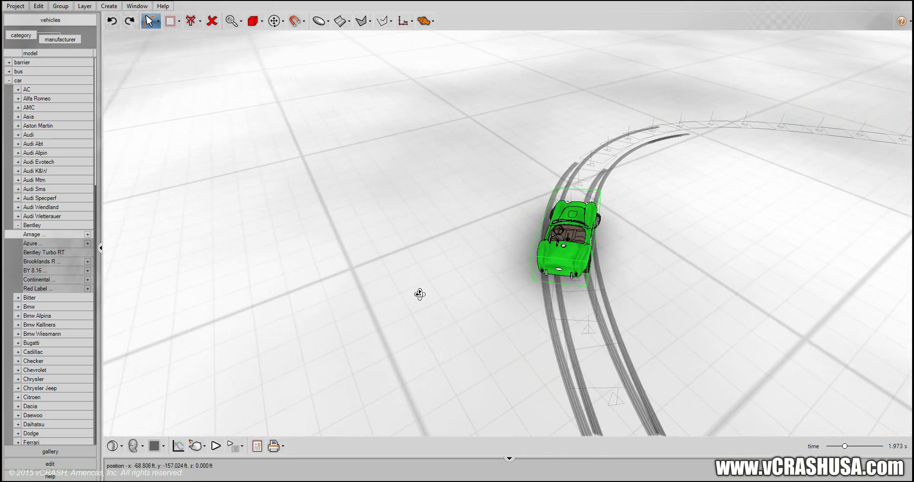
{"action": "middle_click_drag", "start_coordinate": [418, 295], "coordinate": [311, 350]}
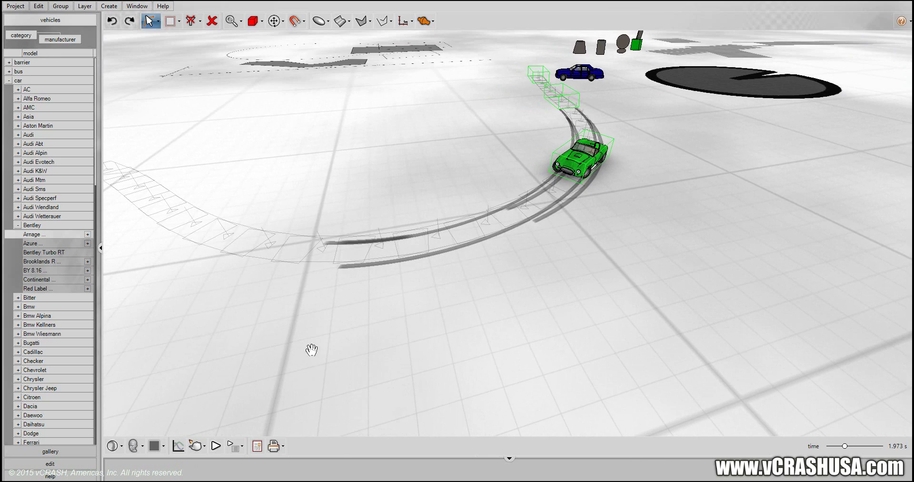
{"action": "left_click", "coordinate": [216, 446]}
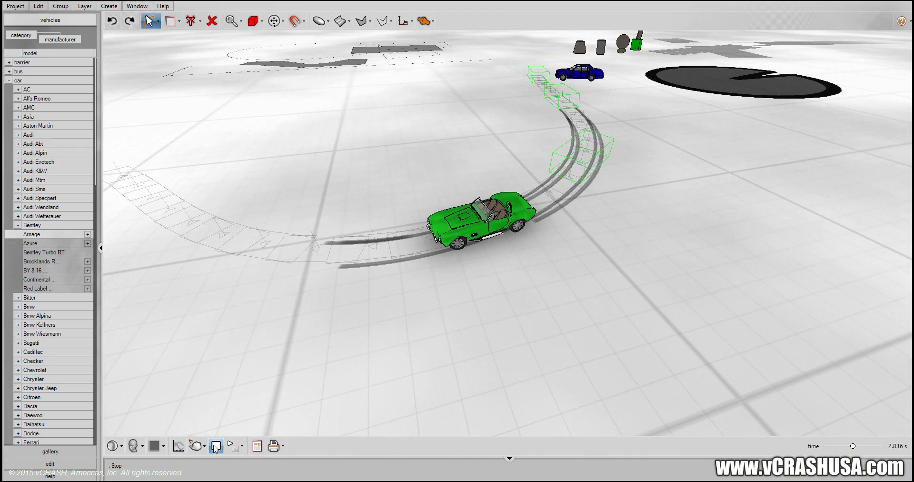
{"action": "middle_click_drag", "start_coordinate": [210, 364], "coordinate": [383, 330]}
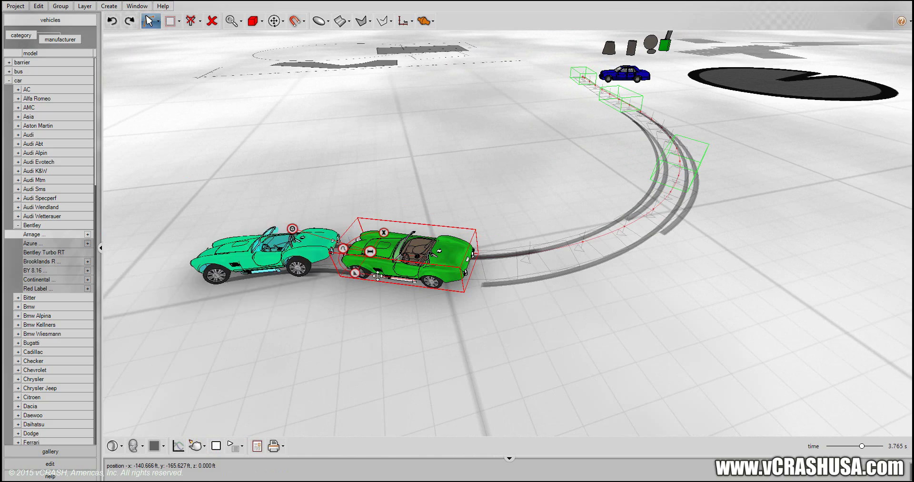
Adjust the braking of the Cobra's last driving sequence with its deceleration handle and review the slowed end of the path
{"action": "left_click_drag", "start_coordinate": [414, 281], "coordinate": [415, 281]}
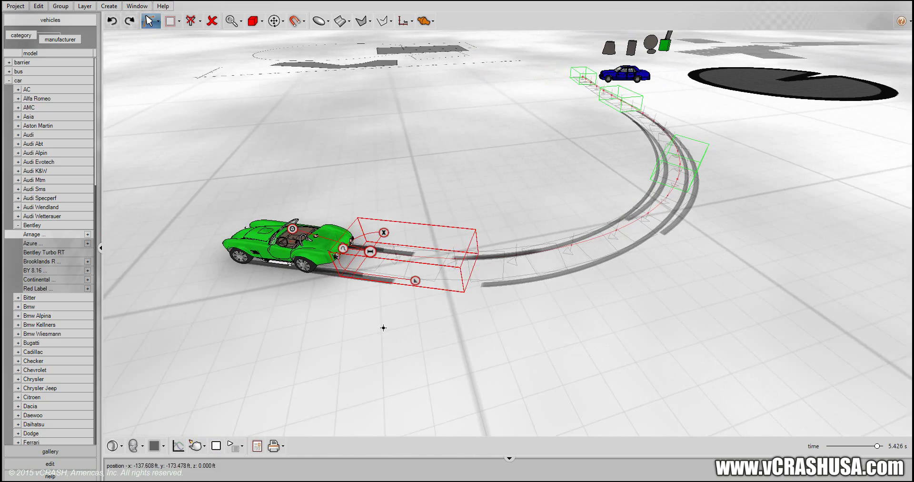
{"action": "middle_click_drag", "start_coordinate": [382, 335], "coordinate": [381, 343]}
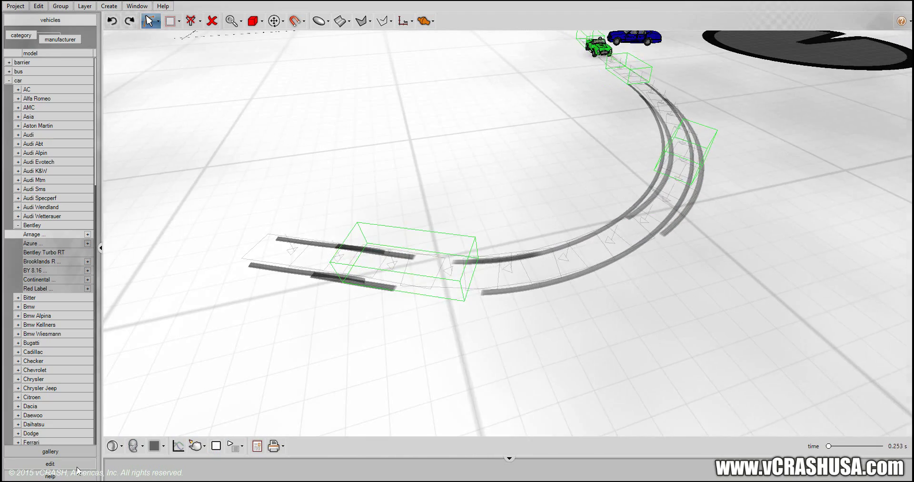
Open the Cobra's sequence properties for editing and review the time and steering settings of its individual deceleration sequences
{"action": "left_click", "coordinate": [50, 464]}
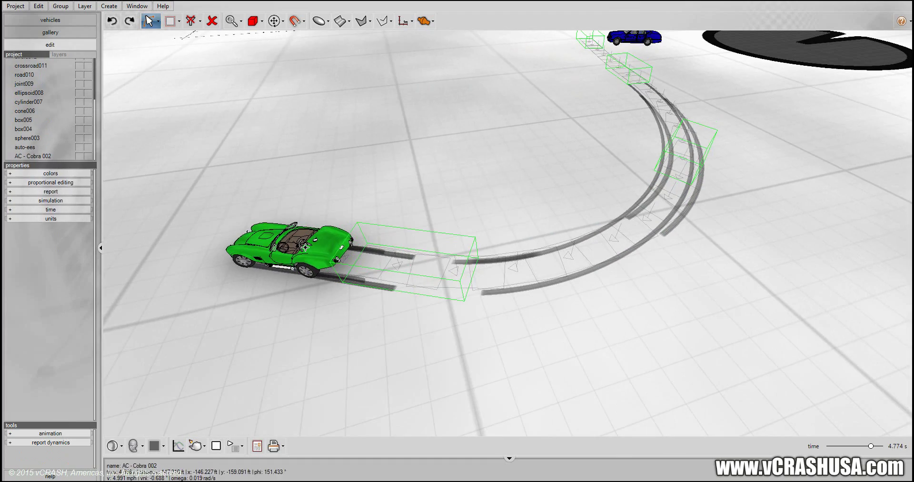
{"action": "left_click", "coordinate": [285, 250]}
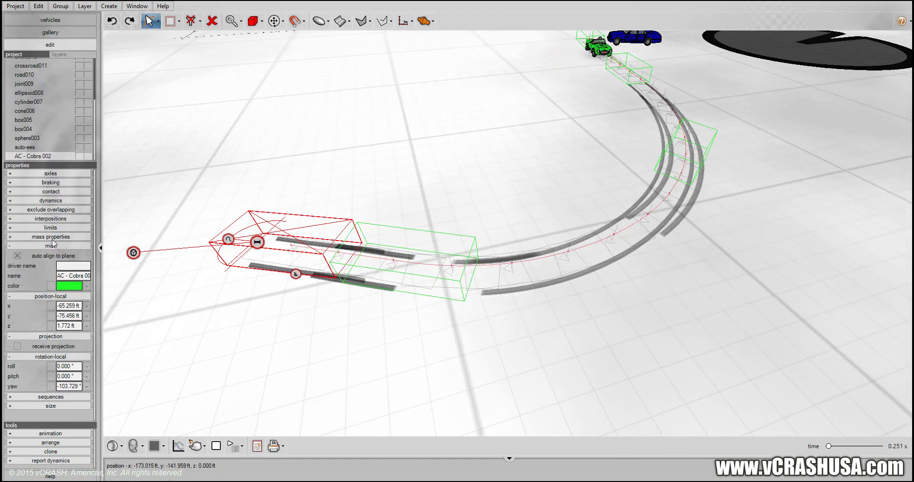
{"action": "left_click", "coordinate": [43, 246]}
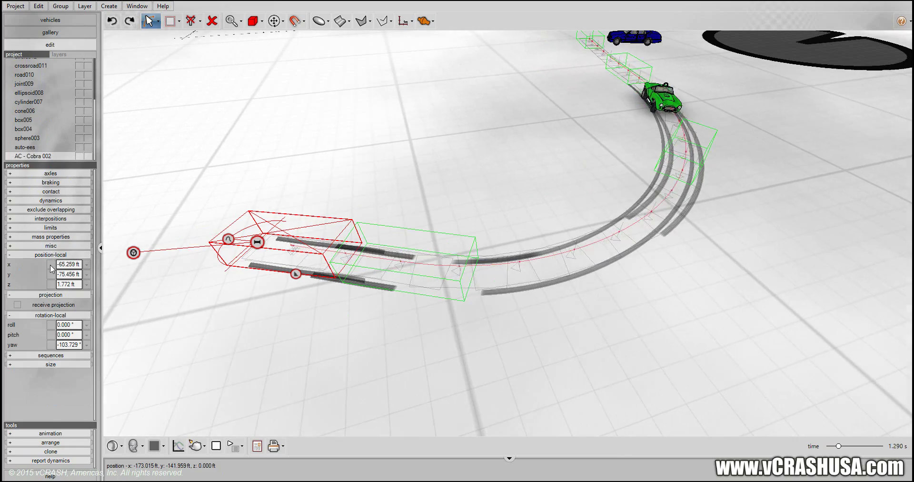
{"action": "left_click", "coordinate": [51, 355]}
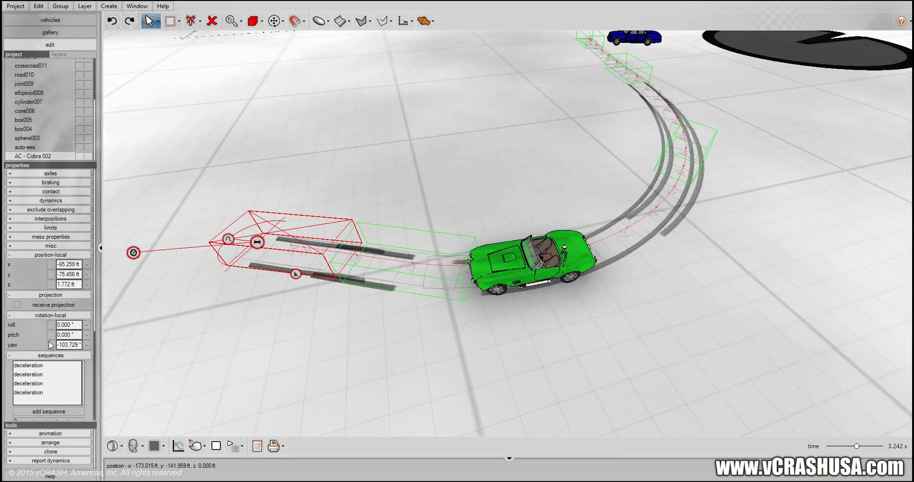
{"action": "left_click", "coordinate": [50, 316]}
{"action": "left_click", "coordinate": [50, 295]}
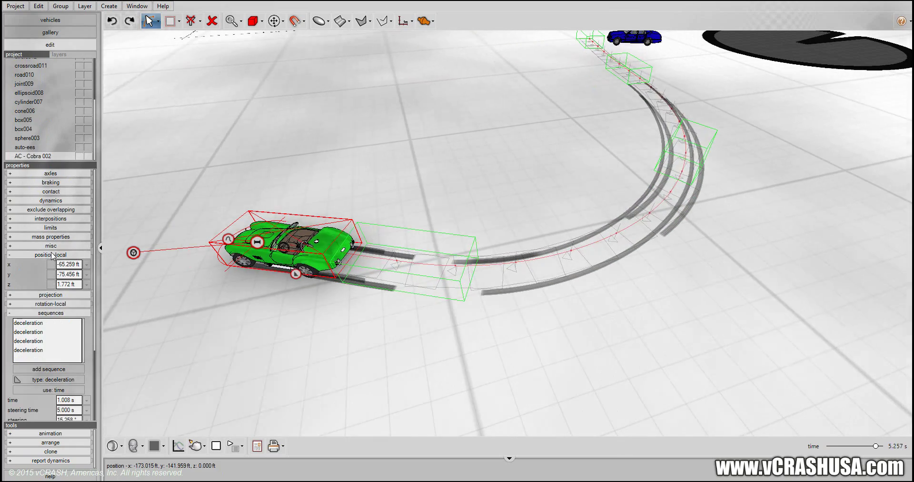
{"action": "left_click", "coordinate": [47, 254]}
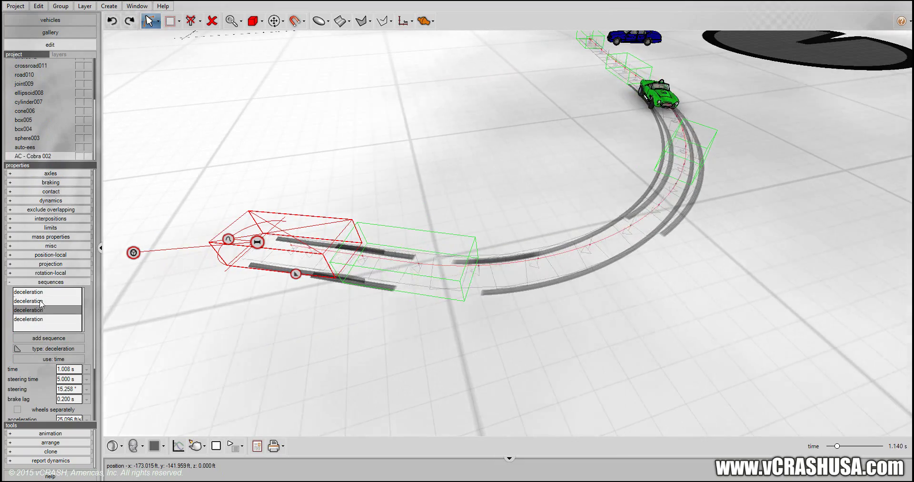
{"action": "left_click", "coordinate": [41, 292]}
{"action": "left_click", "coordinate": [45, 302]}
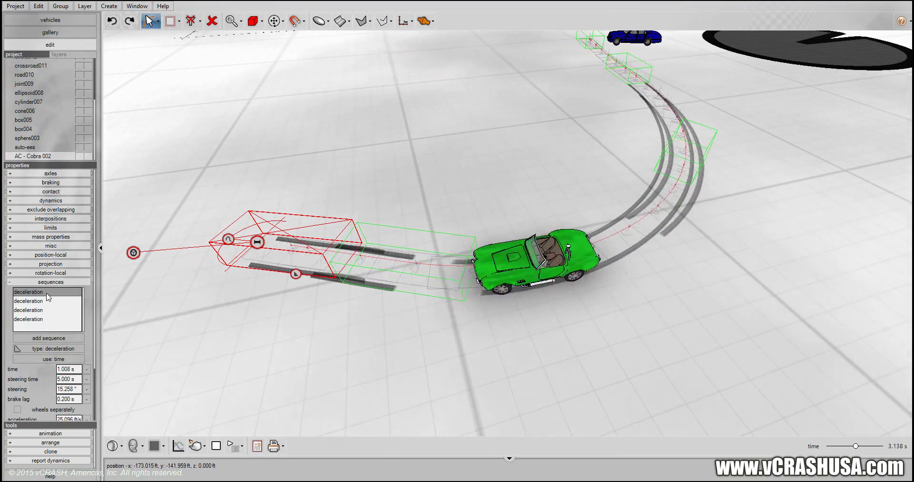
{"action": "left_click", "coordinate": [47, 310]}
{"action": "scroll", "coordinate": [93, 322], "scroll_direction": "down", "scroll_amount": 2}
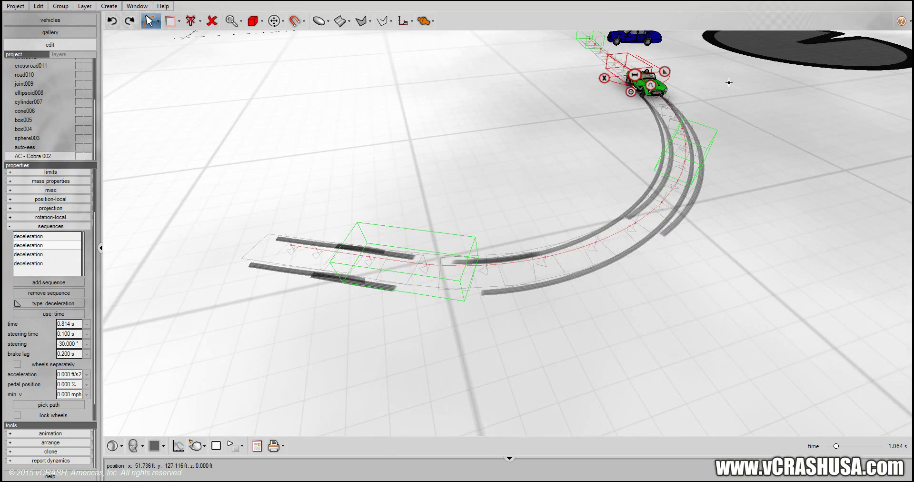
Try other steering settings on the Cobra's 0.814 s sequence, such as -30° over 2.291 s, and restore -30° over 0.1 s
{"action": "left_click", "coordinate": [634, 67]}
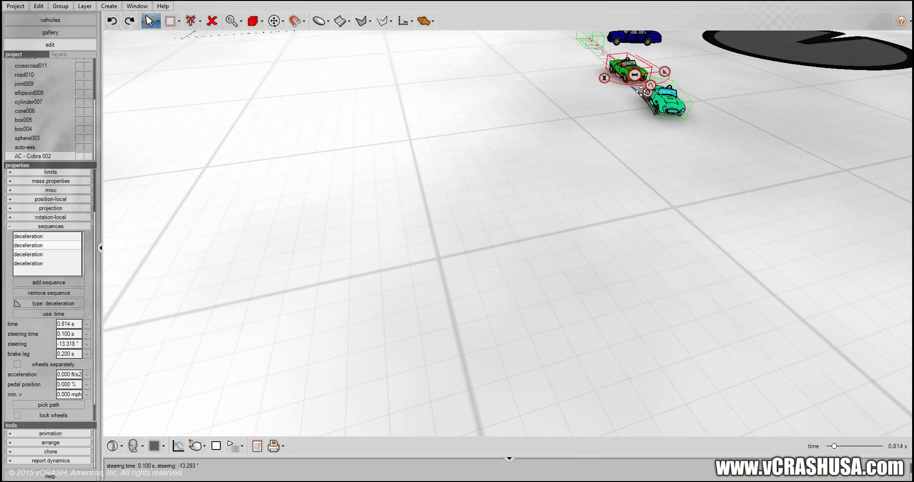
{"action": "mouse_move", "coordinate": [641, 91]}
{"action": "left_mouse_down"}
{"action": "mouse_move", "coordinate": [652, 96]}
{"action": "mouse_move", "coordinate": [645, 100]}
{"action": "left_mouse_up"}
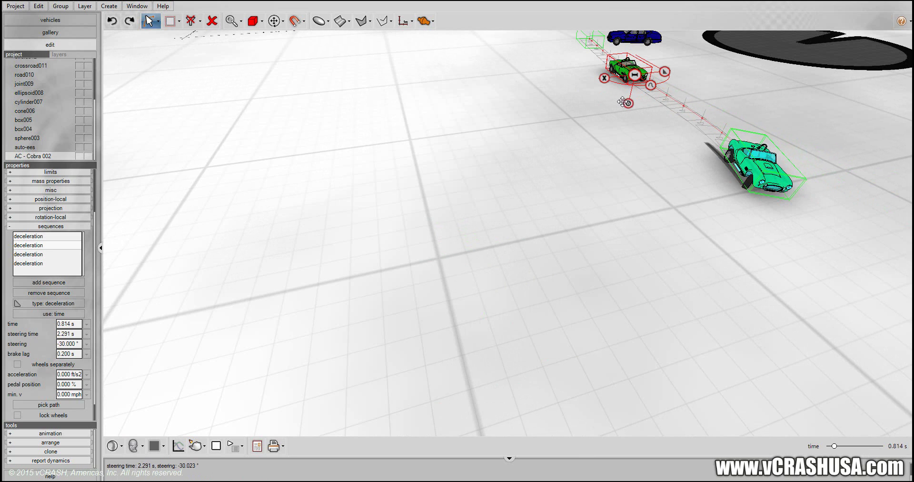
{"action": "left_click_drag", "start_coordinate": [663, 87], "coordinate": [627, 82]}
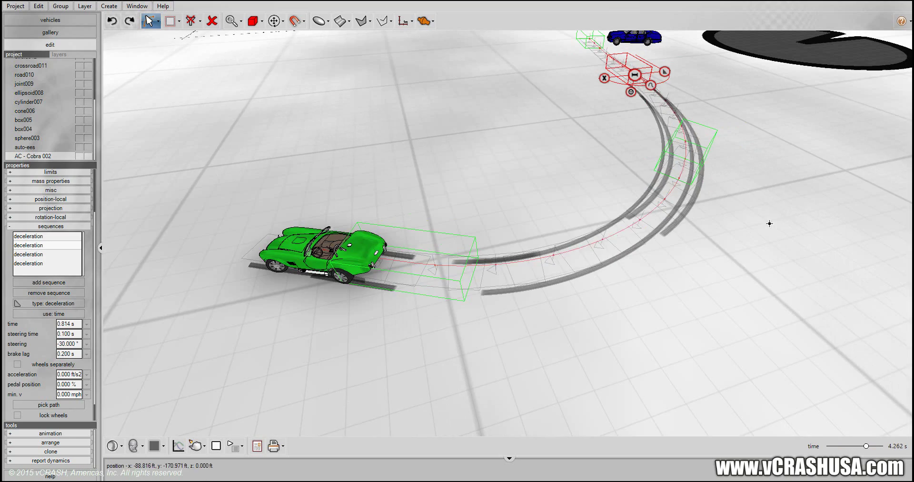
Move the Bentley up against the side of the Cobra at its start position and set the Bentley's initial speed to about 30.4 mph
{"action": "left_click", "coordinate": [756, 188]}
{"action": "left_click_drag", "start_coordinate": [756, 188], "coordinate": [474, 320]}
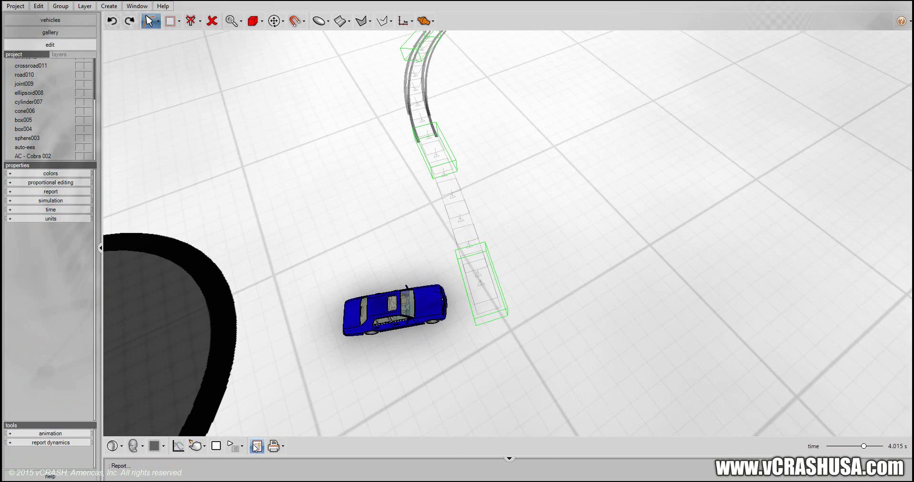
{"action": "left_click", "coordinate": [392, 306]}
{"action": "left_click_drag", "start_coordinate": [393, 307], "coordinate": [404, 289]}
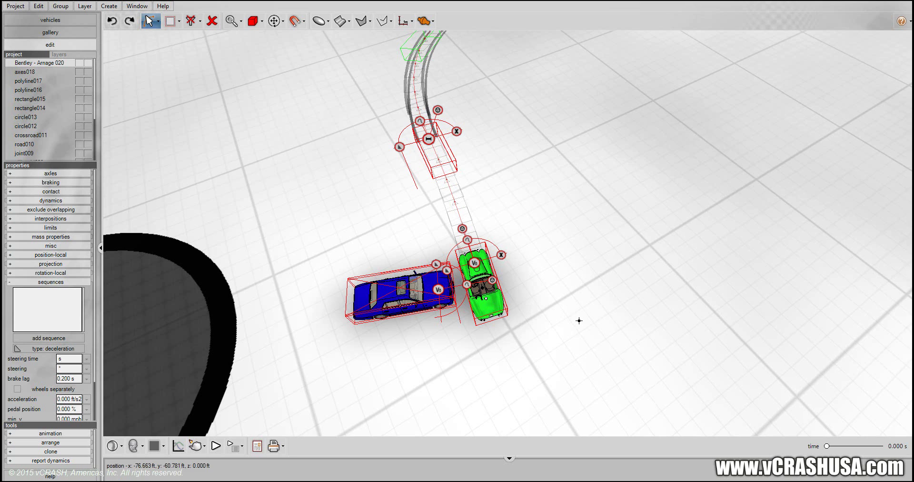
{"action": "middle_click_drag", "start_coordinate": [579, 320], "coordinate": [563, 325]}
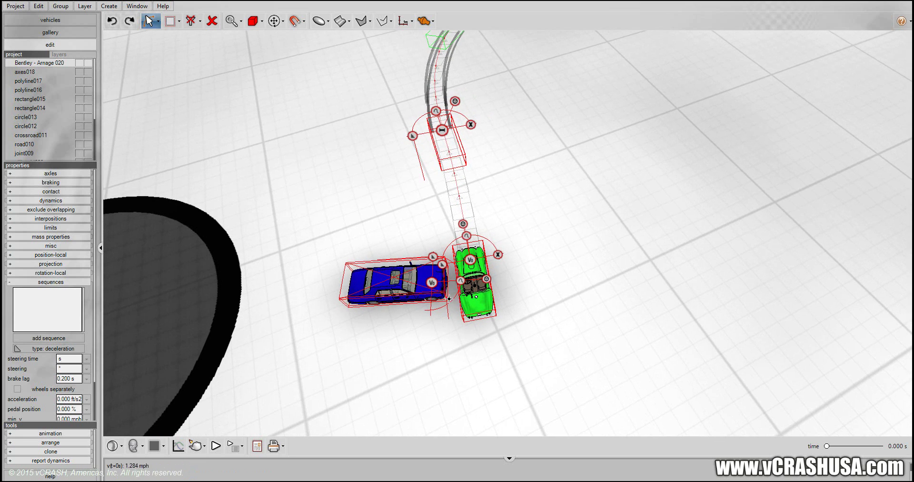
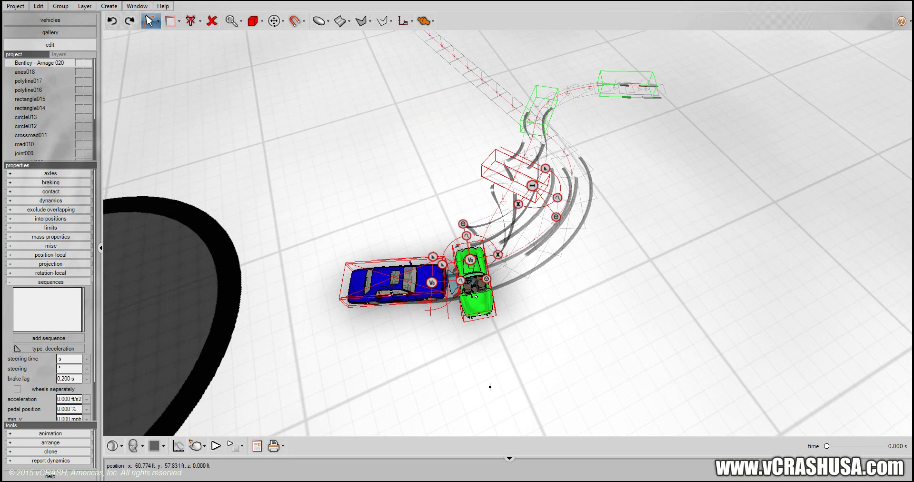
{"action": "middle_click_drag", "start_coordinate": [490, 371], "coordinate": [488, 367]}
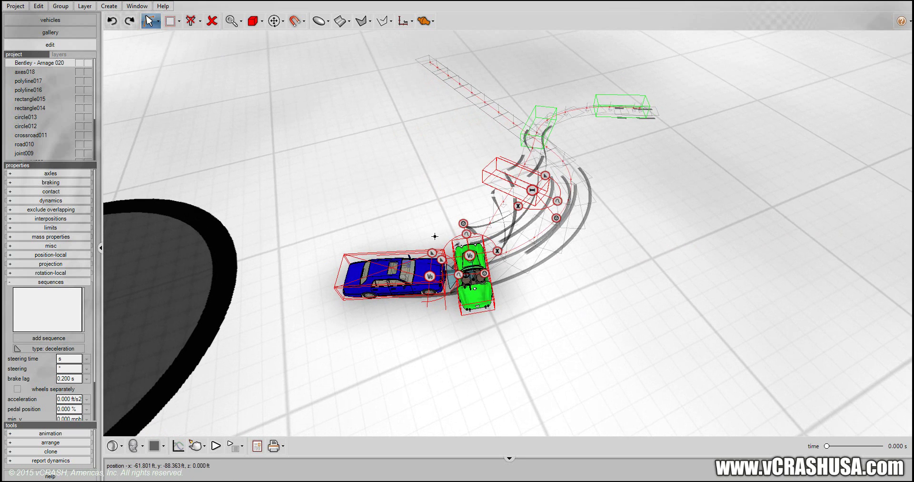
Give the Bentley a braking sequence of about 12.5 ft/s2 with 30° steering over about 1.97 s
{"action": "left_click_drag", "start_coordinate": [427, 252], "coordinate": [404, 254]}
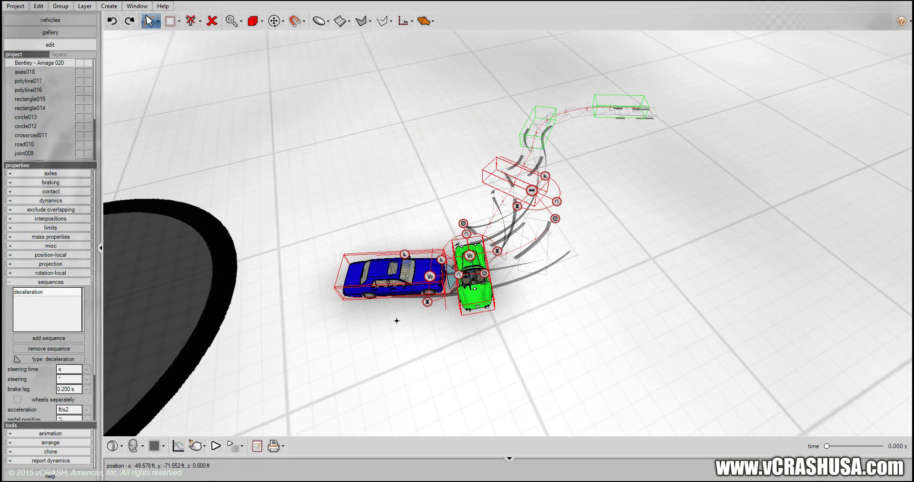
{"action": "scroll", "coordinate": [388, 208], "scroll_direction": "up", "scroll_amount": 3}
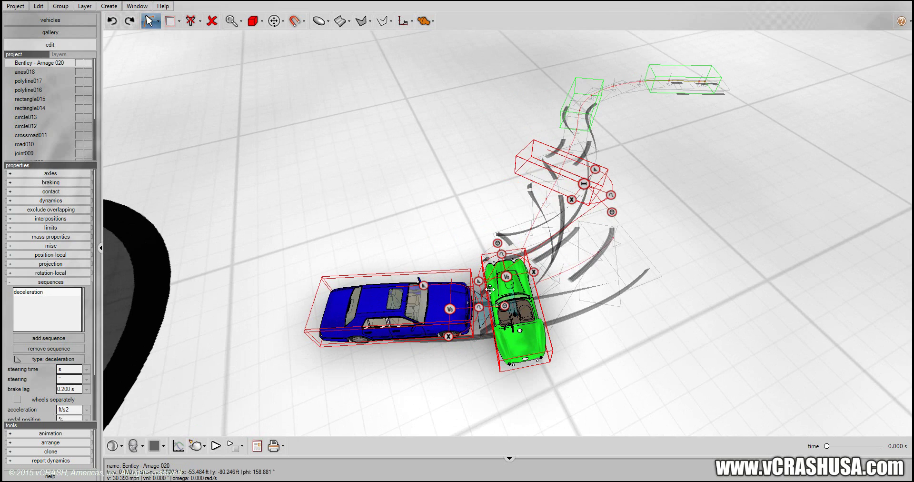
{"action": "left_click_drag", "start_coordinate": [498, 319], "coordinate": [495, 325]}
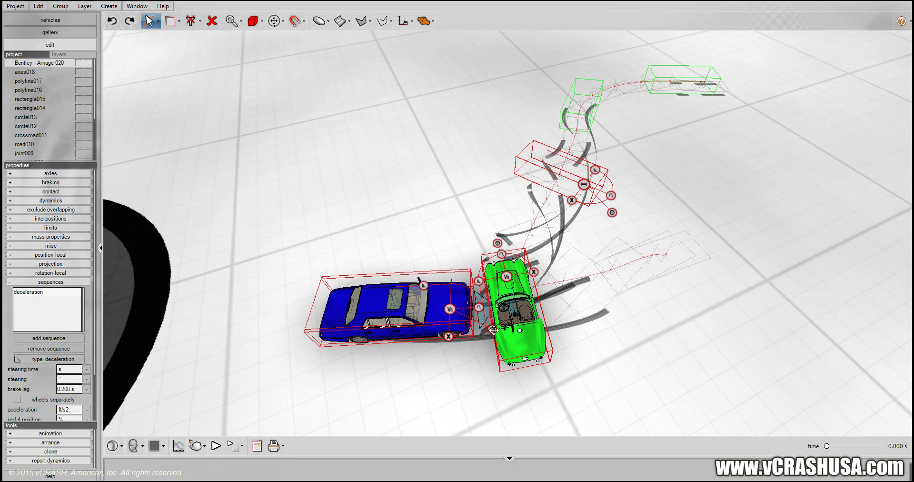
{"action": "left_click_drag", "start_coordinate": [492, 329], "coordinate": [483, 260]}
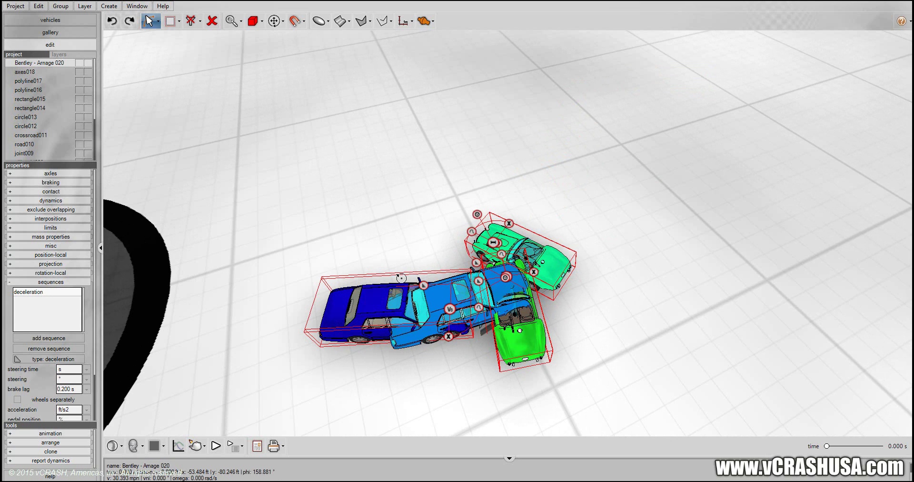
Select only the Bentley and set its initial speed to about 56.6 mph
{"action": "left_click", "coordinate": [402, 297]}
{"action": "right_click", "coordinate": [412, 304]}
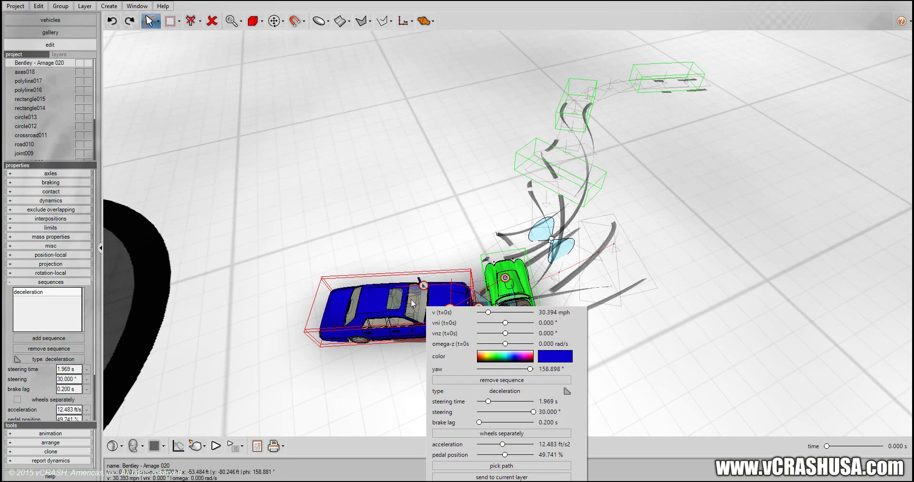
{"action": "left_click_drag", "start_coordinate": [494, 312], "coordinate": [498, 313]}
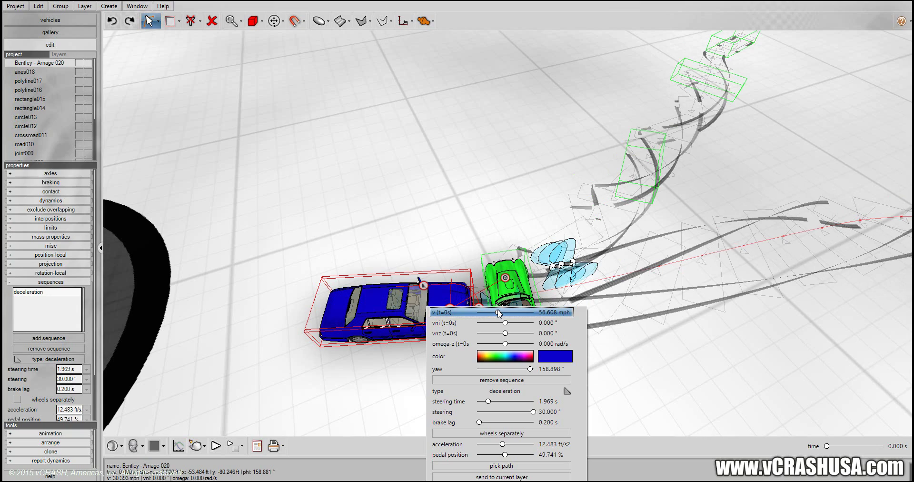
{"action": "left_click", "coordinate": [371, 380]}
Play the simulation, changing a playback option, and examine the Bentley's collision with the Cobra from a lower viewpoint
{"action": "left_click", "coordinate": [214, 449]}
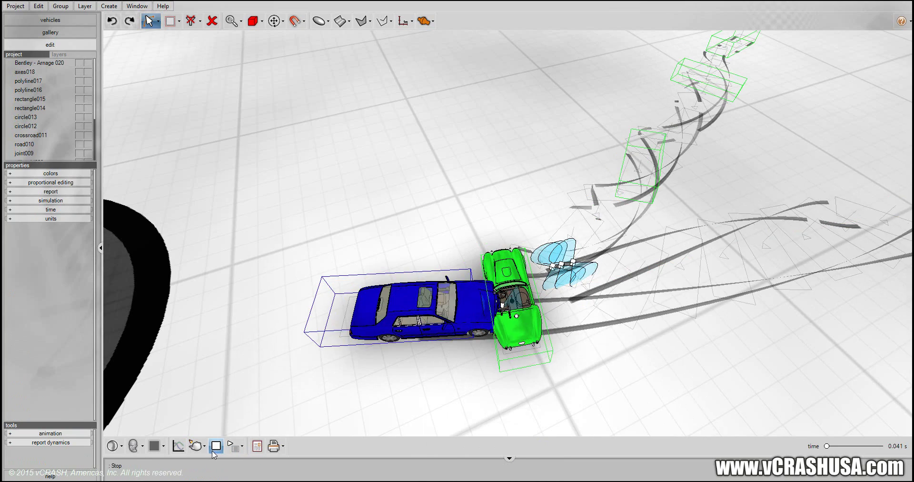
{"action": "middle_click_drag", "start_coordinate": [398, 412], "coordinate": [444, 382]}
{"action": "middle_click_drag", "start_coordinate": [536, 391], "coordinate": [473, 398]}
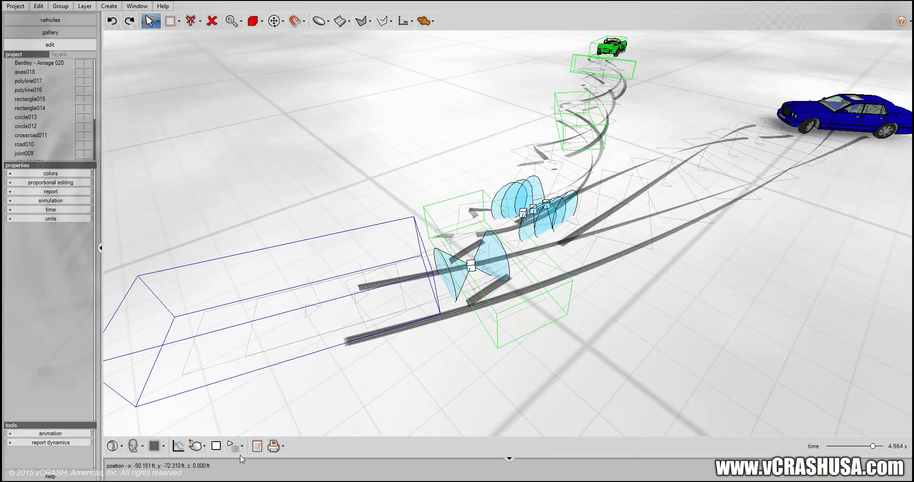
{"action": "left_click", "coordinate": [234, 445]}
{"action": "left_click", "coordinate": [255, 394]}
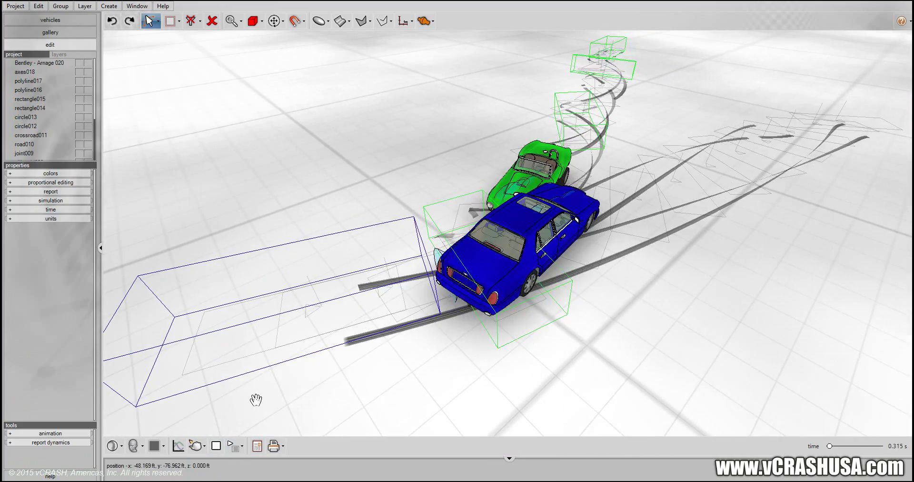
{"action": "left_click", "coordinate": [216, 446]}
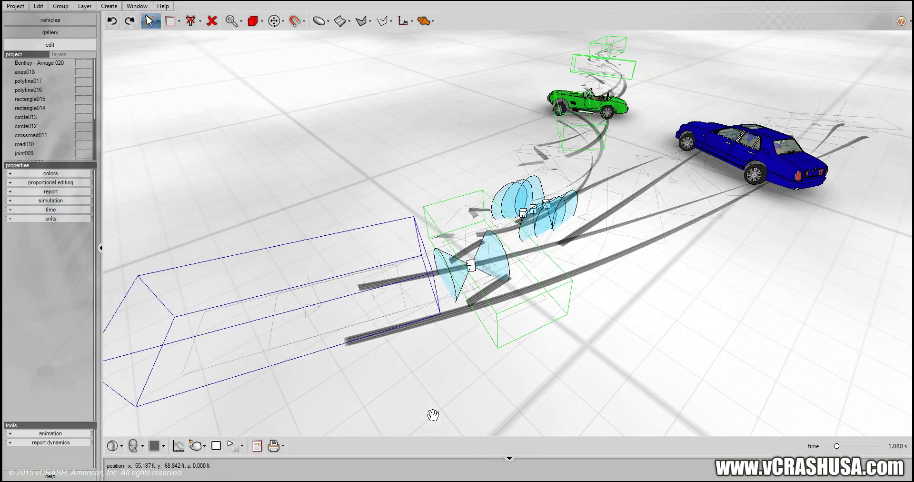
Select the Bentley and the Cobra together and adjust the Bentley's braking with its deceleration handle
{"action": "left_click", "coordinate": [342, 342]}
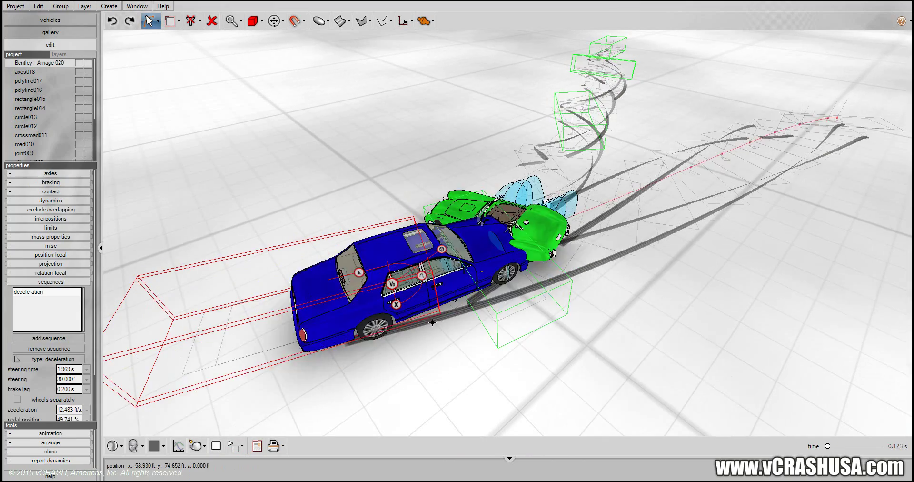
{"action": "left_click", "coordinate": [466, 197]}
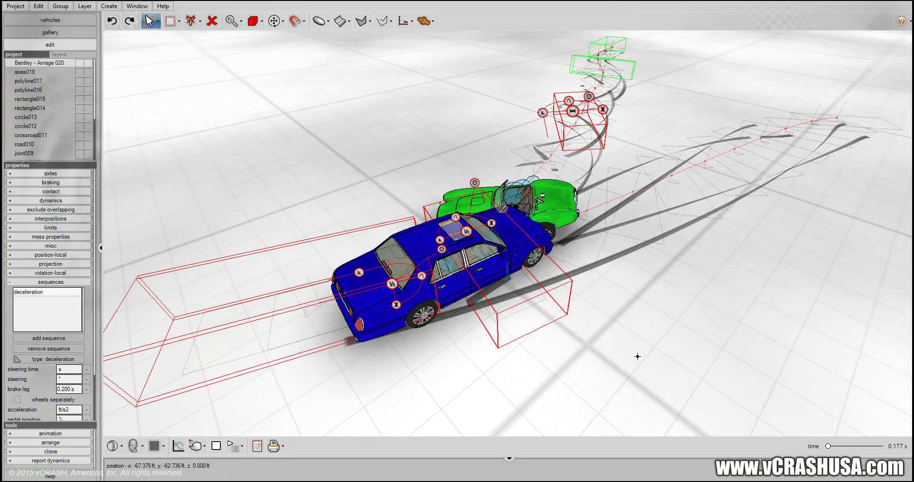
{"action": "left_click", "coordinate": [349, 283]}
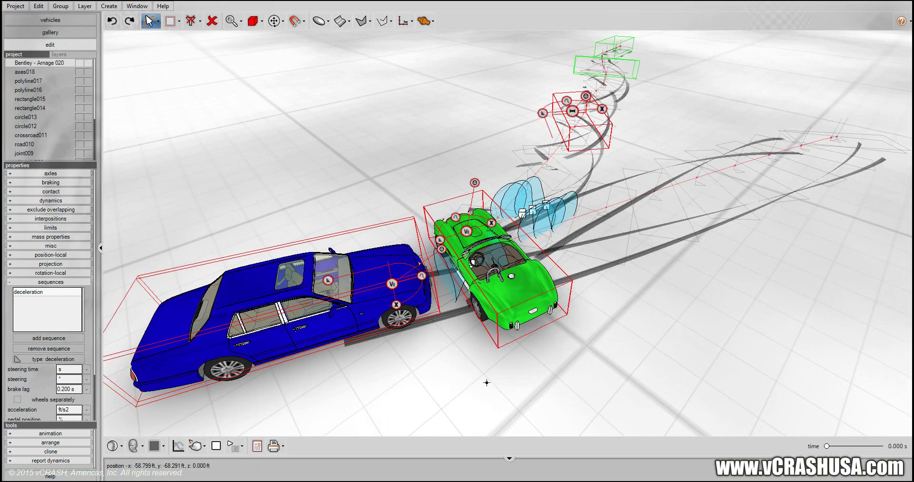
Select the Cobra and delete it from the scene
{"action": "middle_click_drag", "start_coordinate": [486, 382], "coordinate": [555, 402]}
{"action": "scroll", "coordinate": [555, 401], "scroll_direction": "down", "scroll_amount": 2}
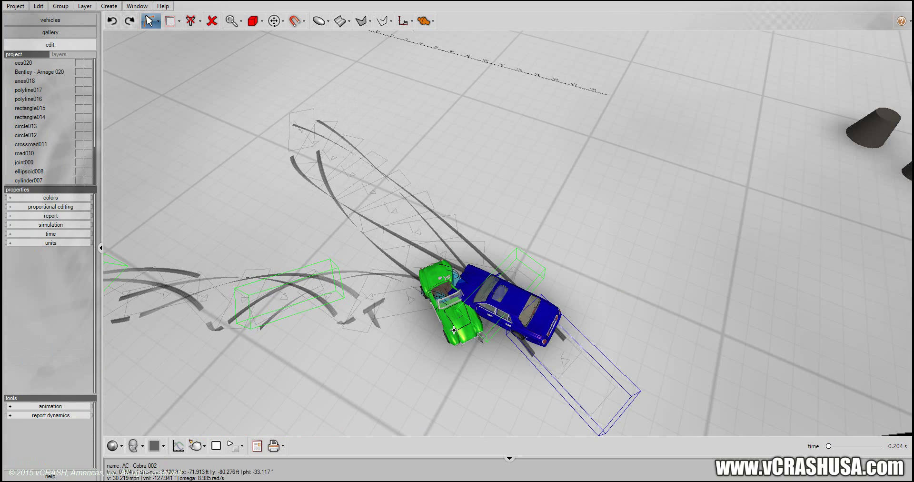
{"action": "left_click", "coordinate": [454, 329]}
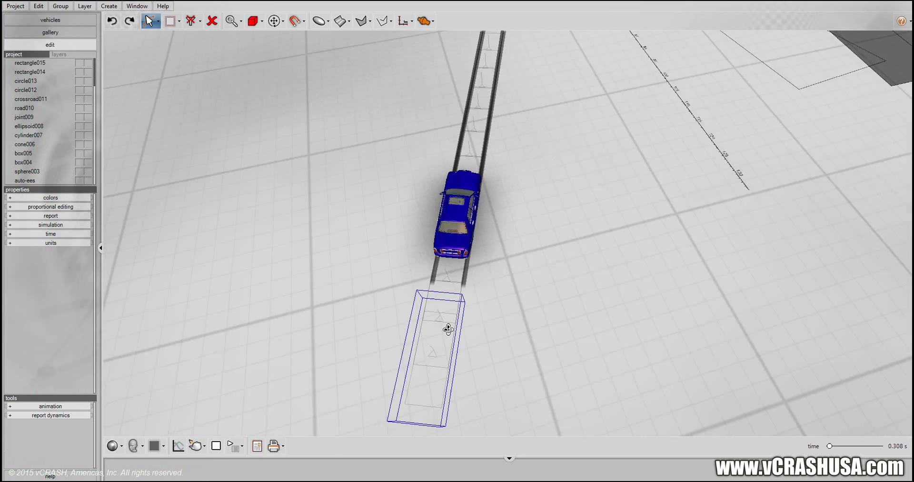
{"action": "middle_click_drag", "start_coordinate": [448, 329], "coordinate": [376, 296]}
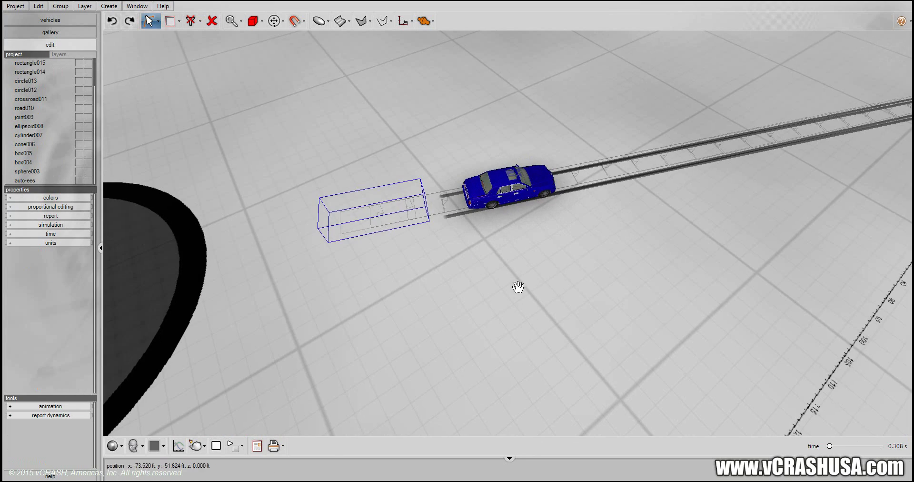
{"action": "middle_click_drag", "start_coordinate": [518, 287], "coordinate": [376, 274]}
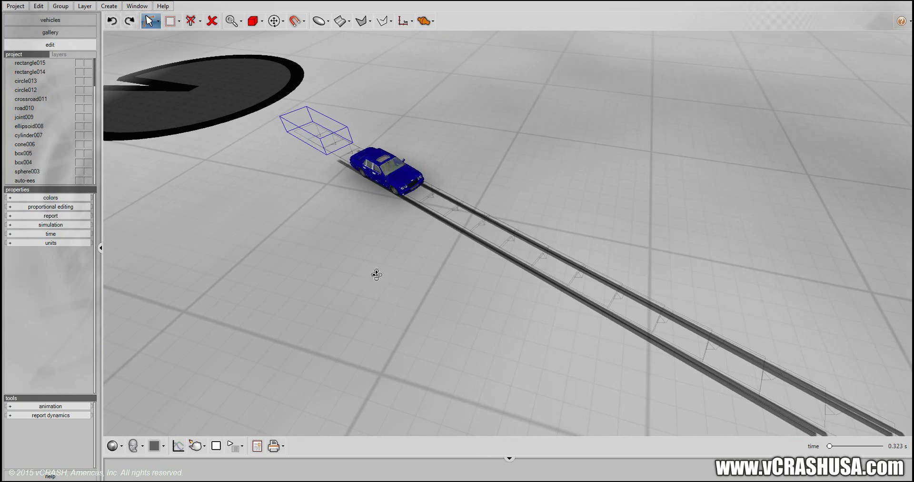
Insert a standing pedestrian from the multibody category of the vehicle library beside the start of the Bentley's skid marks
{"action": "scroll", "coordinate": [357, 231], "scroll_direction": "up", "scroll_amount": 1}
{"action": "middle_click_drag", "start_coordinate": [361, 228], "coordinate": [356, 303]}
{"action": "scroll", "coordinate": [356, 302], "scroll_direction": "up", "scroll_amount": 4}
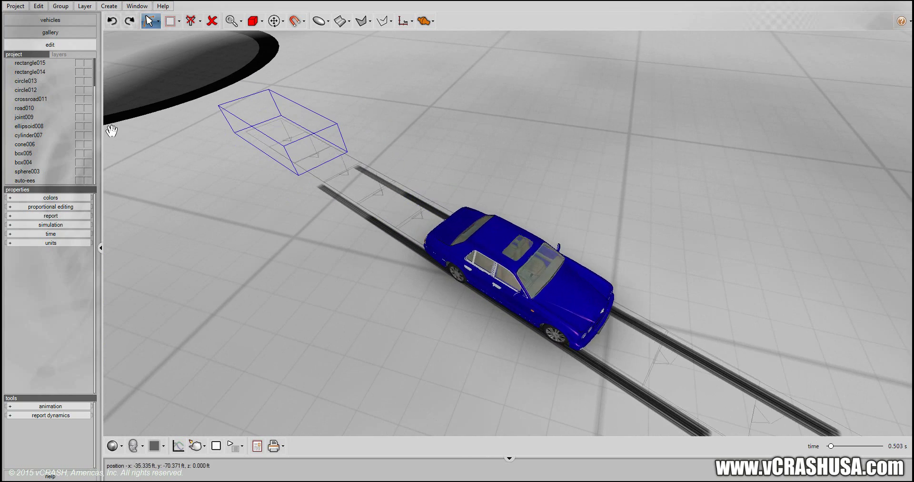
{"action": "left_click", "coordinate": [58, 22]}
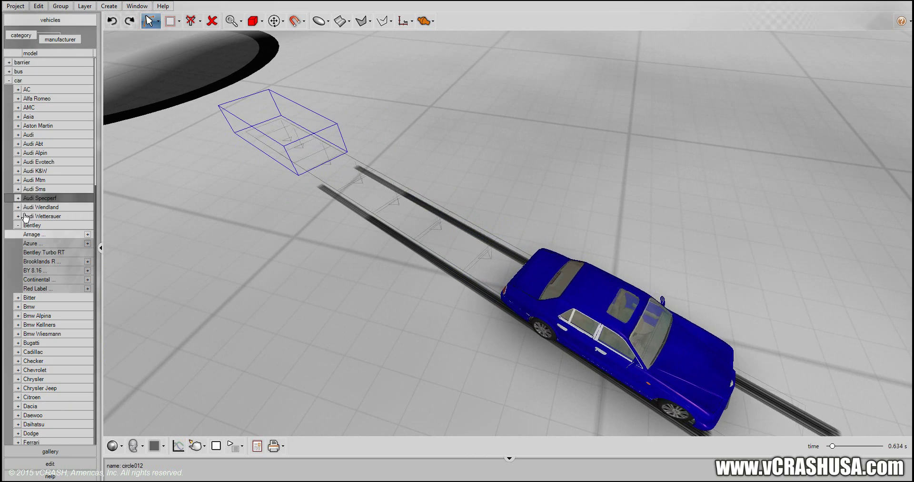
{"action": "left_click", "coordinate": [18, 227]}
{"action": "scroll", "coordinate": [92, 433], "scroll_direction": "down", "scroll_amount": 15}
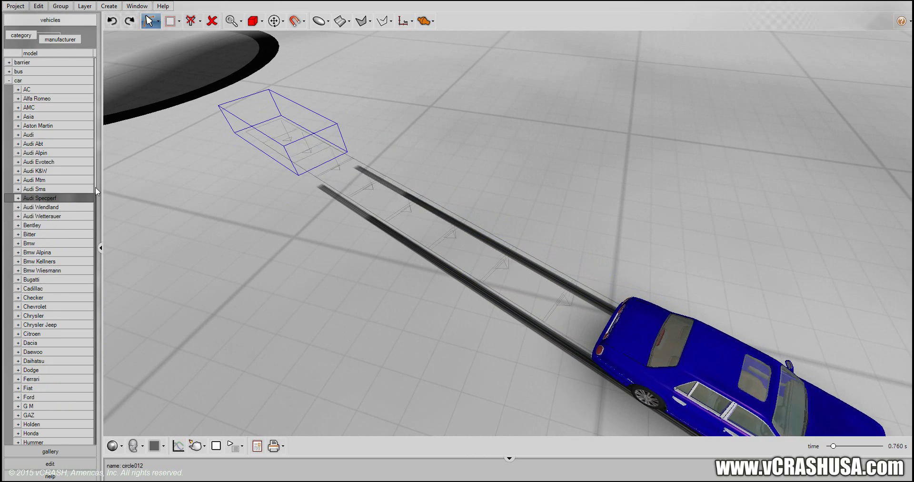
{"action": "scroll", "coordinate": [91, 432], "scroll_direction": "down", "scroll_amount": 3}
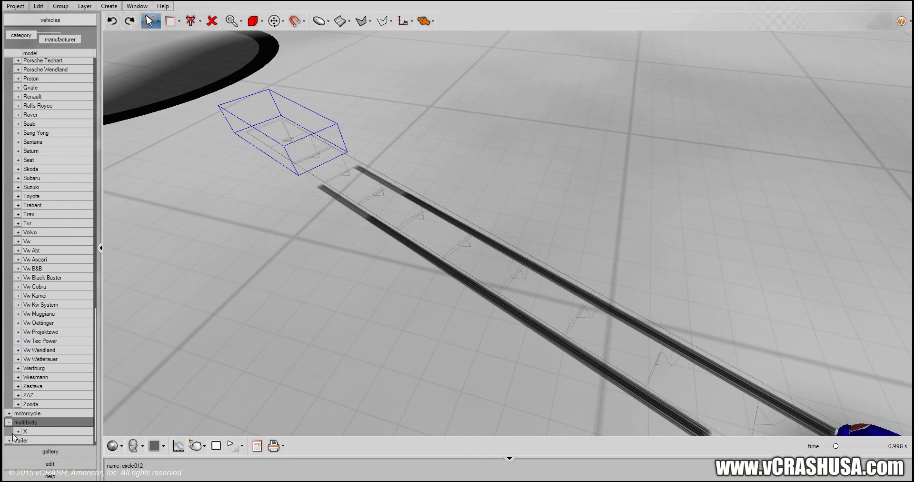
{"action": "scroll", "coordinate": [96, 333], "scroll_direction": "down", "scroll_amount": 3}
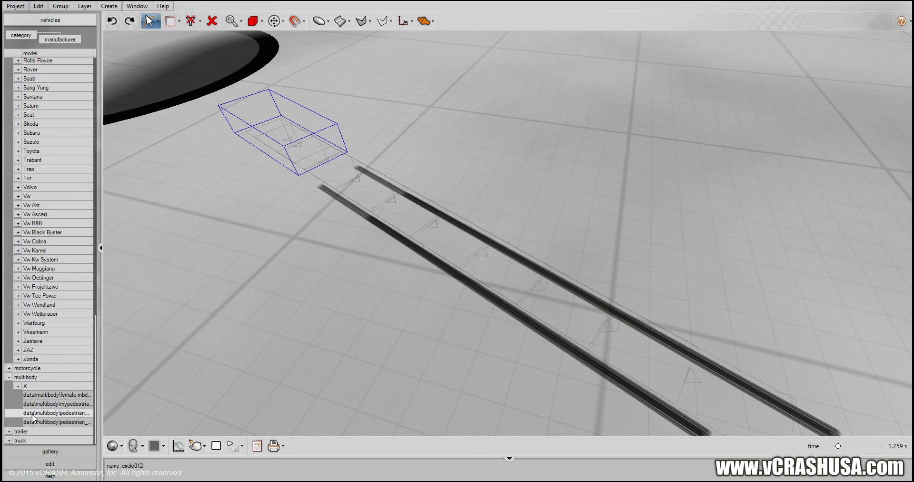
{"action": "left_click_drag", "start_coordinate": [324, 238], "coordinate": [324, 238]}
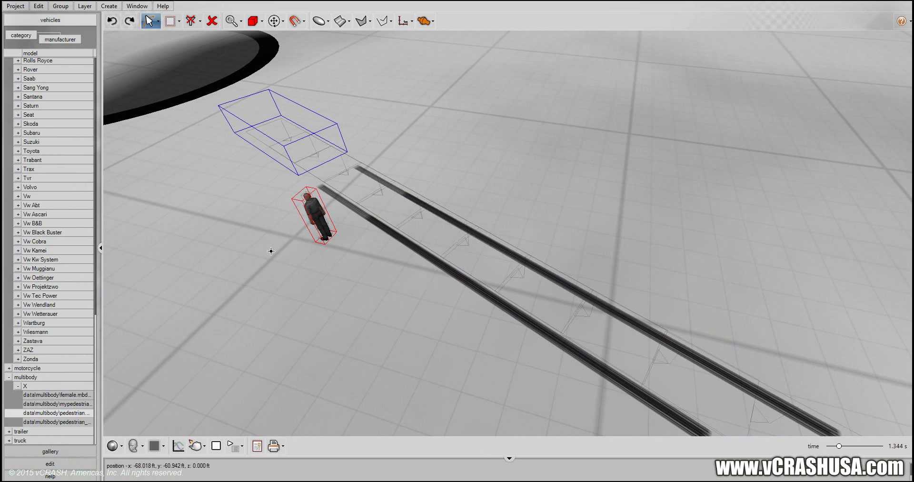
Move the pedestrian into the Bentley's path, just ahead of the car's starting position
{"action": "middle_click_drag", "start_coordinate": [280, 253], "coordinate": [328, 330]}
{"action": "scroll", "coordinate": [330, 333], "scroll_direction": "up", "scroll_amount": 2}
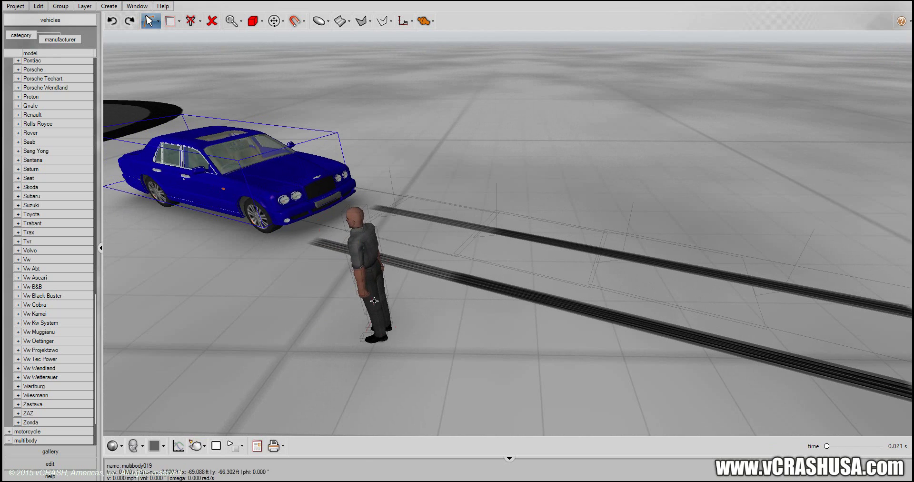
{"action": "left_click_drag", "start_coordinate": [374, 300], "coordinate": [460, 236]}
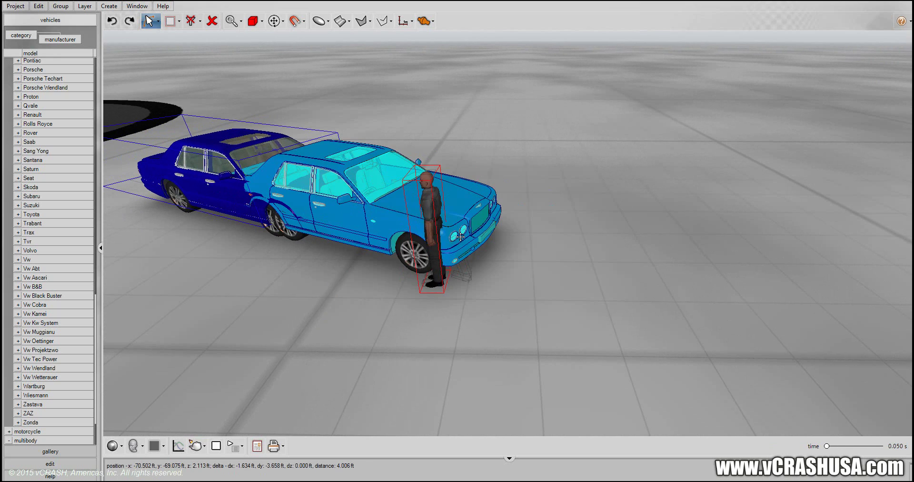
Check the pedestrian's impact path along the skid marks and rotate the Bentley slightly at its starting position
{"action": "middle_click_drag", "start_coordinate": [421, 321], "coordinate": [780, 343]}
{"action": "scroll", "coordinate": [780, 343], "scroll_direction": "down", "scroll_amount": 5}
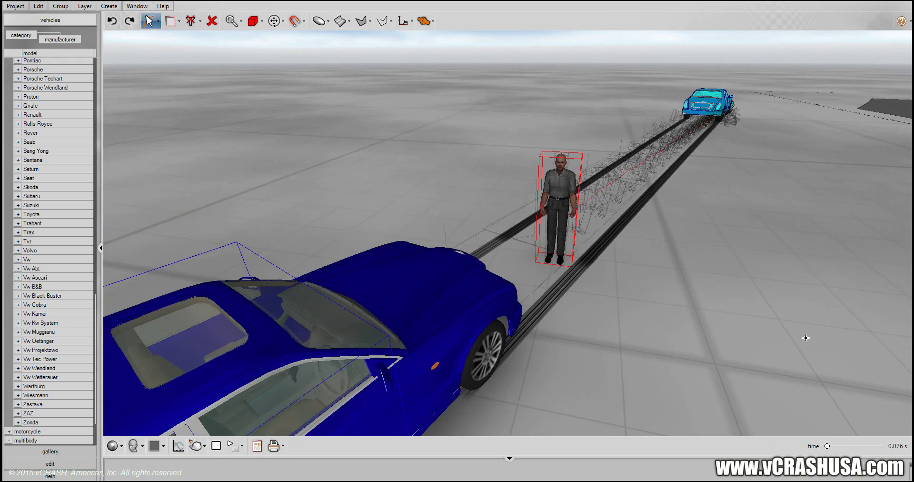
{"action": "middle_click_drag", "start_coordinate": [754, 211], "coordinate": [768, 162]}
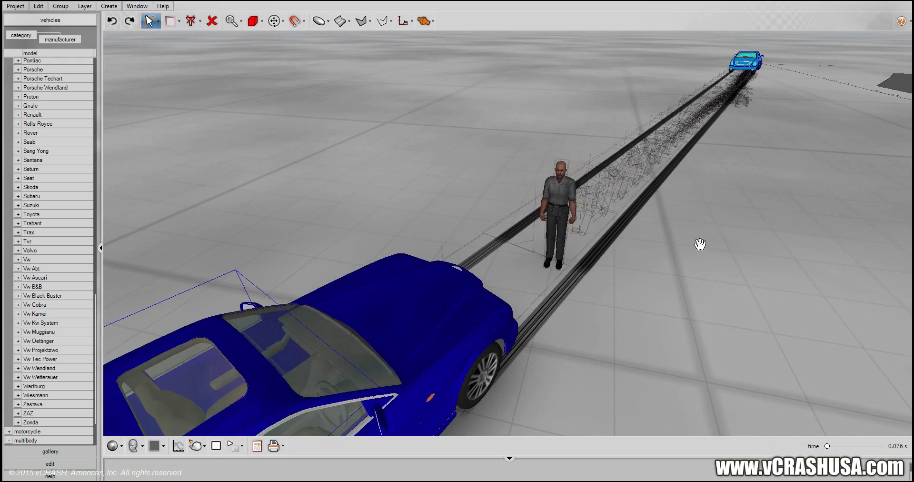
{"action": "middle_click_drag", "start_coordinate": [699, 244], "coordinate": [573, 374]}
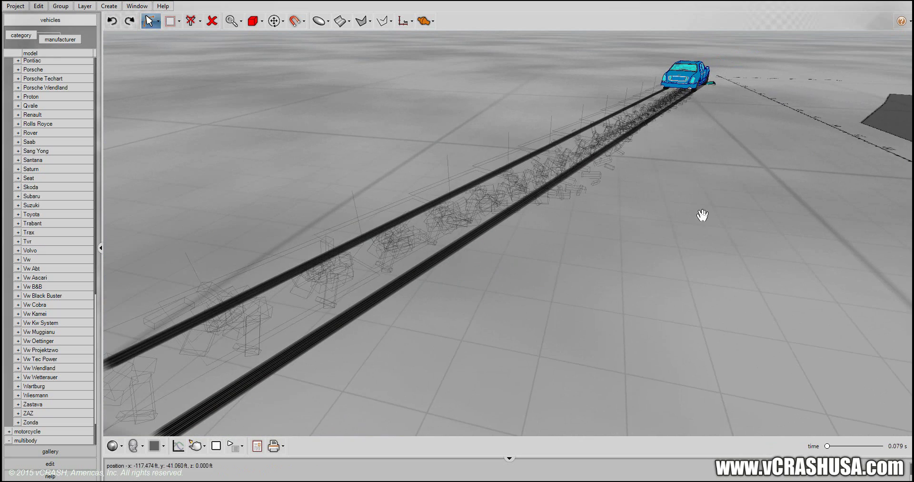
{"action": "scroll", "coordinate": [680, 243], "scroll_direction": "up", "scroll_amount": 6}
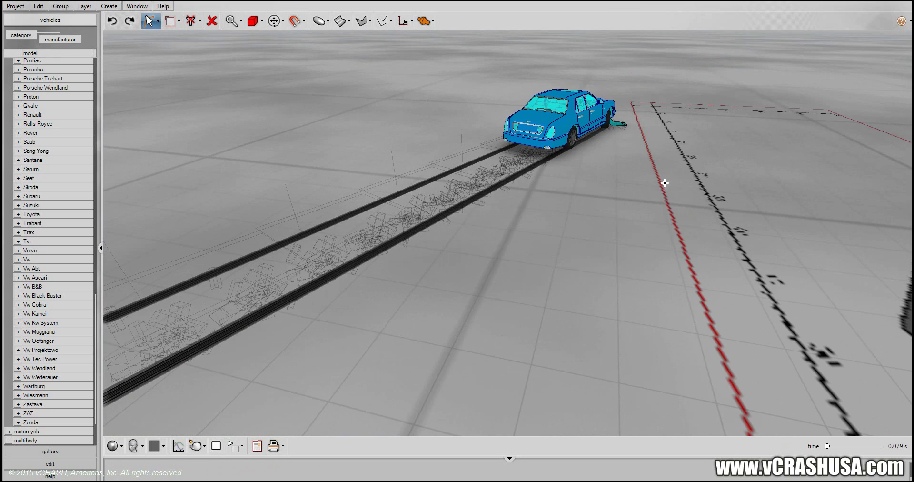
{"action": "left_click_drag", "start_coordinate": [674, 246], "coordinate": [770, 213]}
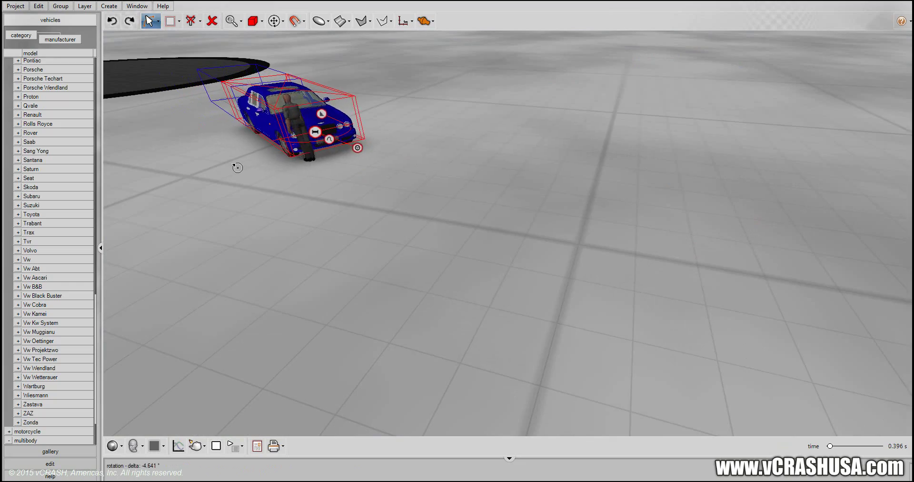
Examine the pedestrian's throw, tumbling and landing from several viewpoints around the Bentley while the simulation plays
{"action": "scroll", "coordinate": [241, 179], "scroll_direction": "up", "scroll_amount": 3}
{"action": "middle_click_drag", "start_coordinate": [287, 249], "coordinate": [608, 262]}
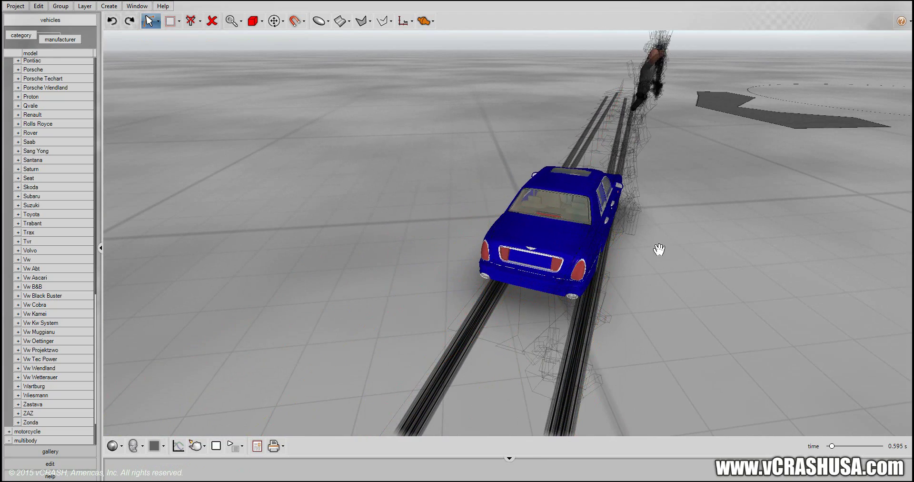
{"action": "middle_click_drag", "start_coordinate": [659, 249], "coordinate": [601, 287]}
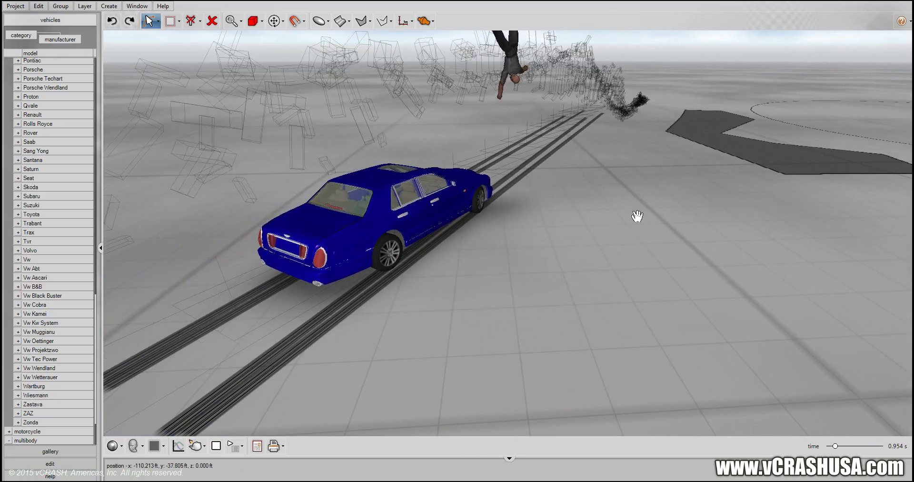
{"action": "middle_click_drag", "start_coordinate": [602, 243], "coordinate": [516, 404]}
{"action": "middle_click_drag", "start_coordinate": [586, 213], "coordinate": [173, 340]}
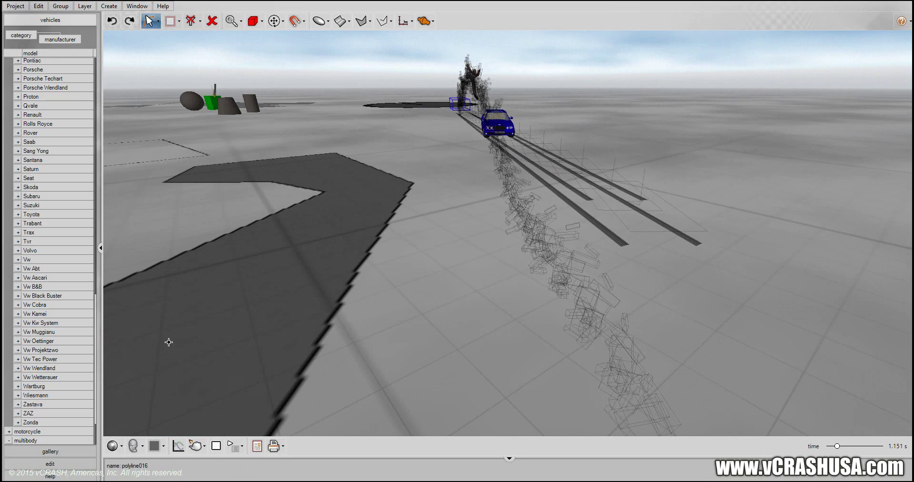
{"action": "middle_click_drag", "start_coordinate": [347, 305], "coordinate": [409, 300]}
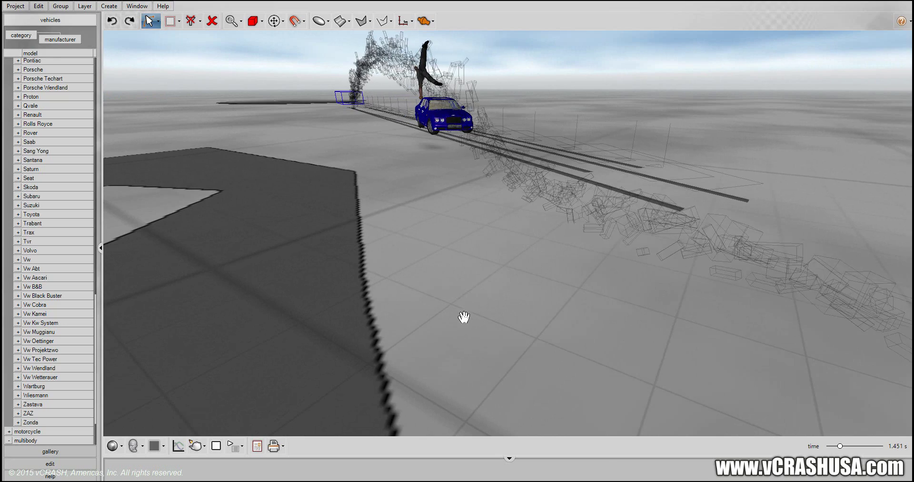
{"action": "middle_click_drag", "start_coordinate": [463, 317], "coordinate": [438, 382]}
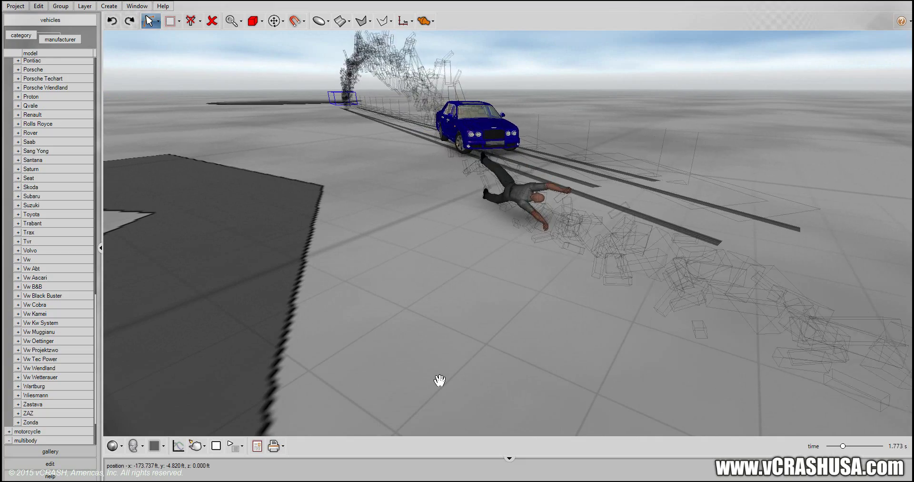
{"action": "middle_click_drag", "start_coordinate": [503, 291], "coordinate": [756, 402]}
{"action": "middle_click_drag", "start_coordinate": [566, 361], "coordinate": [554, 283]}
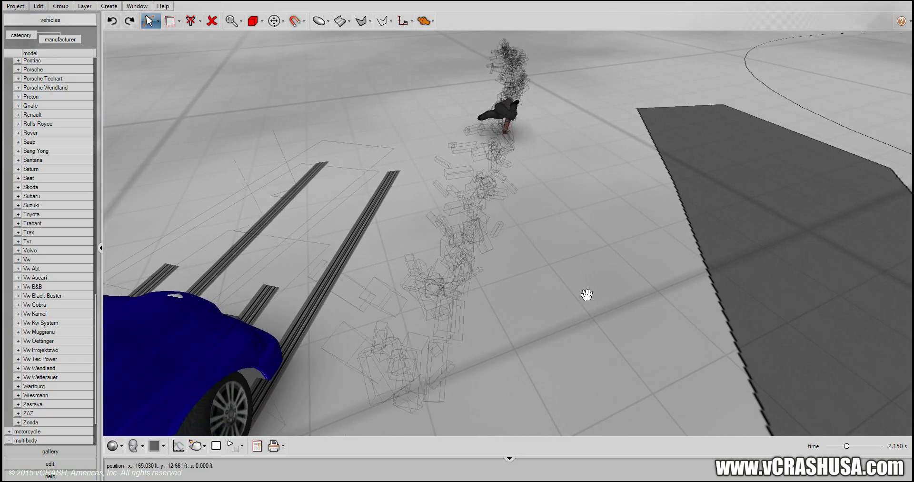
{"action": "middle_click_drag", "start_coordinate": [587, 296], "coordinate": [418, 241]}
Move the pedestrian to the near side of the Bentley's path, try the cyclist pose, and set its pose to driver
{"action": "left_click_drag", "start_coordinate": [428, 233], "coordinate": [393, 276]}
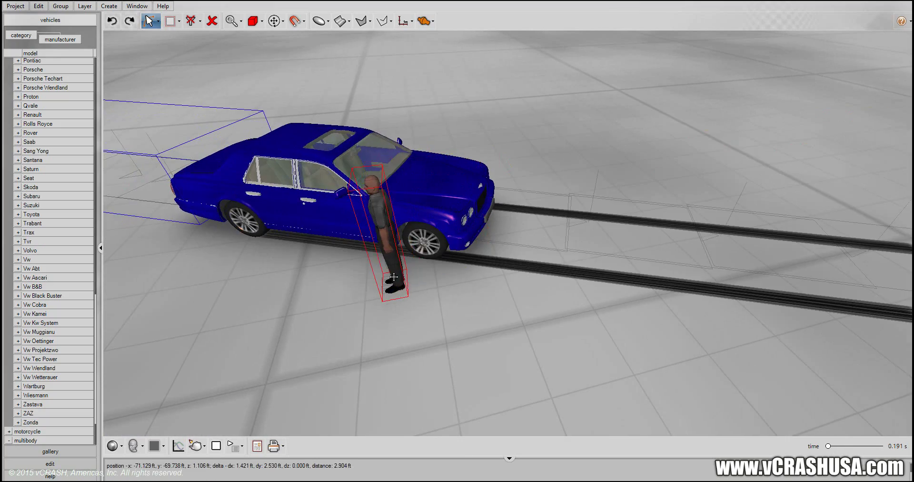
{"action": "left_click", "coordinate": [82, 463]}
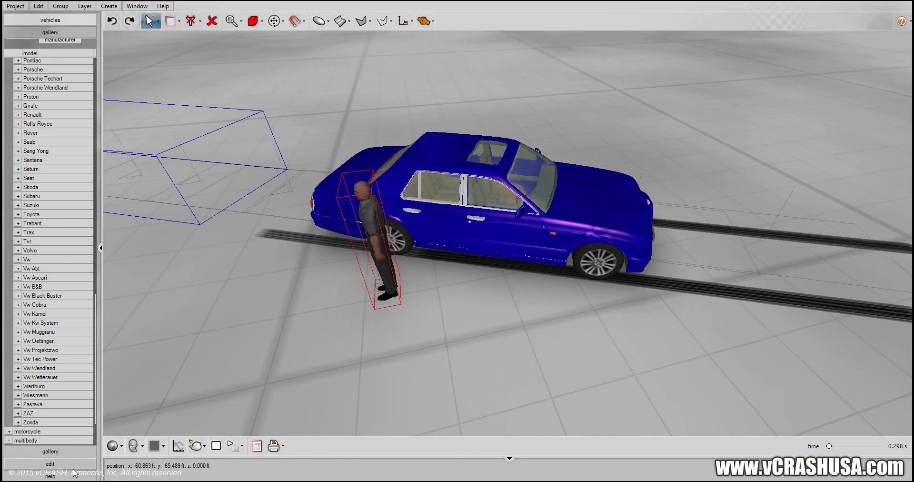
{"action": "left_click", "coordinate": [61, 304]}
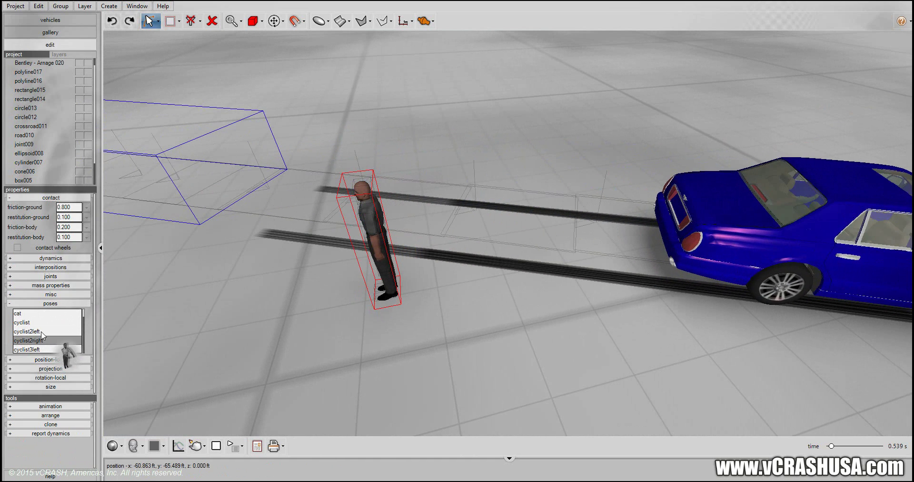
{"action": "double_click", "coordinate": [42, 324]}
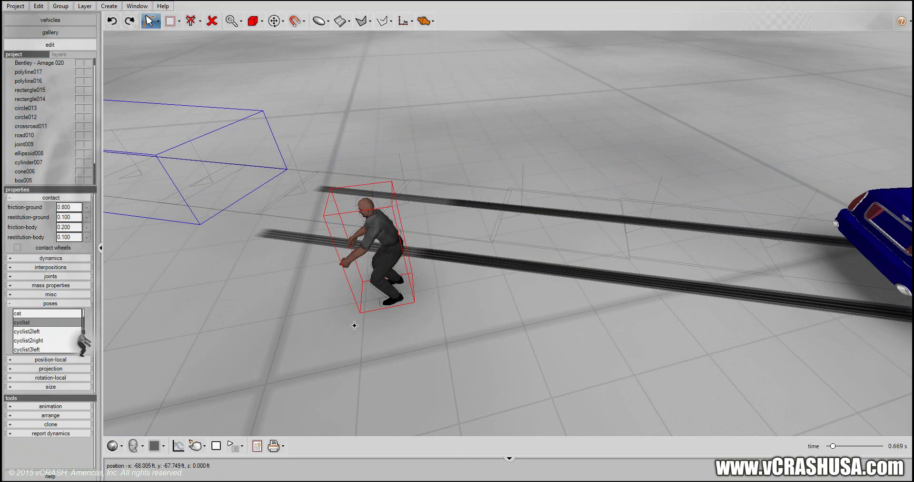
{"action": "middle_click_drag", "start_coordinate": [379, 317], "coordinate": [333, 314]}
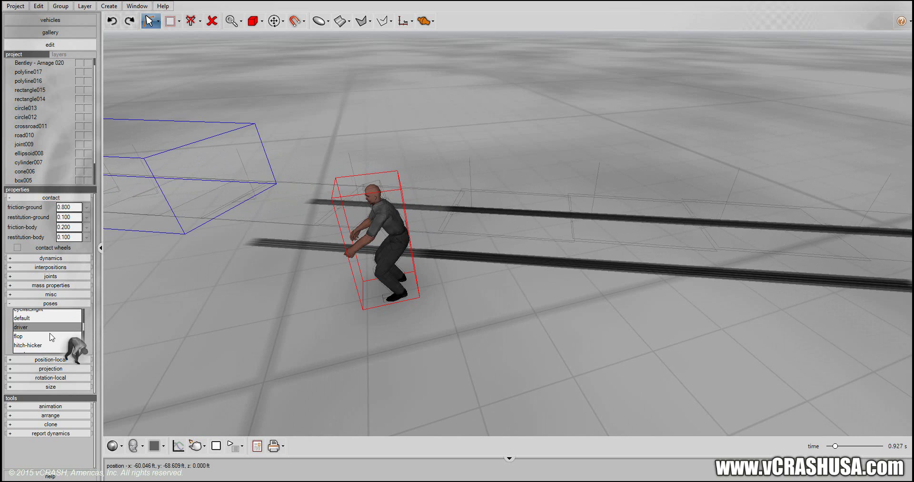
{"action": "double_click", "coordinate": [51, 328]}
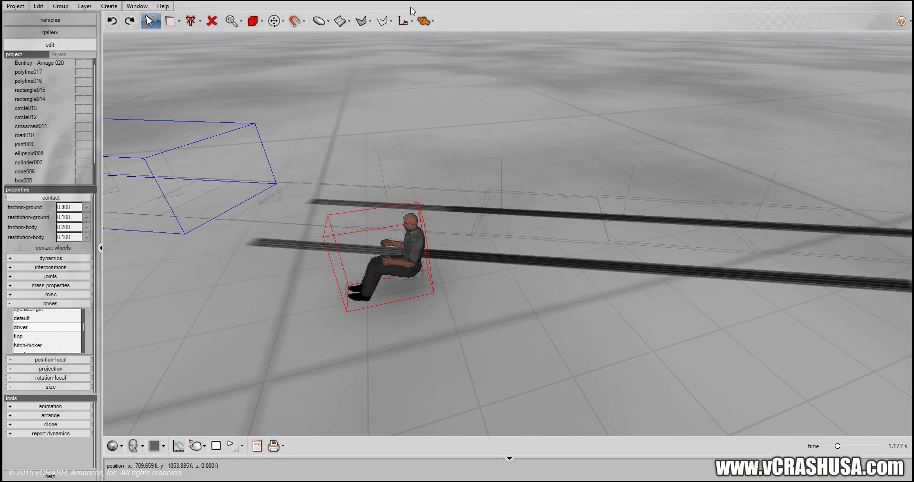
Draw a box primitive on the ground near the seated pedestrian
{"action": "left_click", "coordinate": [327, 21]}
{"action": "left_click", "coordinate": [320, 73]}
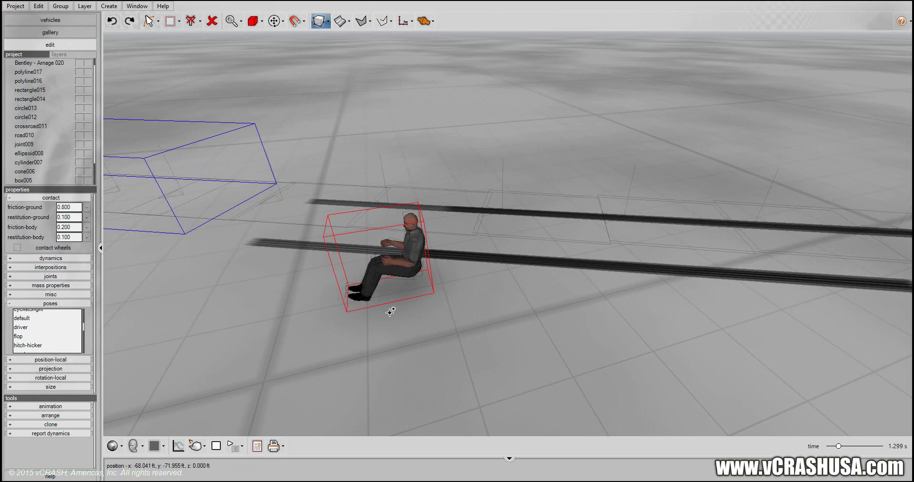
{"action": "left_click", "coordinate": [447, 352]}
{"action": "left_click", "coordinate": [521, 382]}
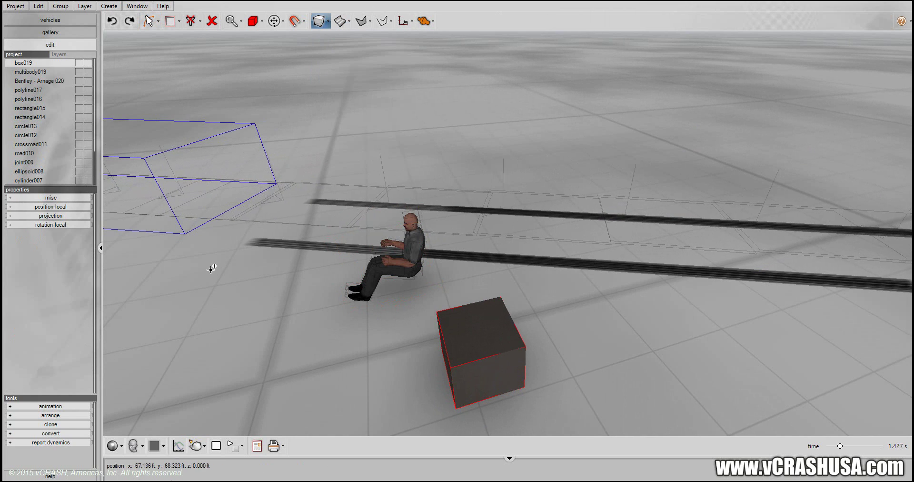
Make the new box a rigid body and return to the selection tool
{"action": "left_click", "coordinate": [138, 7]}
{"action": "mouse_move", "coordinate": [109, 7]}
{"action": "mouse_move", "coordinate": [119, 70]}
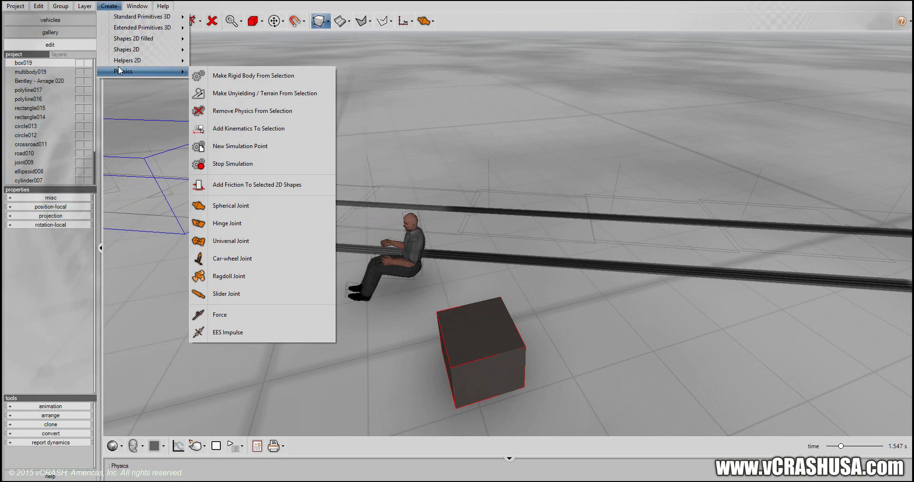
{"action": "left_click", "coordinate": [200, 74]}
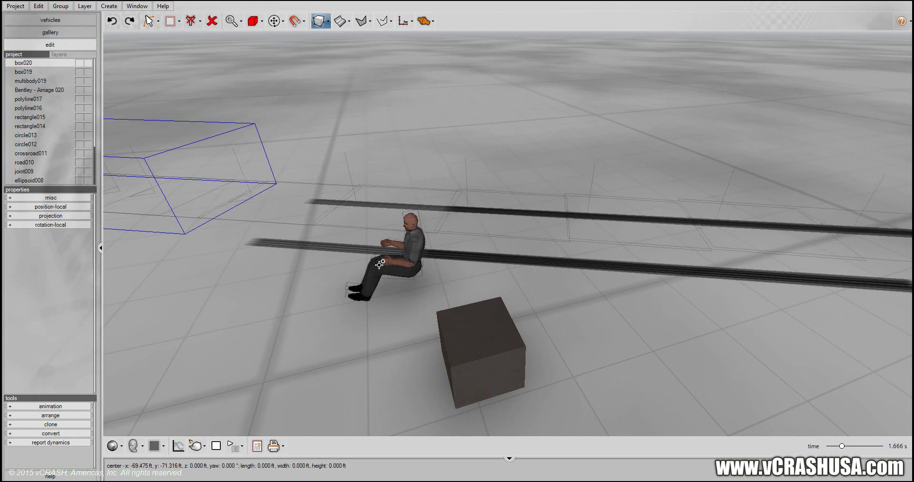
{"action": "left_click", "coordinate": [158, 21]}
{"action": "left_click", "coordinate": [161, 36]}
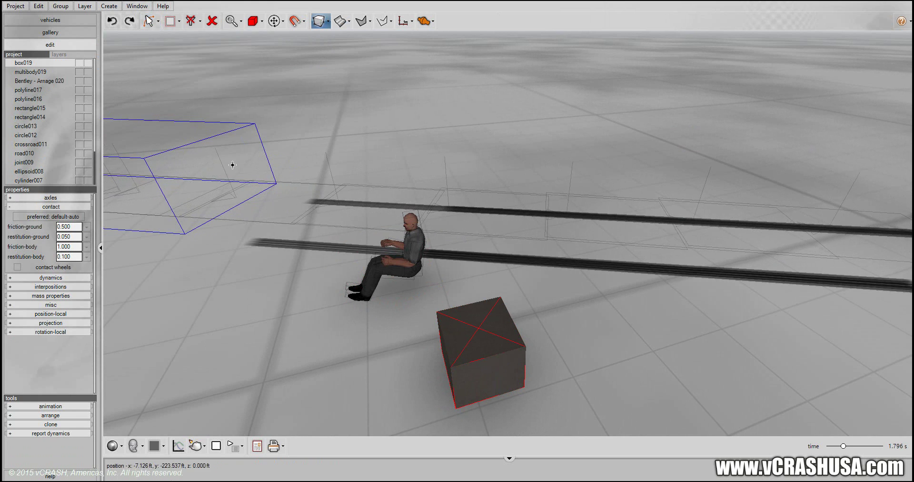
Seat the pedestrian on top of the box, raising it to z 3.205 ft and setting x to about -71.618 ft
{"action": "left_click", "coordinate": [392, 265]}
{"action": "left_click_drag", "start_coordinate": [392, 264], "coordinate": [425, 366]}
{"action": "right_click", "coordinate": [425, 367]}
{"action": "left_click_drag", "start_coordinate": [515, 435], "coordinate": [514, 412]}
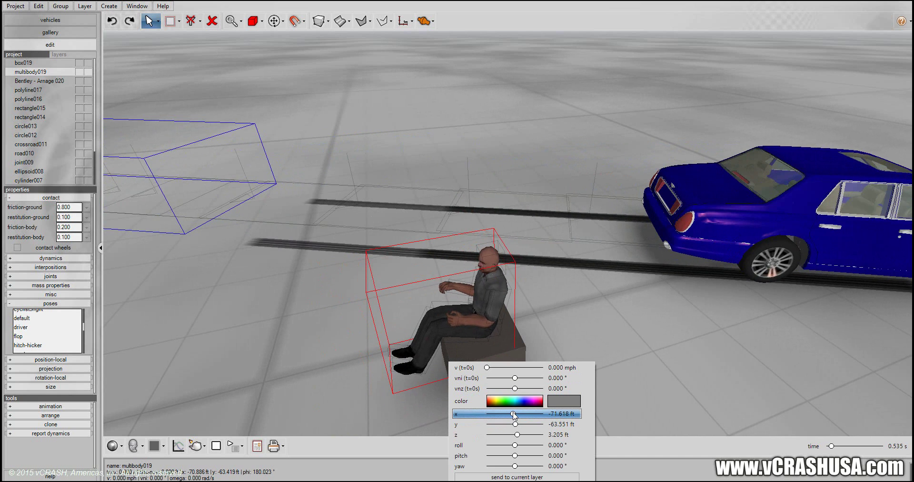
{"action": "left_click", "coordinate": [586, 397]}
{"action": "right_click_drag", "start_coordinate": [586, 398], "coordinate": [552, 362]}
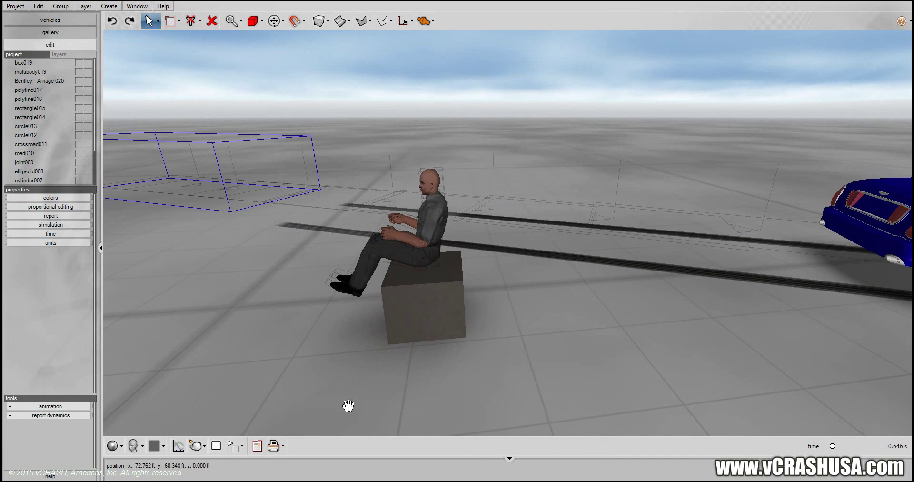
Set the playback speed to 1/2x and turn off the optimize option in the seated pedestrian's dynamics settings
{"action": "left_click", "coordinate": [233, 446]}
{"action": "left_click", "coordinate": [269, 410]}
{"action": "left_click", "coordinate": [401, 252]}
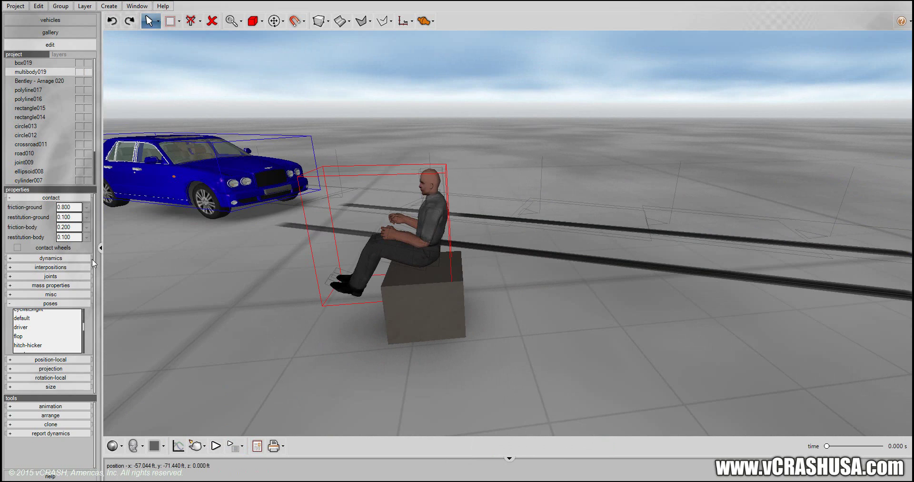
{"action": "left_click", "coordinate": [11, 303]}
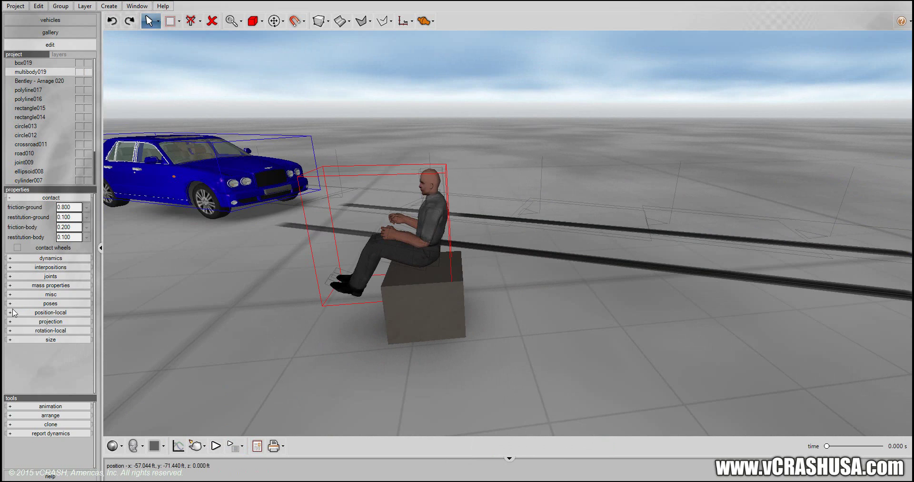
{"action": "left_click", "coordinate": [71, 258]}
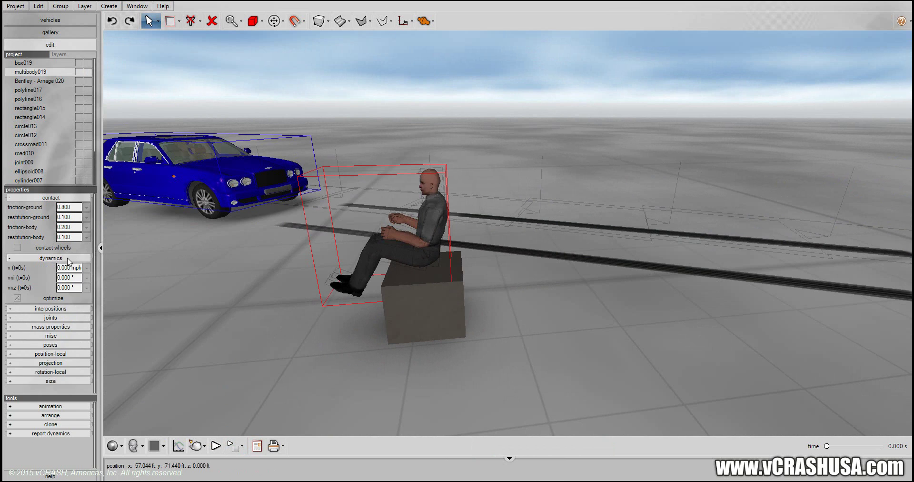
{"action": "left_click", "coordinate": [37, 301]}
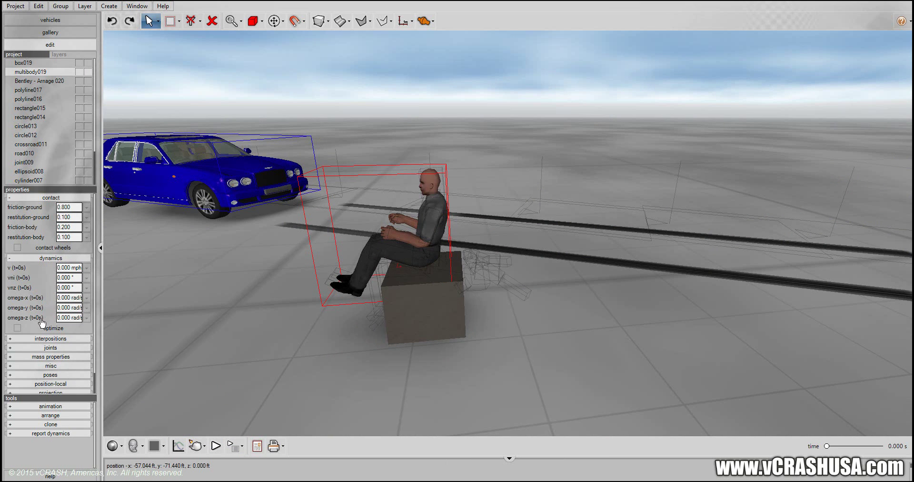
Play the simulation at 1/2x speed and watch the pedestrian's motion on the box from several sides
{"action": "left_click", "coordinate": [215, 446]}
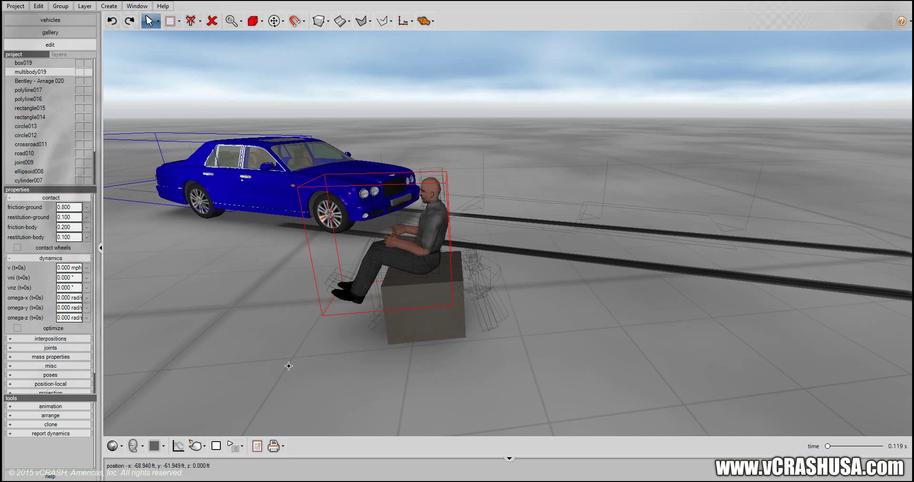
{"action": "middle_click_drag", "start_coordinate": [311, 369], "coordinate": [364, 375]}
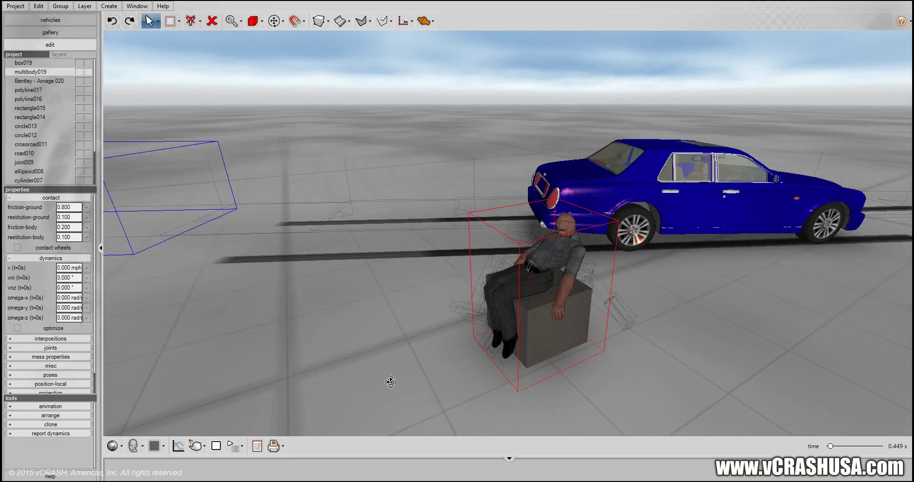
{"action": "middle_click_drag", "start_coordinate": [388, 379], "coordinate": [364, 373]}
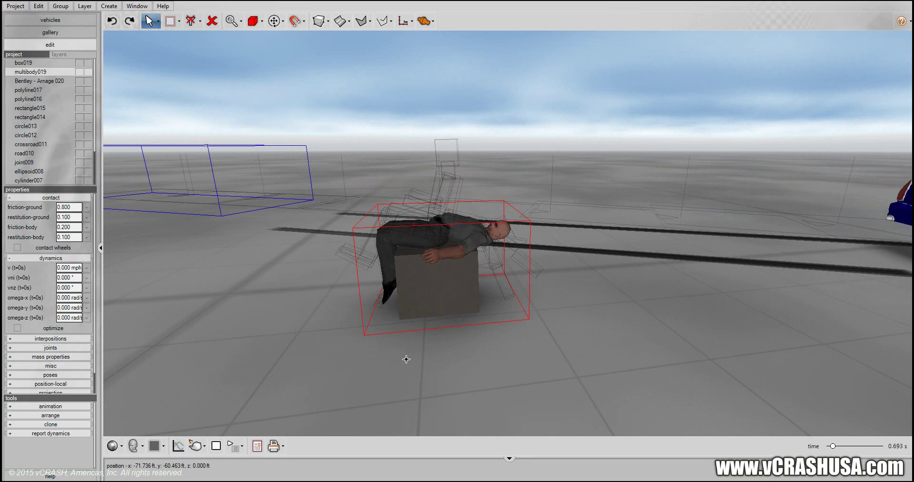
{"action": "middle_click_drag", "start_coordinate": [433, 373], "coordinate": [402, 373]}
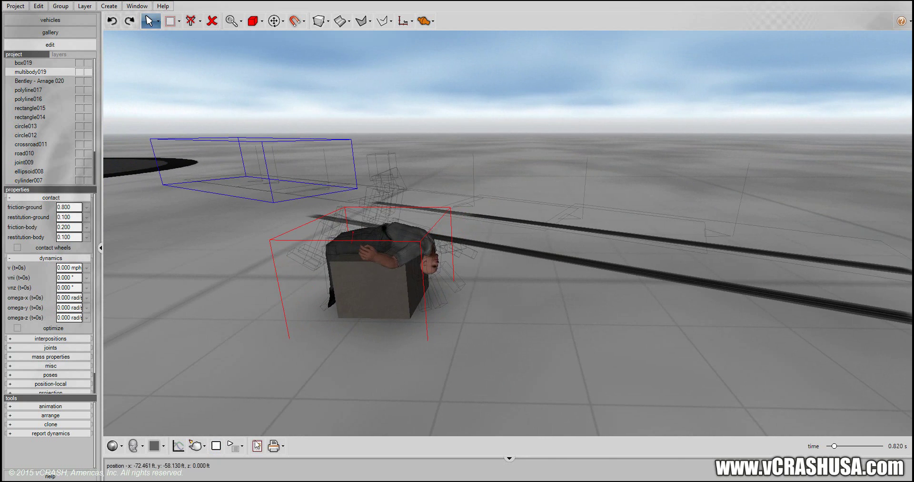
{"action": "left_click", "coordinate": [233, 445]}
{"action": "left_click", "coordinate": [247, 410]}
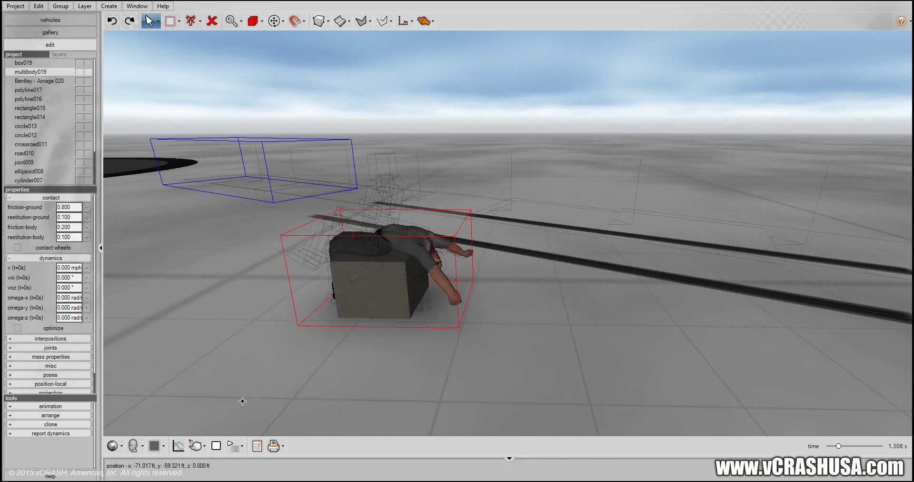
{"action": "left_click", "coordinate": [204, 445]}
{"action": "left_click", "coordinate": [216, 445]}
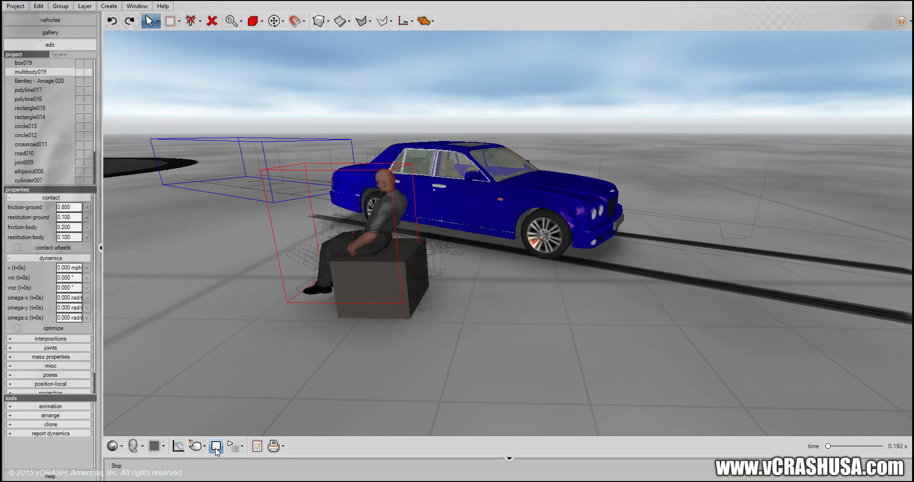
Give the box under the pedestrian a vnz of 90° and try initial speeds of 5 mph, 10 mph and about 13.165 mph
{"action": "left_click", "coordinate": [348, 312]}
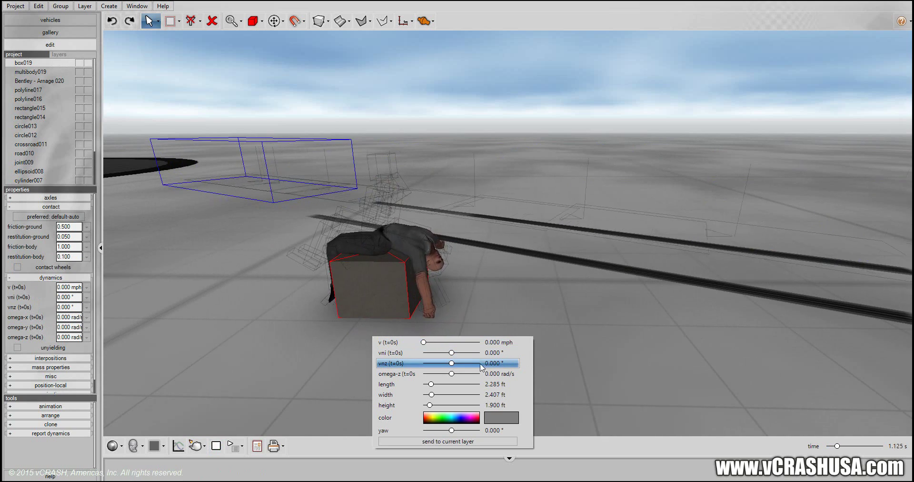
{"action": "key", "text": "Return"}
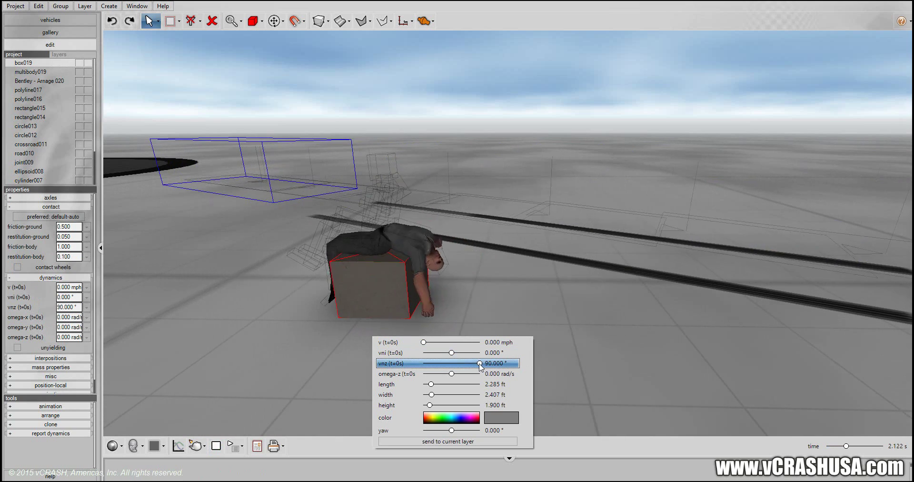
{"action": "key", "text": "Return"}
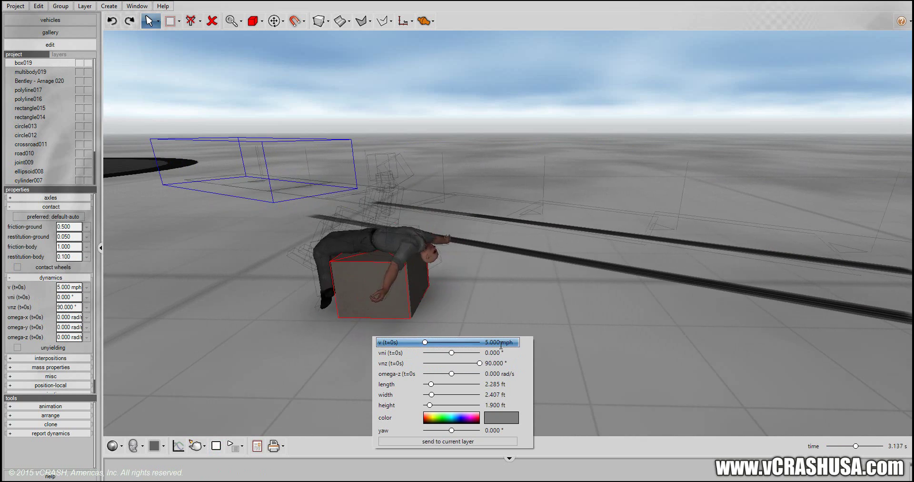
{"action": "type", "text": "10"}
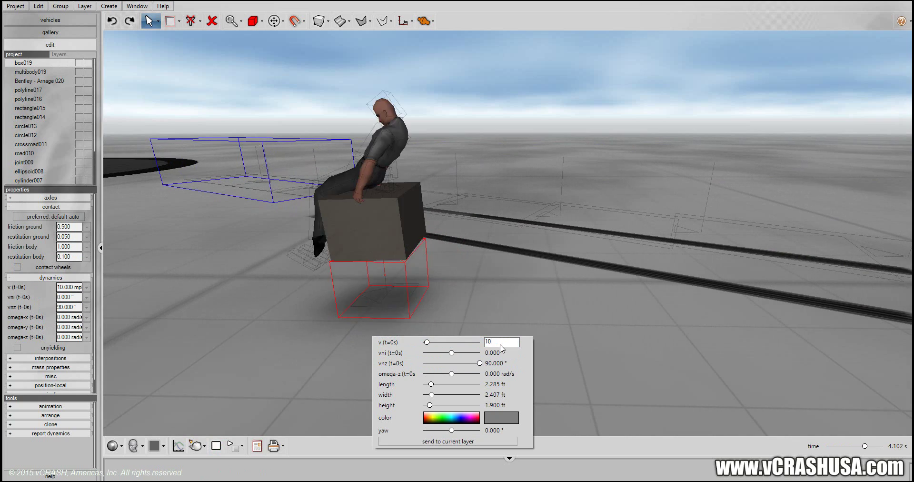
{"action": "key", "text": "Return"}
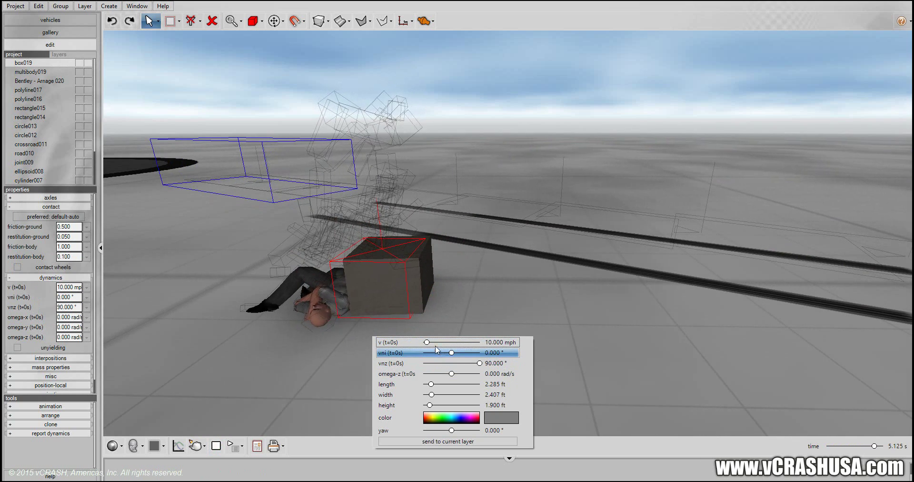
{"action": "left_click_drag", "start_coordinate": [427, 342], "coordinate": [428, 343]}
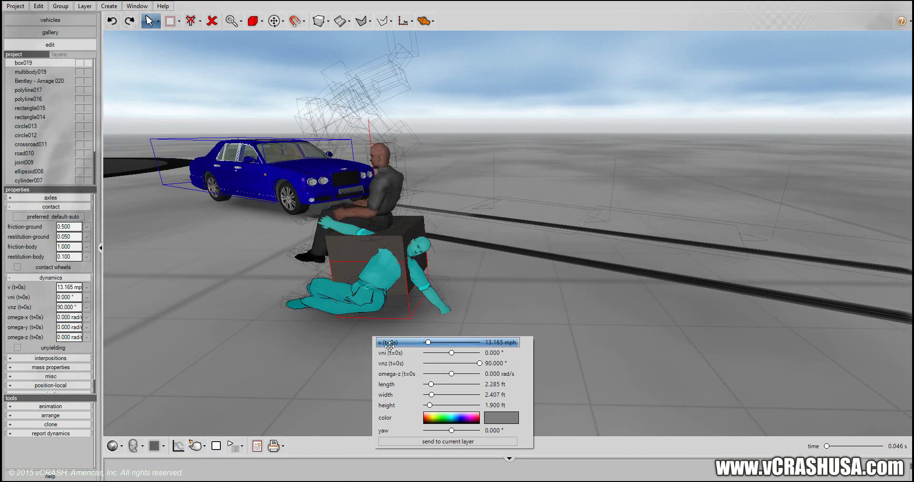
Replay the box launching under the pedestrian and examine the motion from other angles
{"action": "scroll", "coordinate": [198, 338], "scroll_direction": "down", "scroll_amount": 2}
{"action": "left_click_drag", "start_coordinate": [198, 337], "coordinate": [236, 328]}
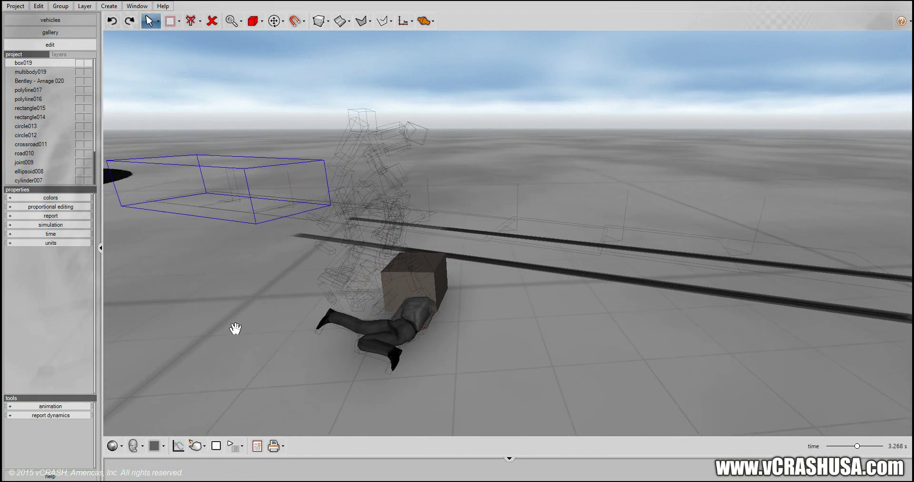
{"action": "left_click", "coordinate": [216, 445]}
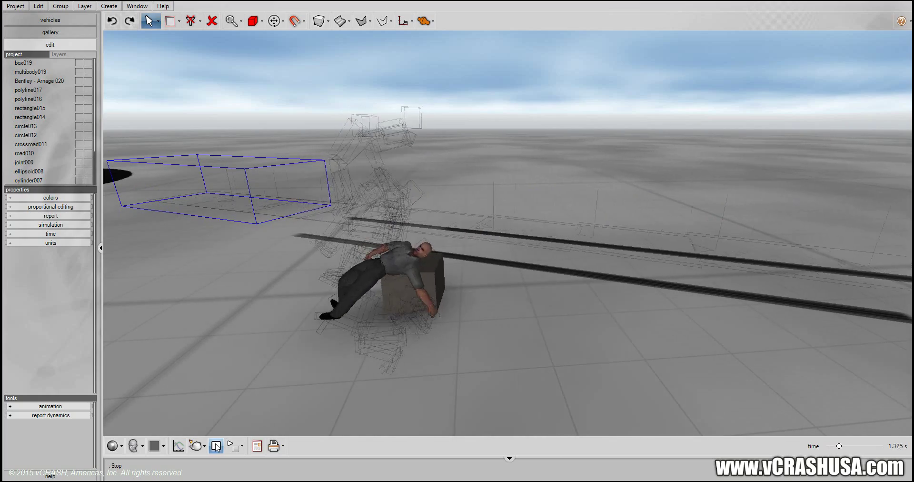
{"action": "right_click_drag", "start_coordinate": [260, 348], "coordinate": [281, 371]}
{"action": "left_click_drag", "start_coordinate": [281, 371], "coordinate": [435, 277]}
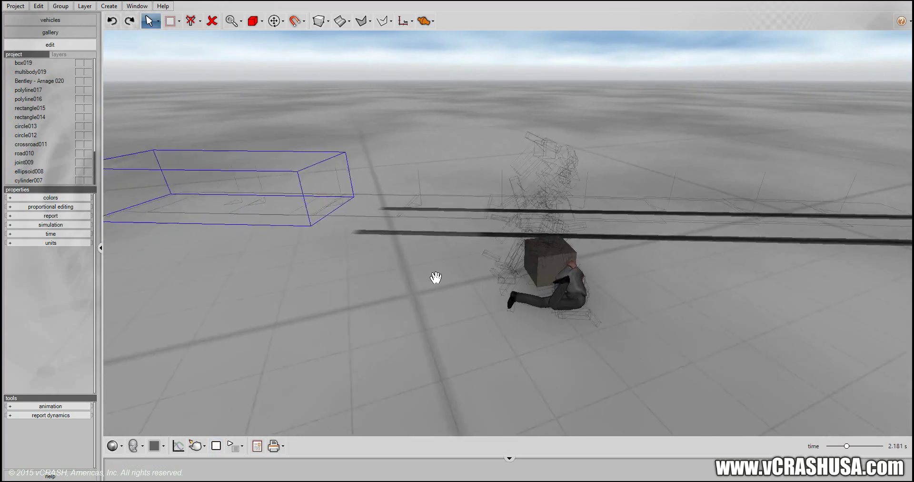
{"action": "right_click_drag", "start_coordinate": [434, 277], "coordinate": [408, 347]}
Shift the Bentley's starting position so its path meets the box, and review the impact from both sides
{"action": "left_click", "coordinate": [218, 175]}
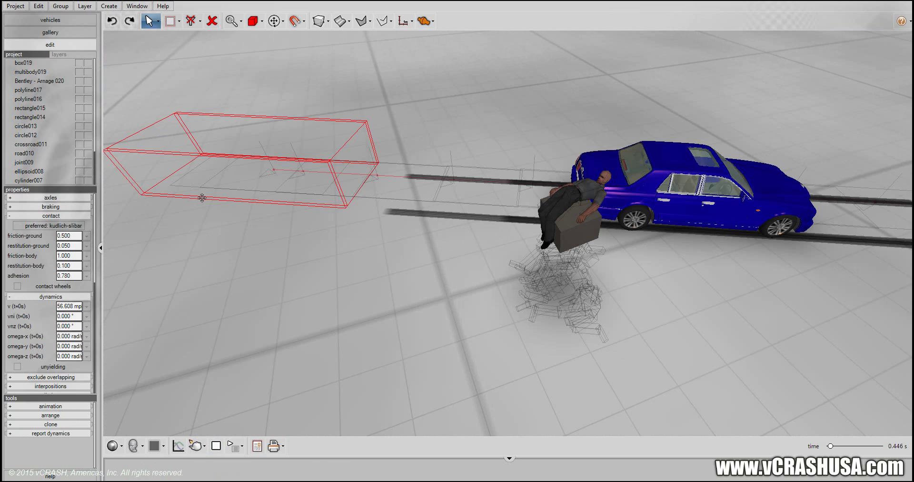
{"action": "left_click_drag", "start_coordinate": [202, 197], "coordinate": [164, 217]}
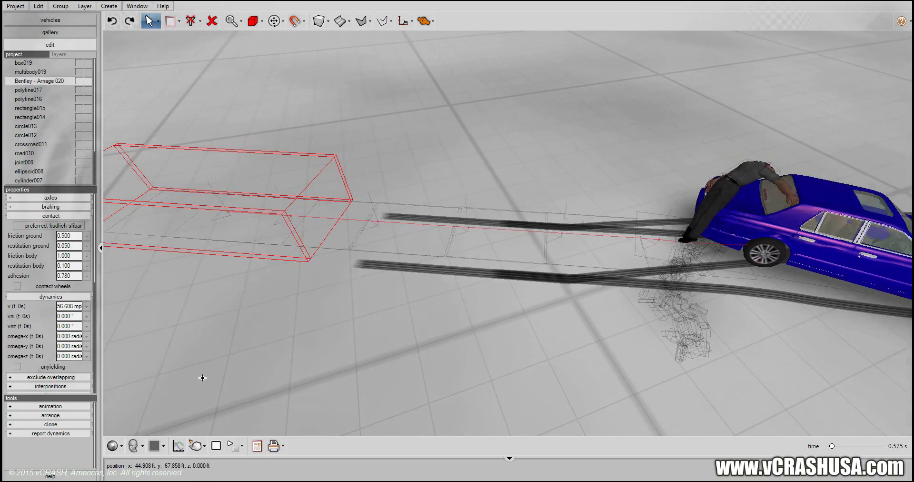
{"action": "middle_click_drag", "start_coordinate": [507, 414], "coordinate": [616, 397]}
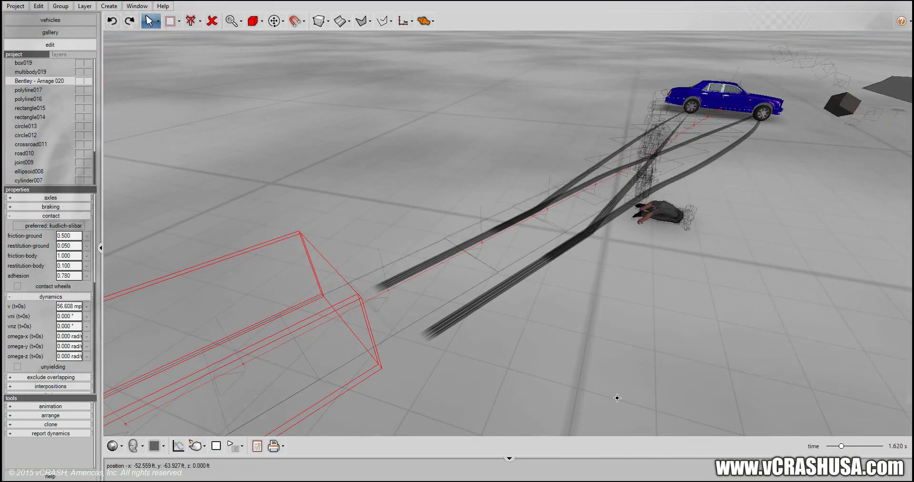
{"action": "middle_click_drag", "start_coordinate": [673, 304], "coordinate": [412, 349]}
{"action": "left_click", "coordinate": [308, 337]}
{"action": "left_click_drag", "start_coordinate": [309, 337], "coordinate": [281, 211]}
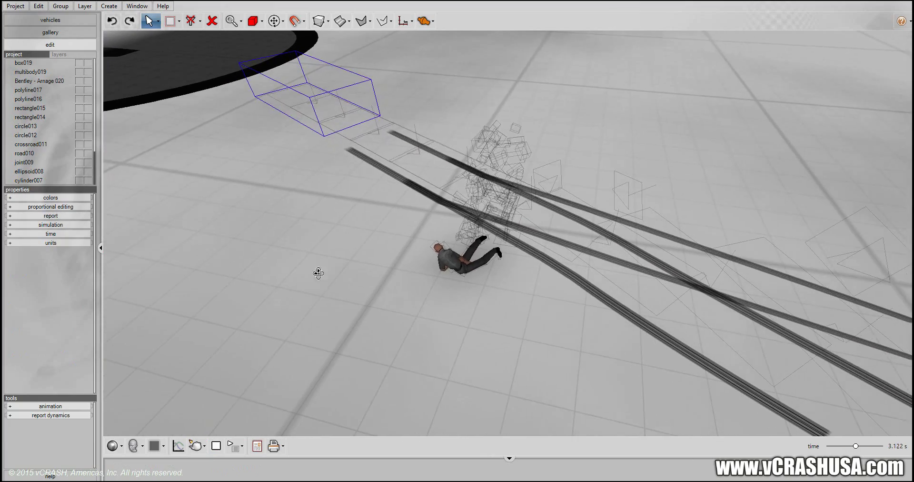
{"action": "middle_click_drag", "start_coordinate": [318, 273], "coordinate": [315, 253]}
{"action": "left_click", "coordinate": [217, 446]}
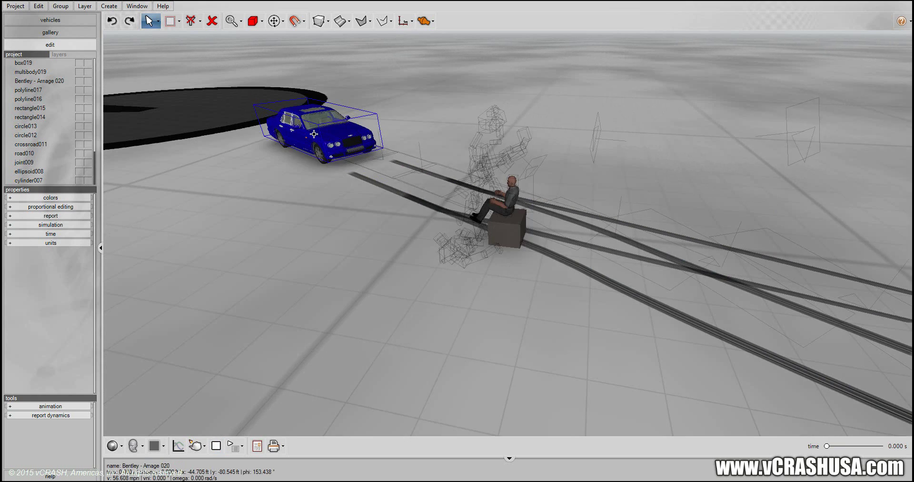
Move the Bentley to about x -43.622 ft, y -78.330 ft and set its vnz to about 15.254°
{"action": "left_click", "coordinate": [291, 137]}
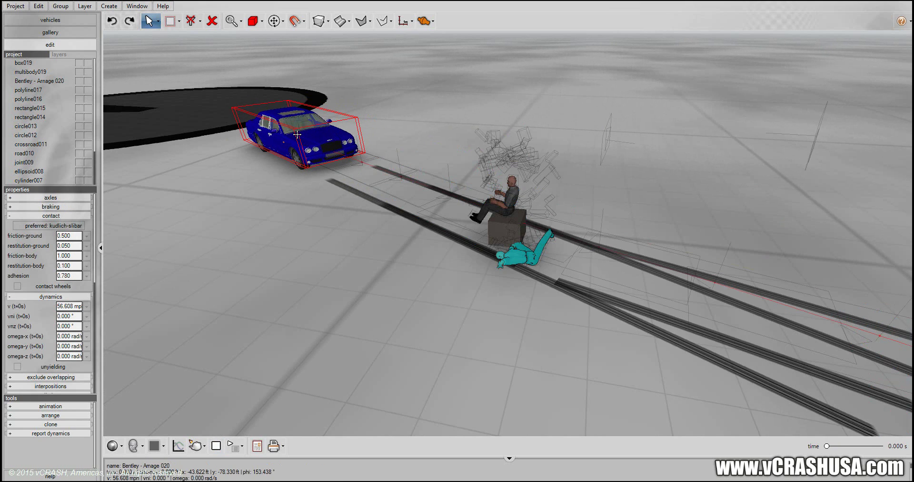
{"action": "right_click", "coordinate": [303, 143]}
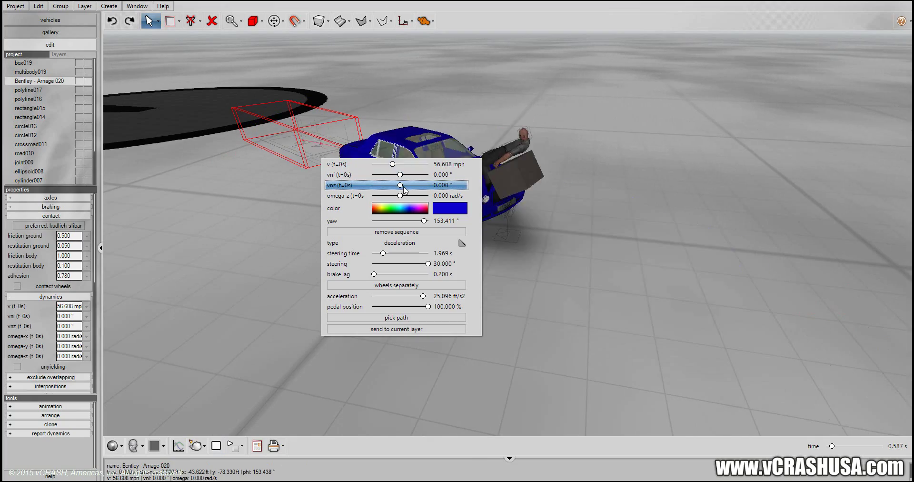
{"action": "left_click", "coordinate": [267, 255]}
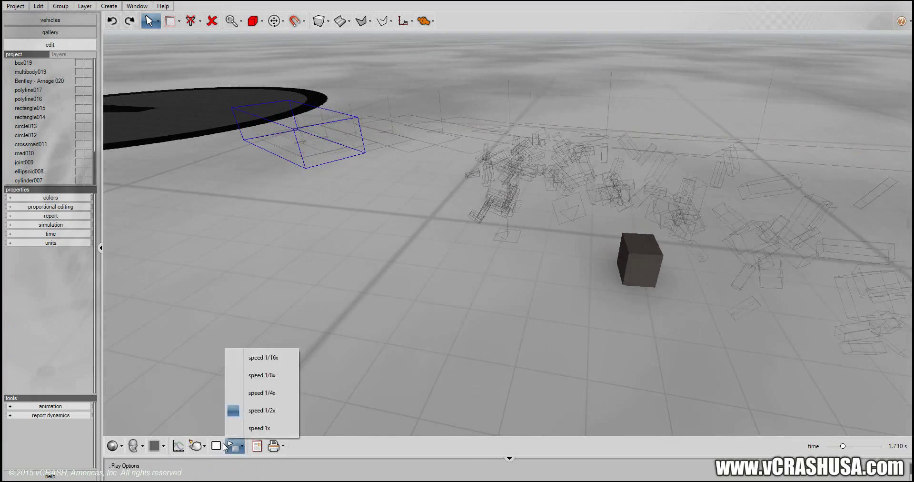
Replay the airborne Bentley's collision with the box and pedestrian and inspect the trajectories from above
{"action": "left_click", "coordinate": [218, 447]}
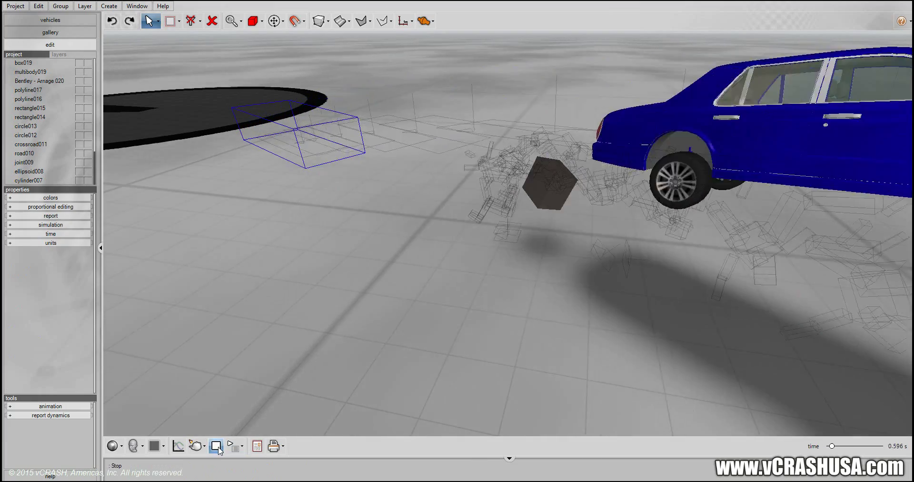
{"action": "middle_click_drag", "start_coordinate": [424, 352], "coordinate": [659, 336]}
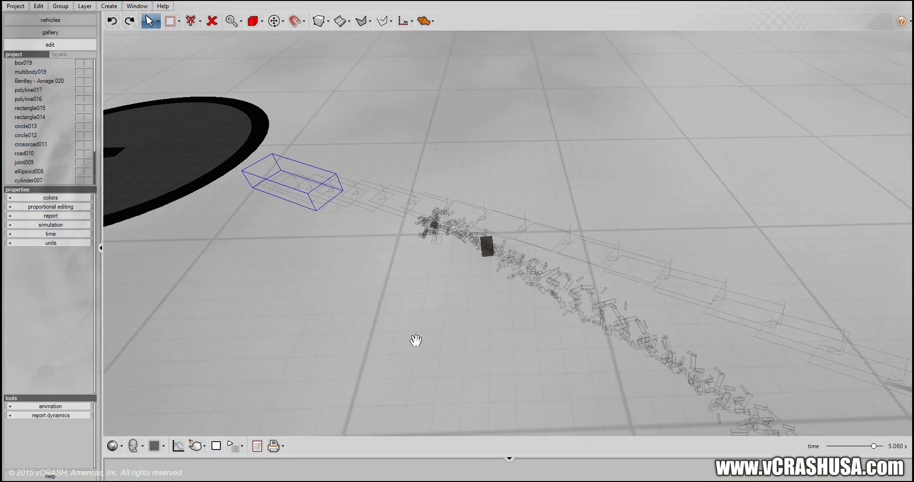
{"action": "left_click", "coordinate": [218, 453]}
Choose the rectangular selection region, select the Bentley, and switch its selection level to faces
{"action": "middle_click_drag", "start_coordinate": [274, 304], "coordinate": [507, 388]}
{"action": "scroll", "coordinate": [330, 329], "scroll_direction": "up", "scroll_amount": 3}
{"action": "scroll", "coordinate": [330, 329], "scroll_direction": "up", "scroll_amount": 1}
{"action": "scroll", "coordinate": [489, 382], "scroll_direction": "up", "scroll_amount": 2}
{"action": "middle_click_drag", "start_coordinate": [447, 319], "coordinate": [498, 380]}
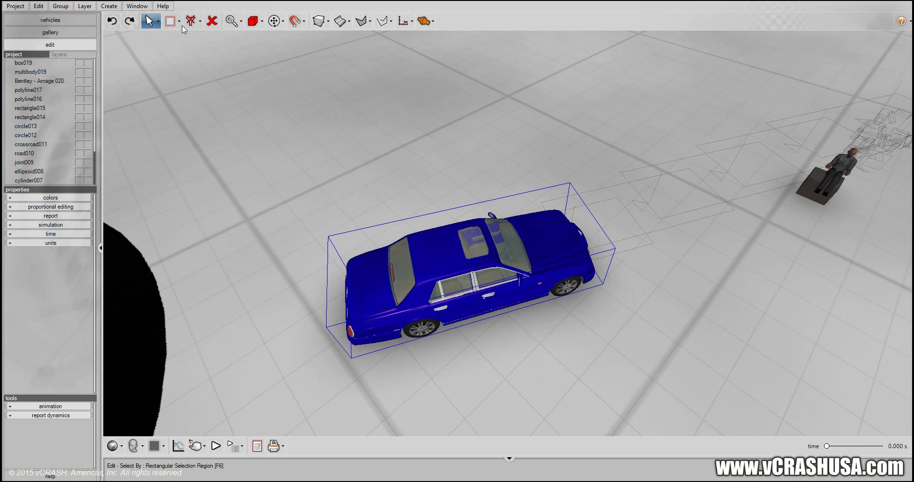
{"action": "left_click", "coordinate": [179, 22]}
{"action": "left_click", "coordinate": [210, 37]}
{"action": "left_click", "coordinate": [362, 299]}
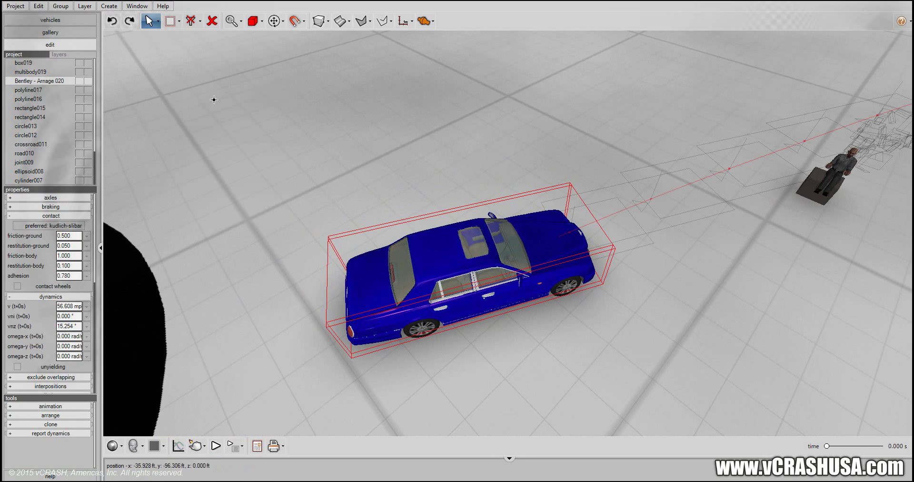
{"action": "left_click", "coordinate": [261, 23]}
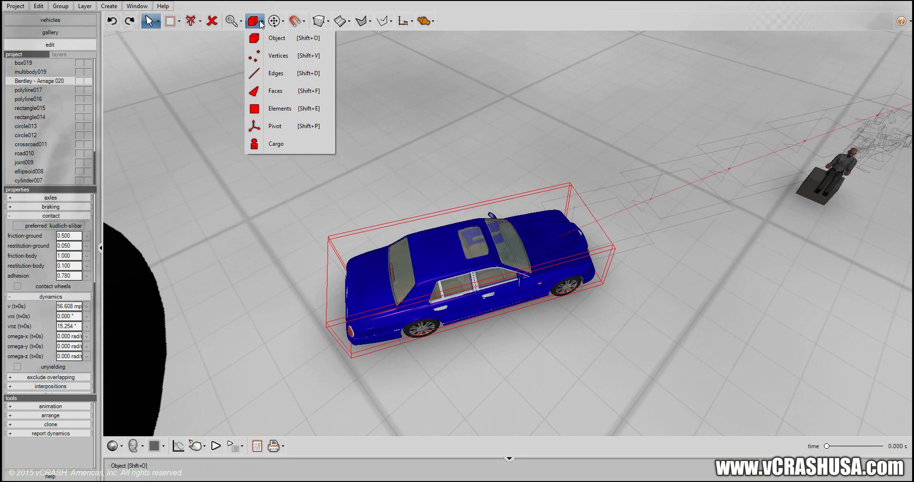
{"action": "left_click", "coordinate": [269, 95]}
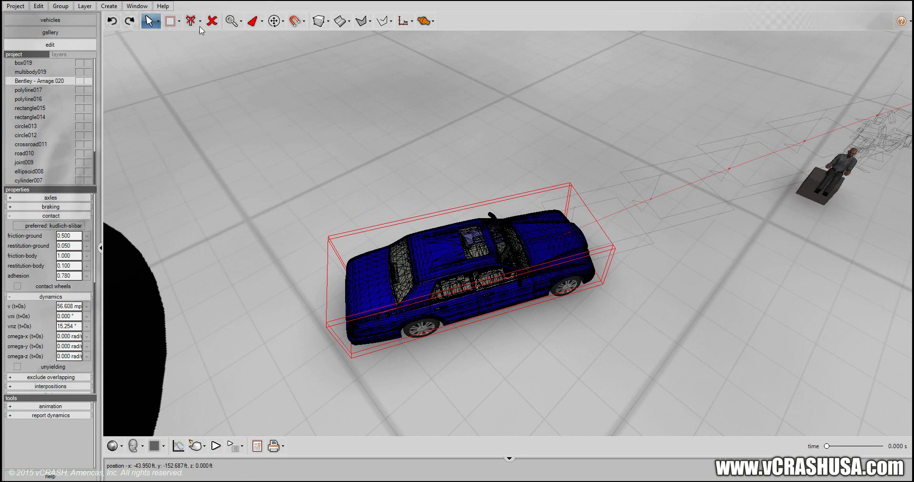
Activate Select, Move and Manipulate and start a circular selection region over the faces at the Bentley's rear
{"action": "left_click", "coordinate": [159, 21]}
{"action": "left_click", "coordinate": [152, 56]}
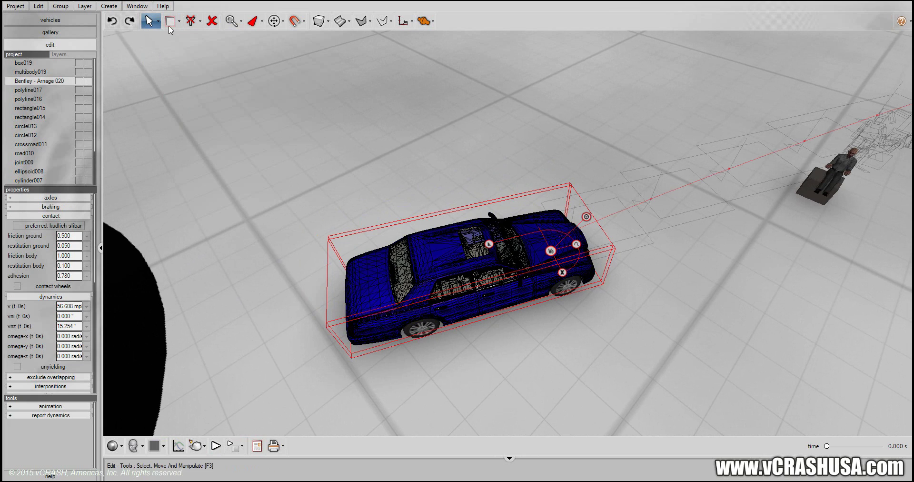
{"action": "left_click", "coordinate": [179, 21]}
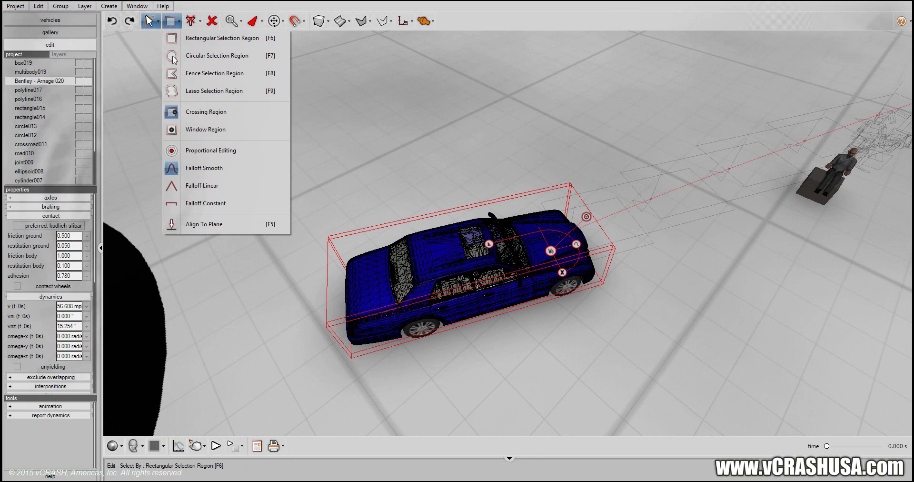
{"action": "left_click", "coordinate": [282, 238]}
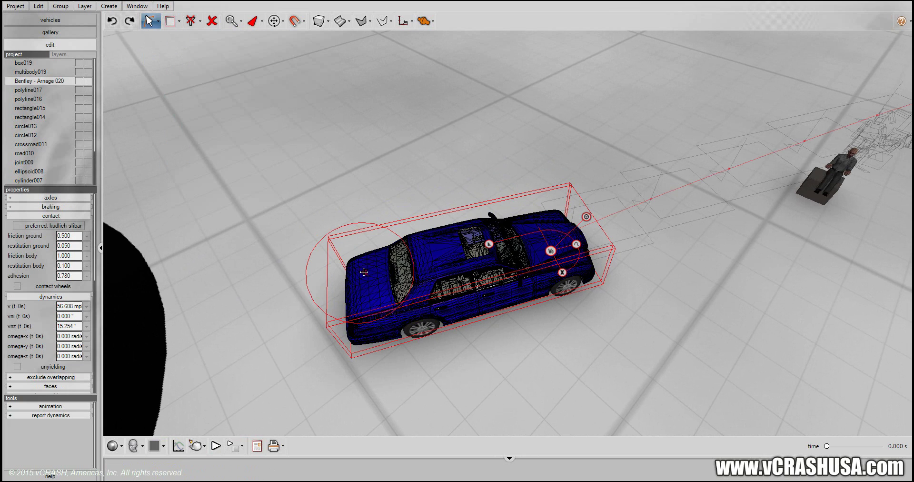